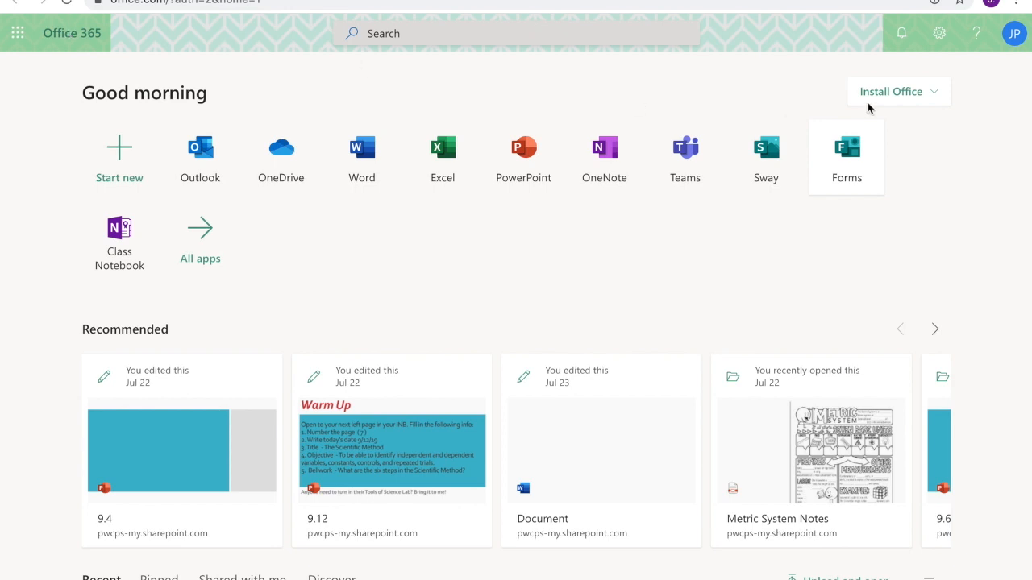
- Open the Forms app from the Office 365 home page
click(17, 38)
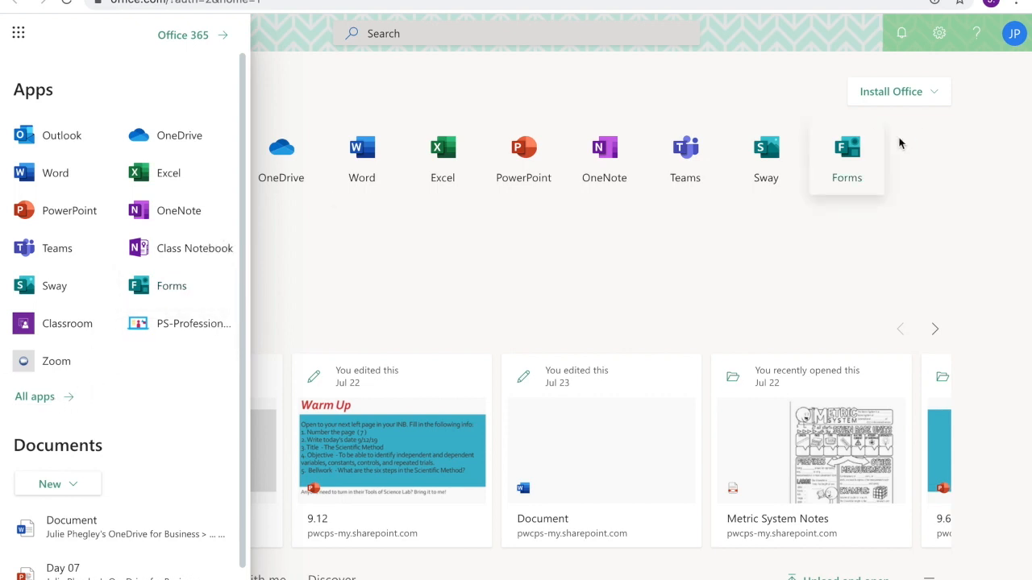
click(875, 150)
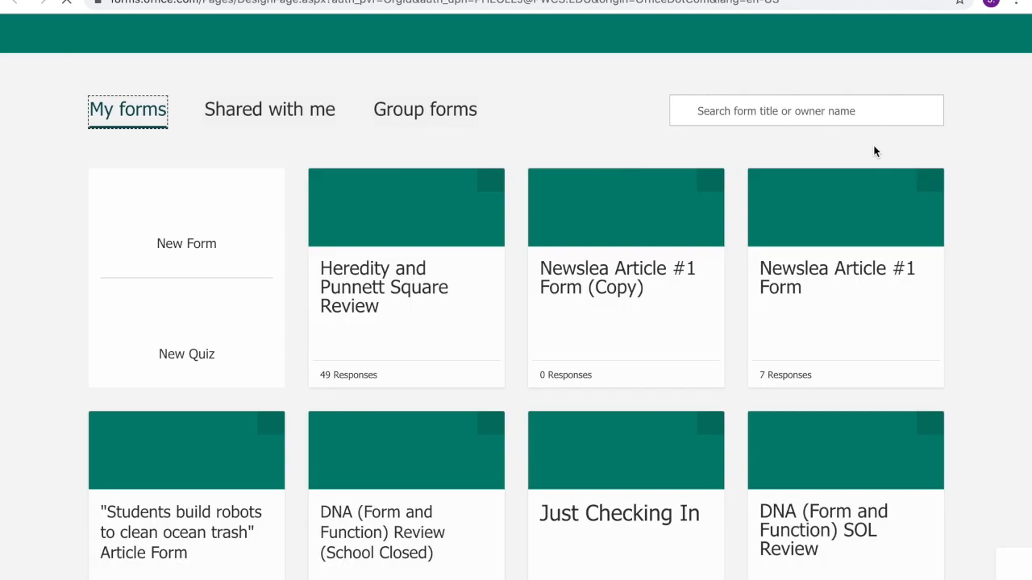
- Look through the existing forms and quizzes listed under My forms
scroll(874, 152, down, 3)
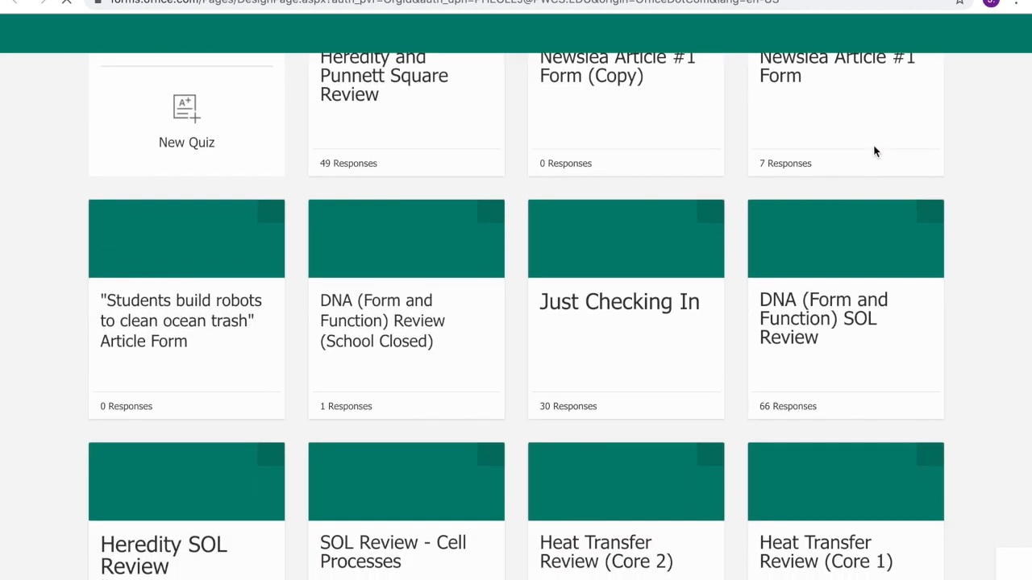
scroll(862, 323, down, 1)
scroll(861, 322, down, 2)
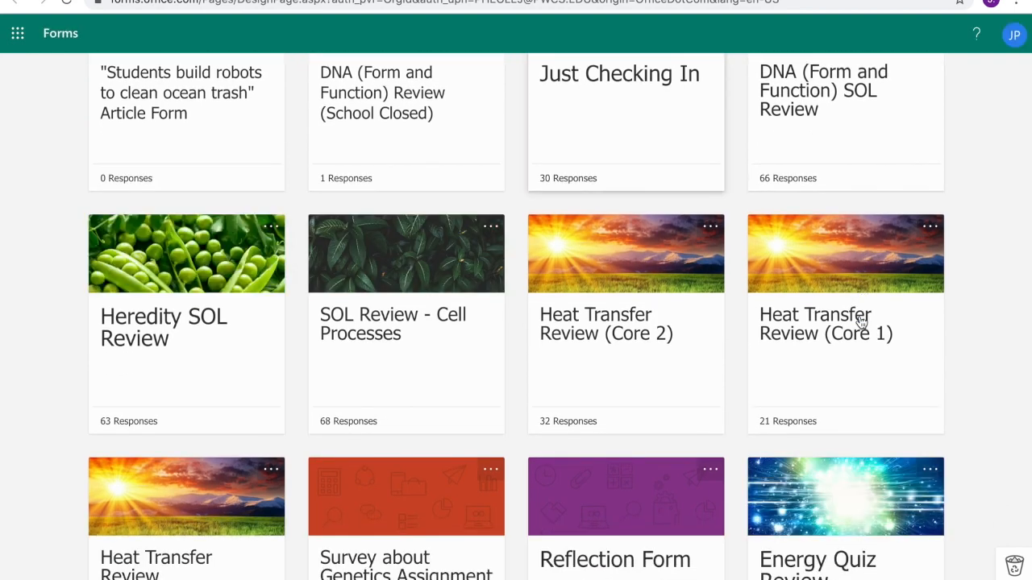
scroll(862, 322, down, 3)
scroll(861, 323, down, 2)
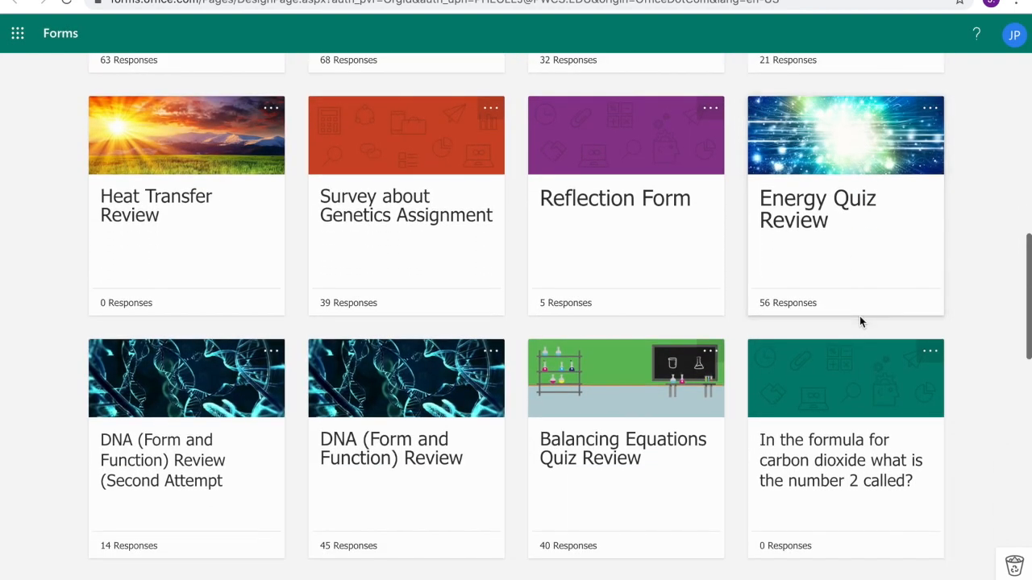
scroll(859, 320, down, 2)
scroll(860, 321, down, 4)
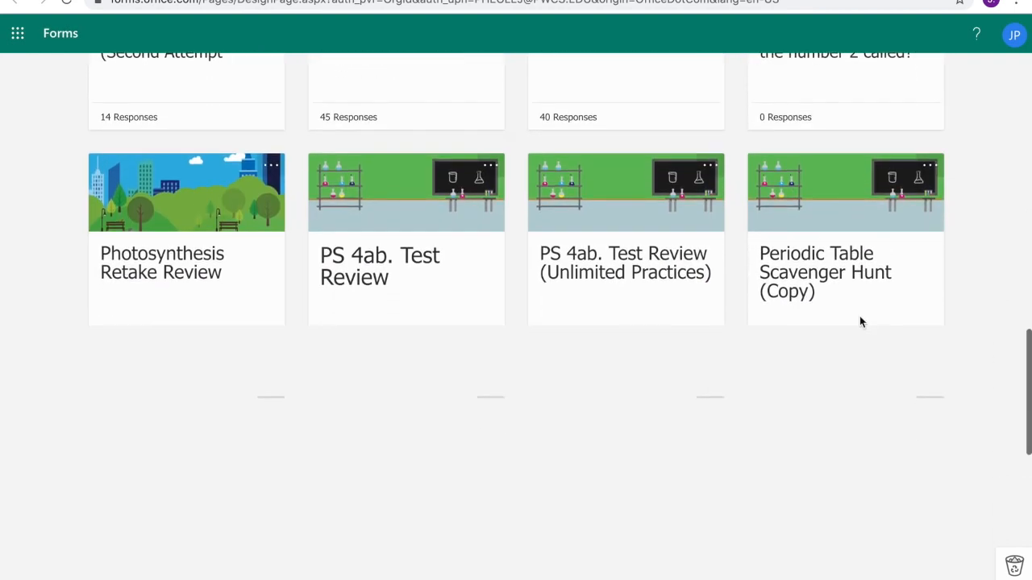
scroll(750, 334, down, 2)
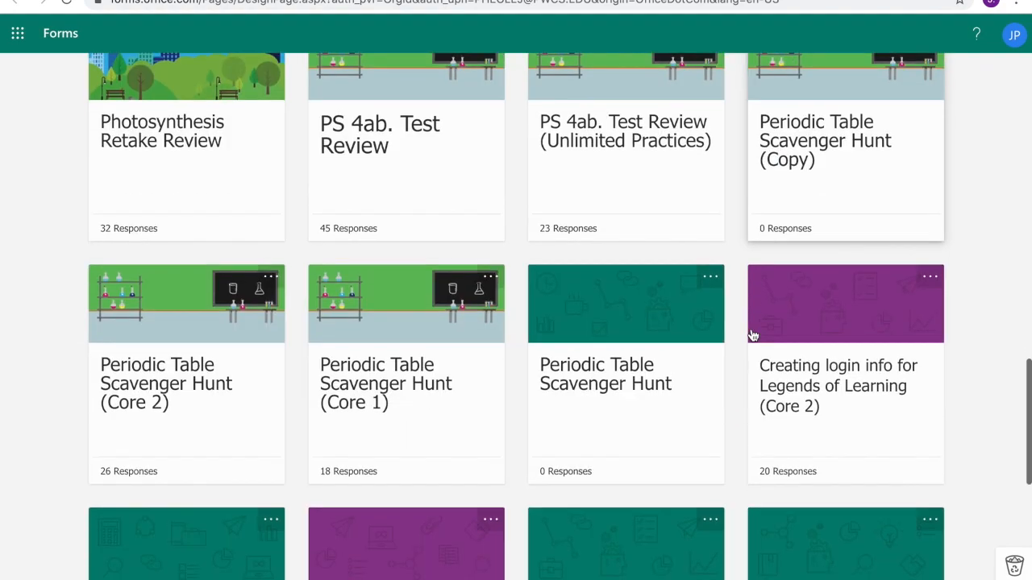
scroll(753, 336, down, 3)
scroll(753, 336, up, 18)
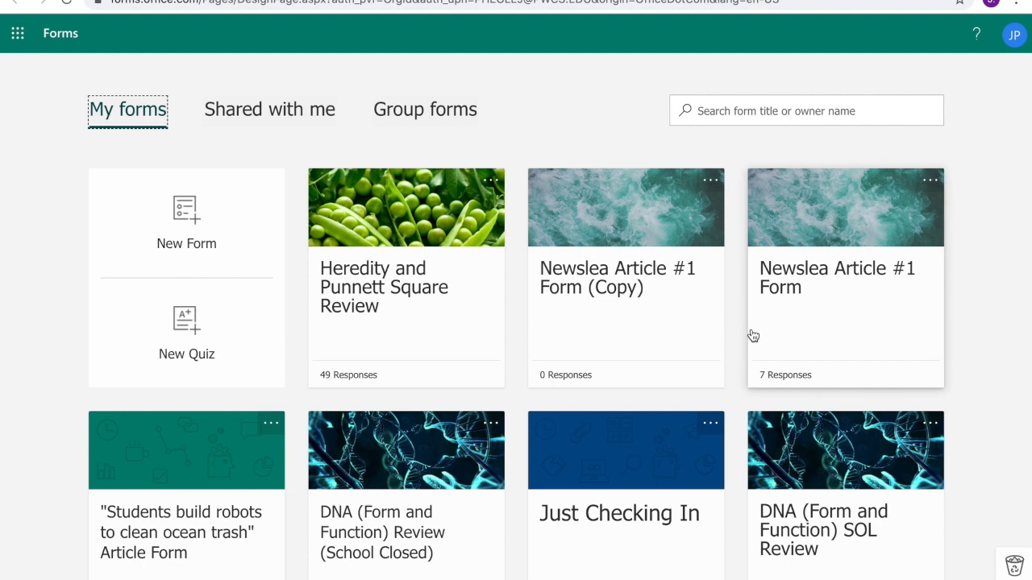
- Create a new quiz titled "Addition Review" with the description "This is a practice for Friday's quiz."
click(231, 316)
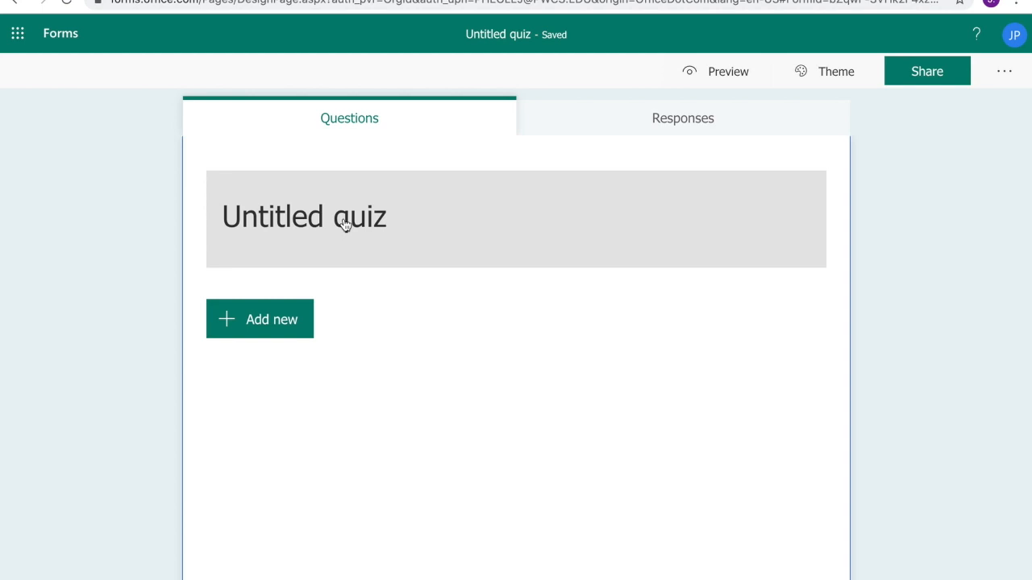
click(344, 224)
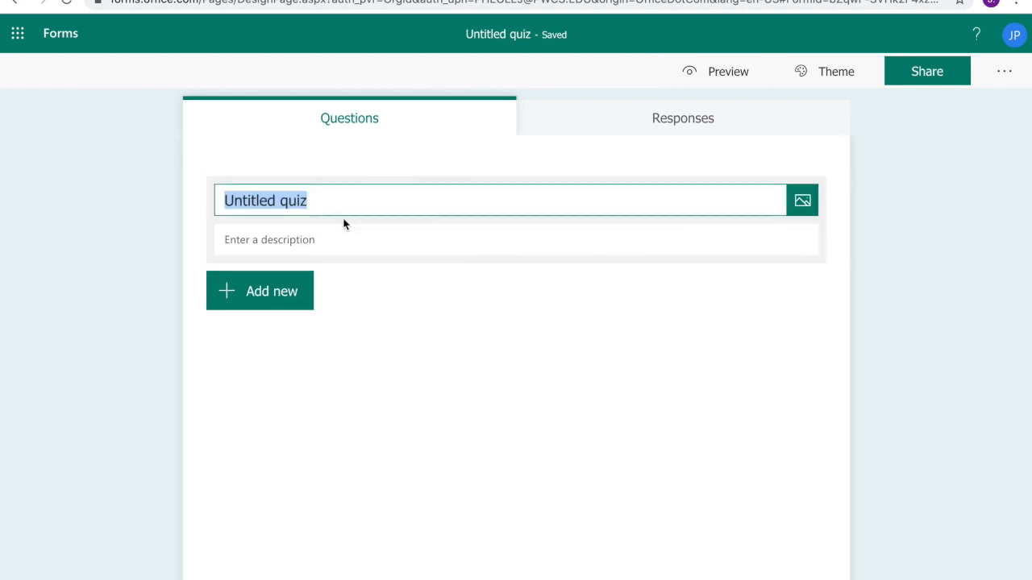
text(Add)
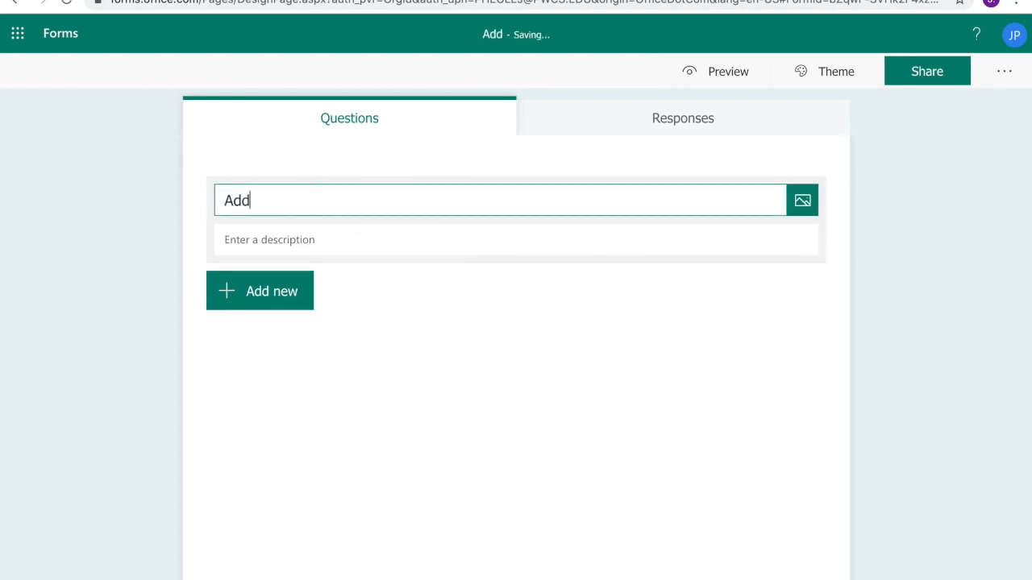
text(ition Review)
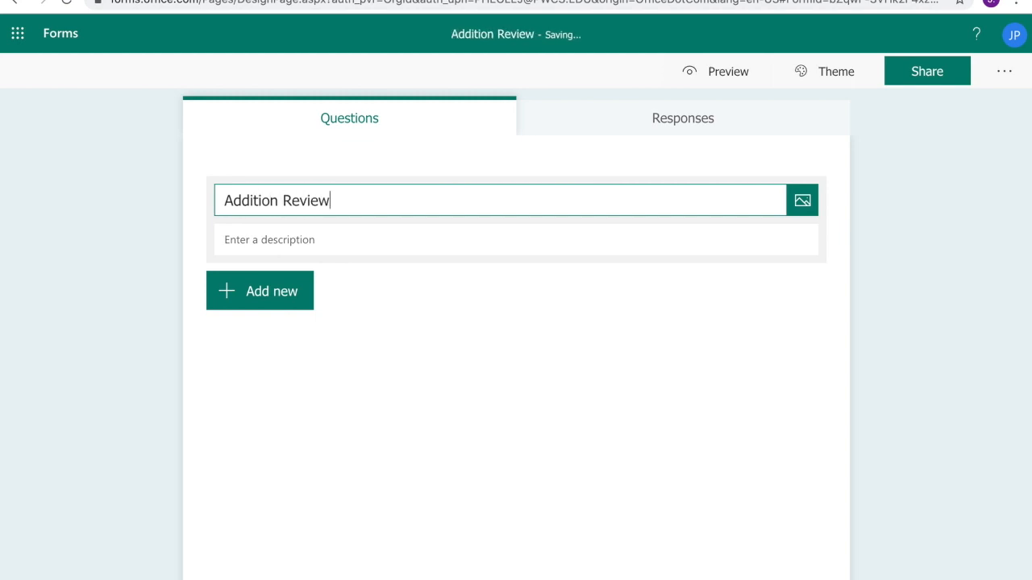
click(327, 242)
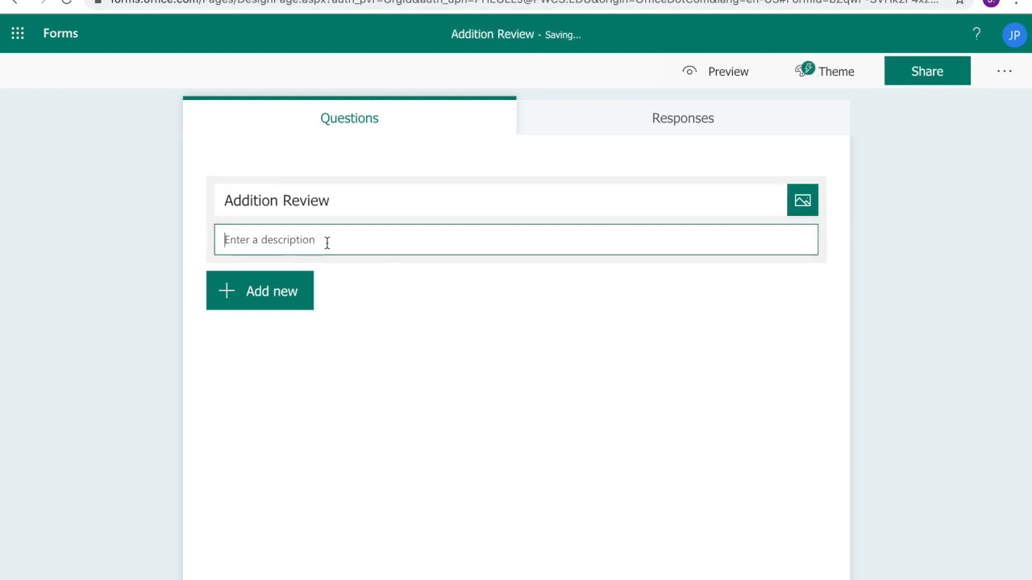
text(This is a practice for Friday's quiz.)
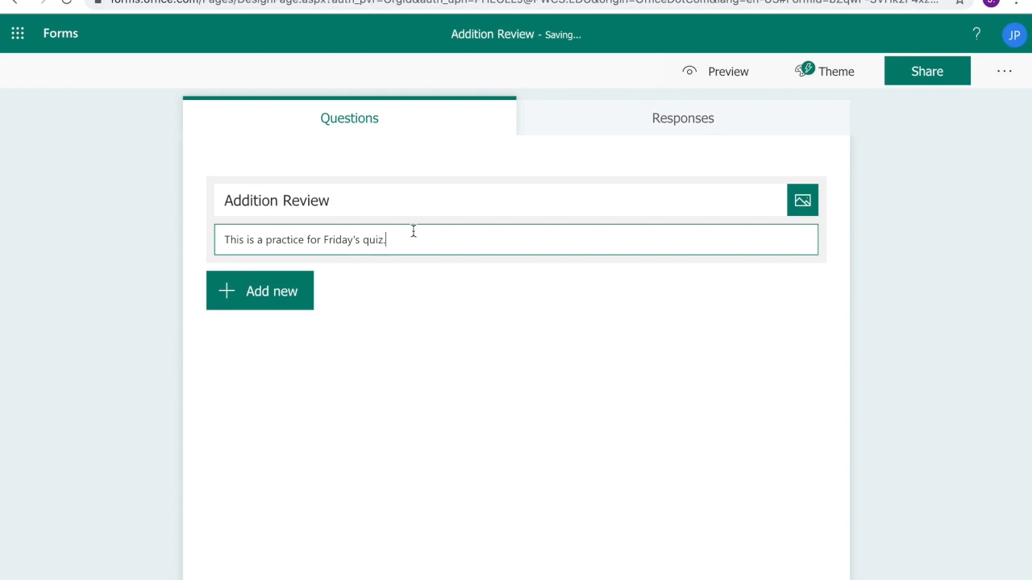
- Search Bing images for "math symbols" and add the colourful plus, divide, minus and times picture to the quiz title
click(797, 208)
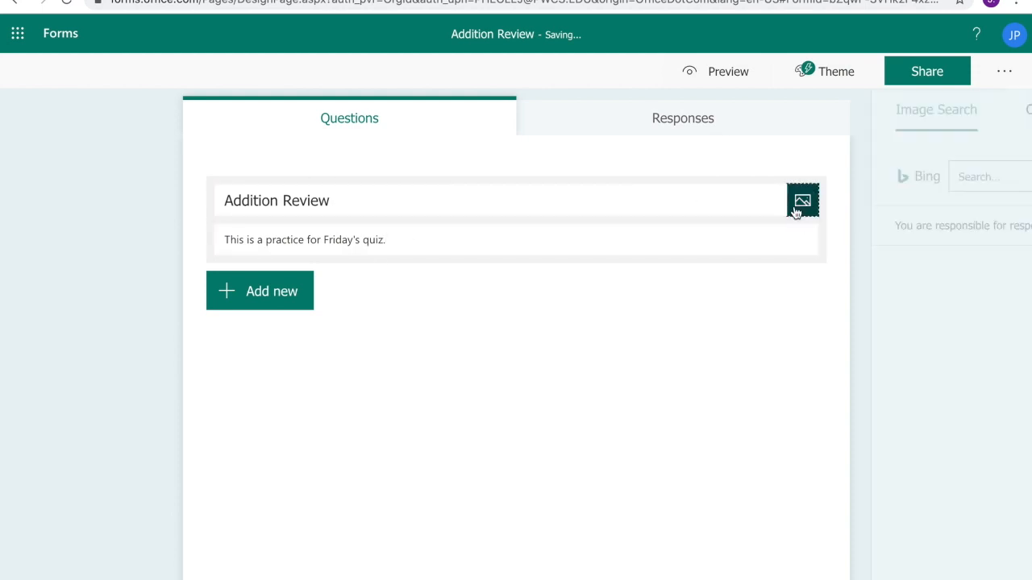
text(math symbols)
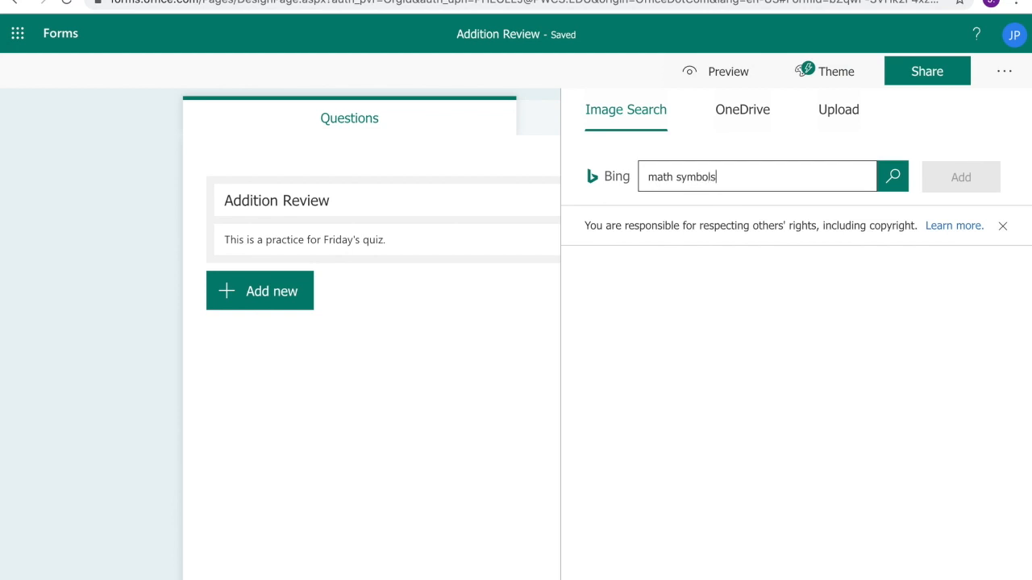
key(Return)
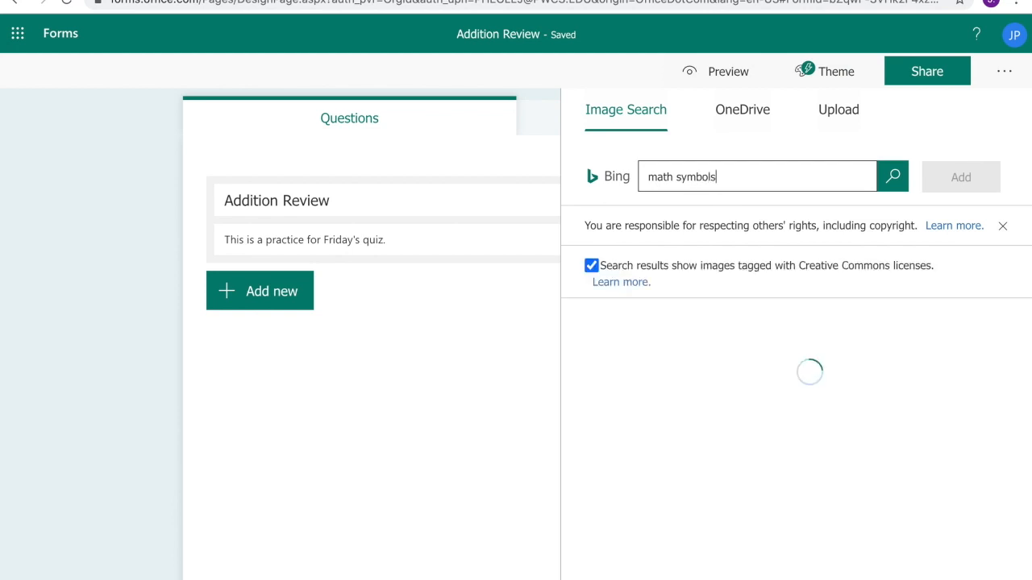
click(682, 373)
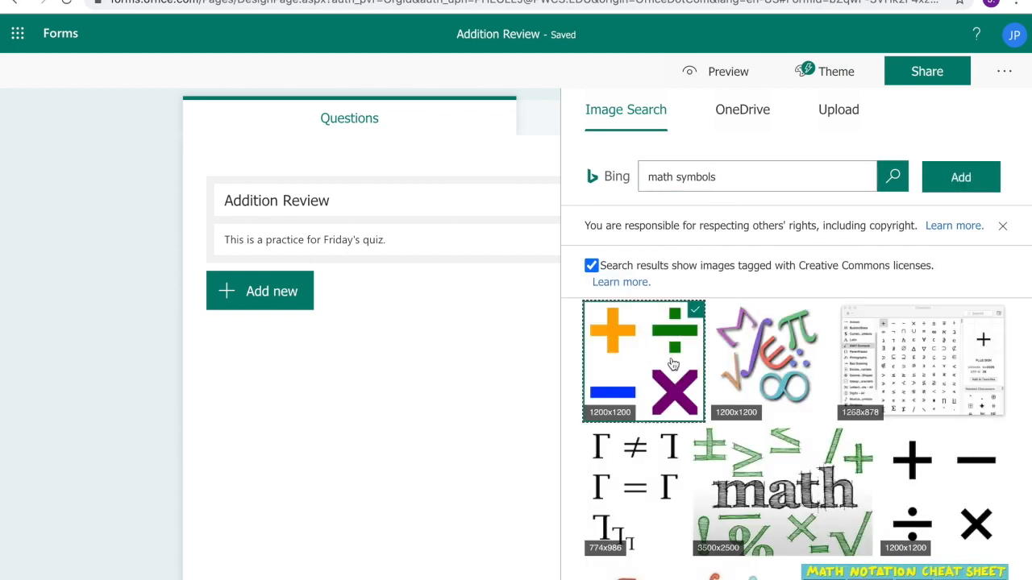
click(956, 187)
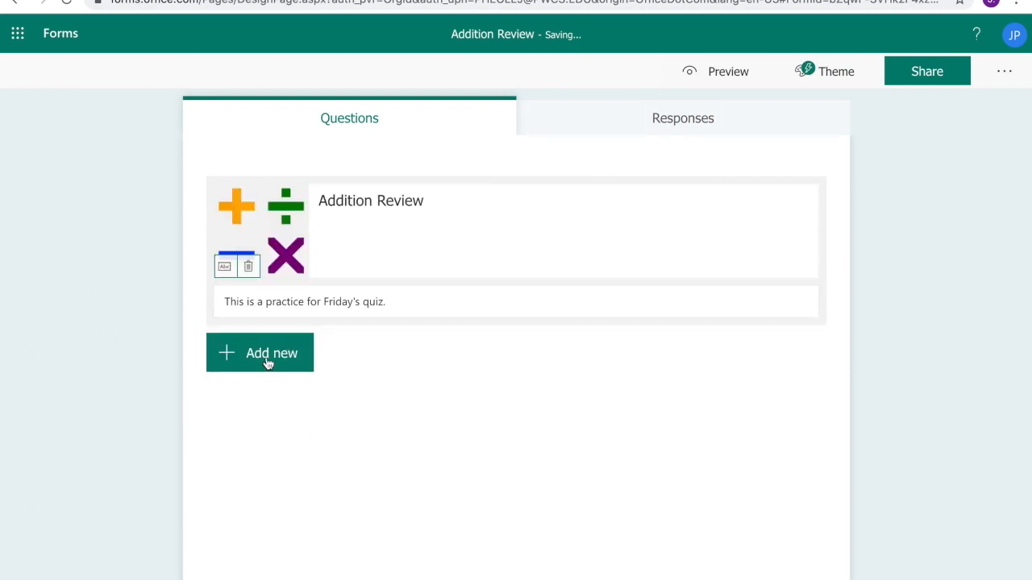
click(330, 311)
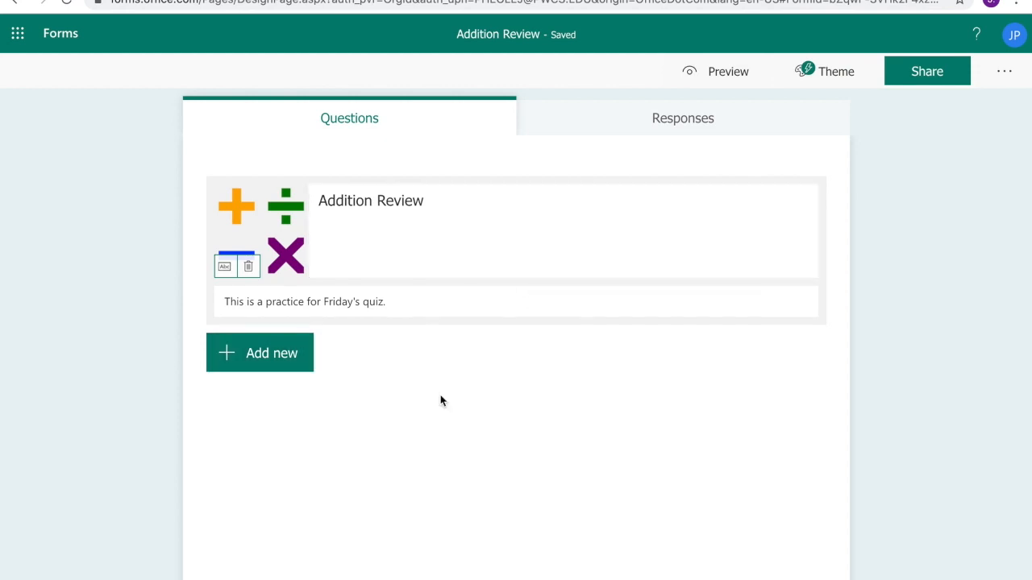
- Add a Choice question to the quiz with the question text "1 + 1"
click(287, 367)
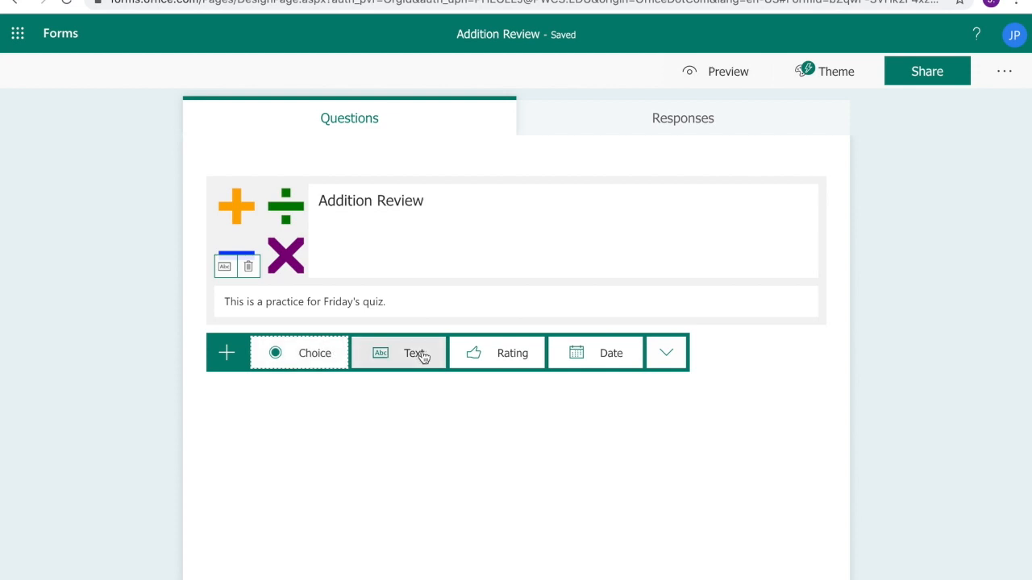
click(670, 353)
mouse_move(737, 420)
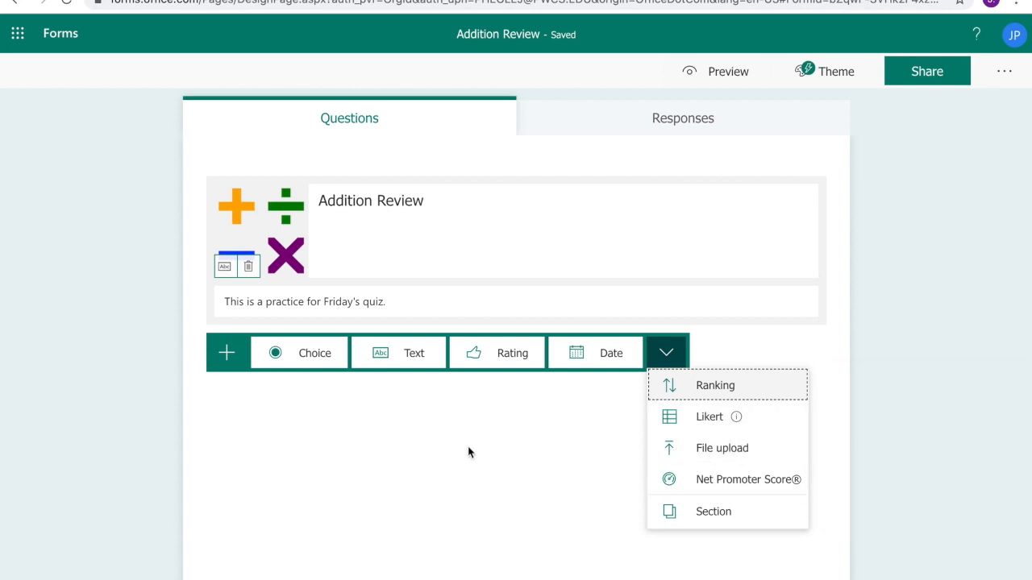
click(306, 365)
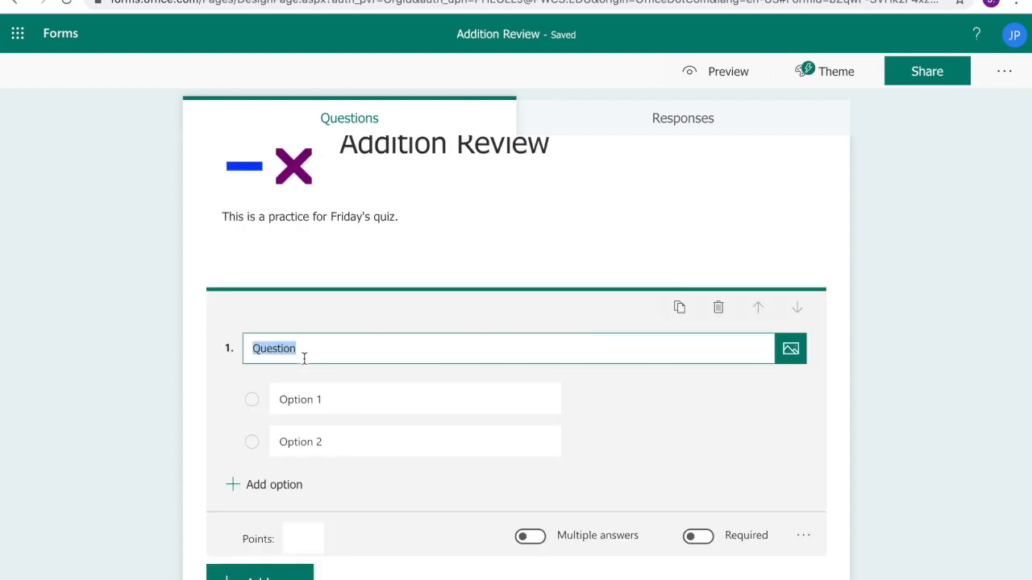
text(1 + 1)
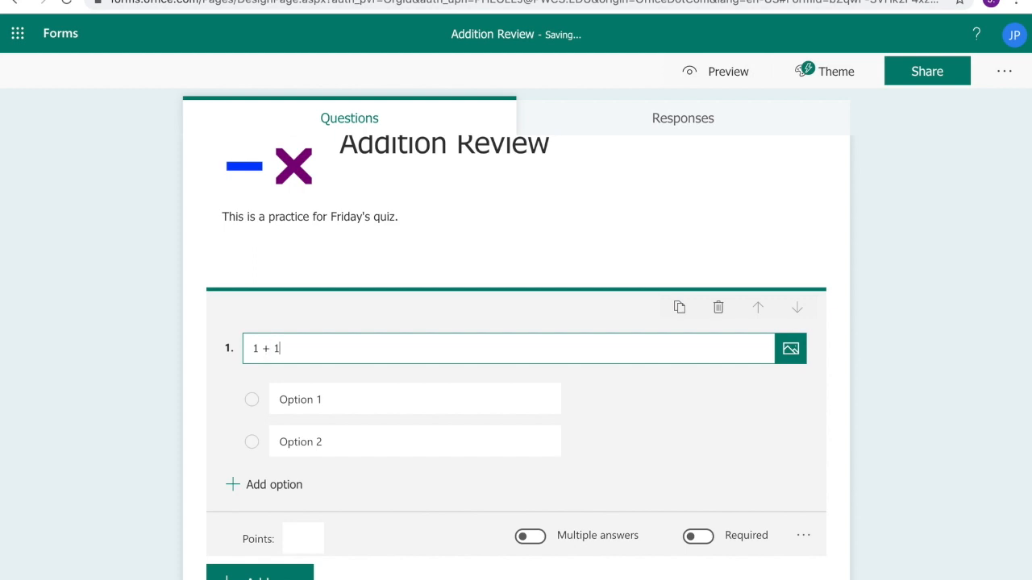
- Give the "1 + 1" question five answer options: 0, 1, 2, 3 and 4
click(380, 392)
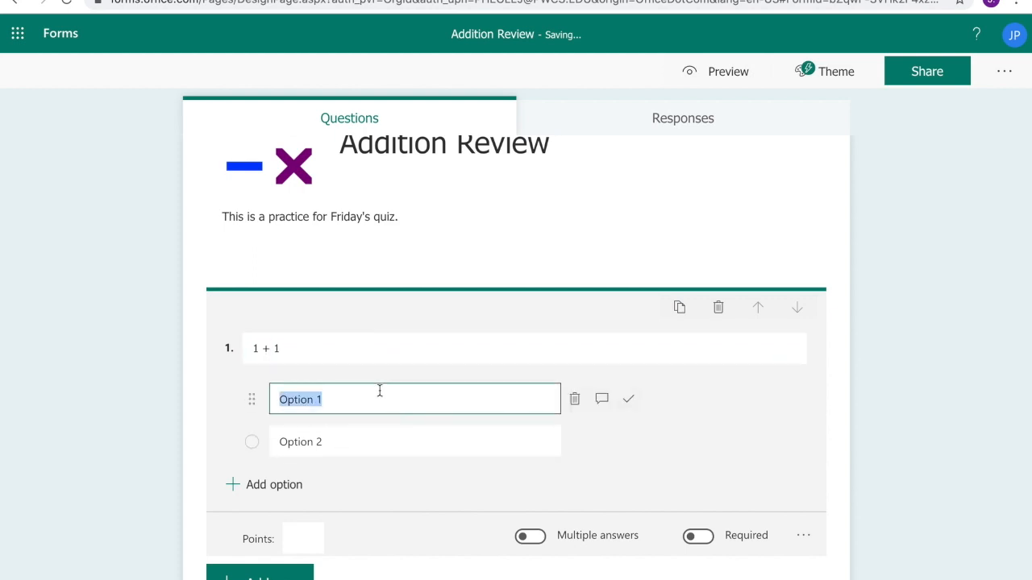
text(0)
click(350, 452)
text(1)
click(308, 484)
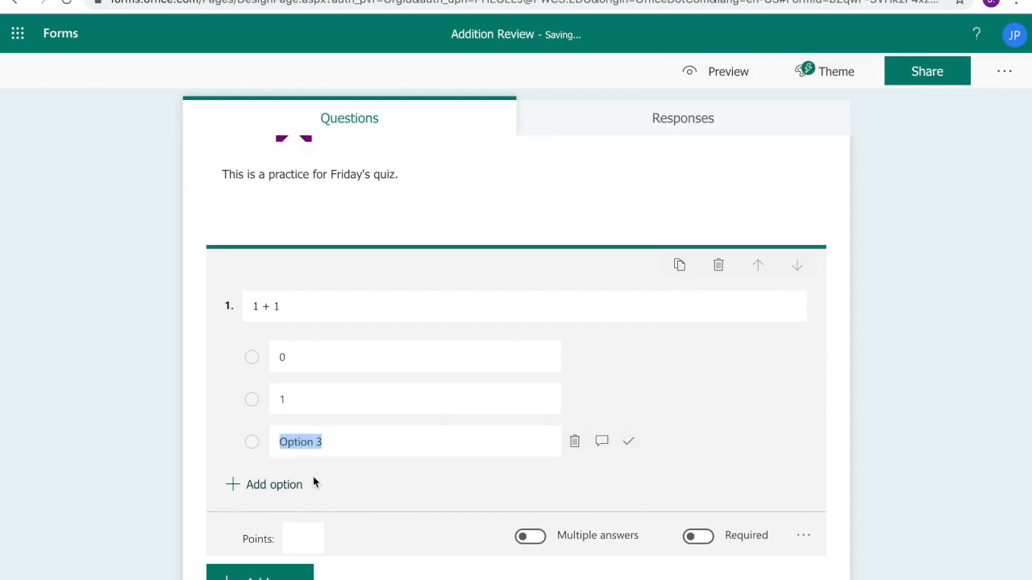
text(2)
click(278, 484)
text(3)
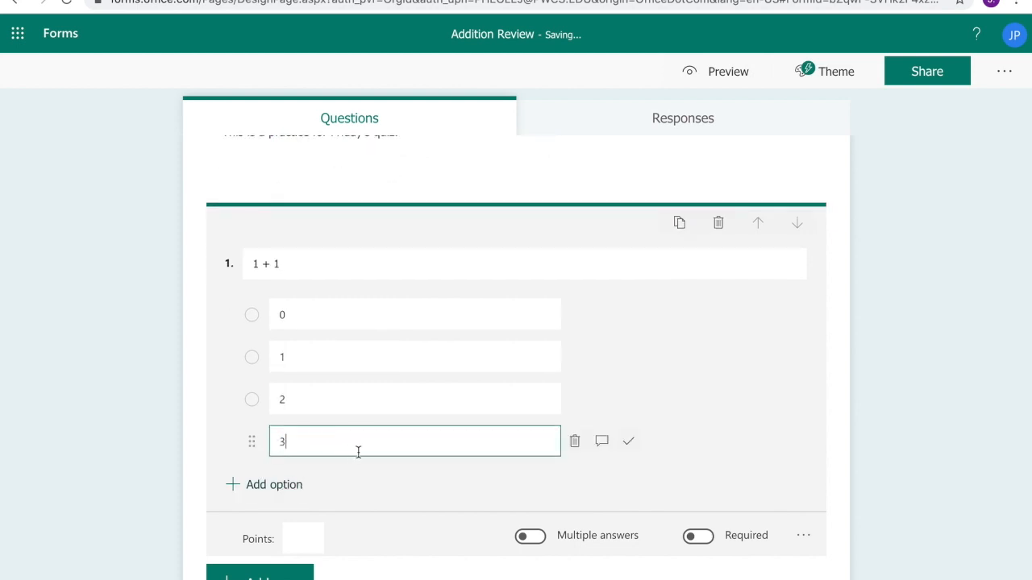
click(287, 484)
text(4)
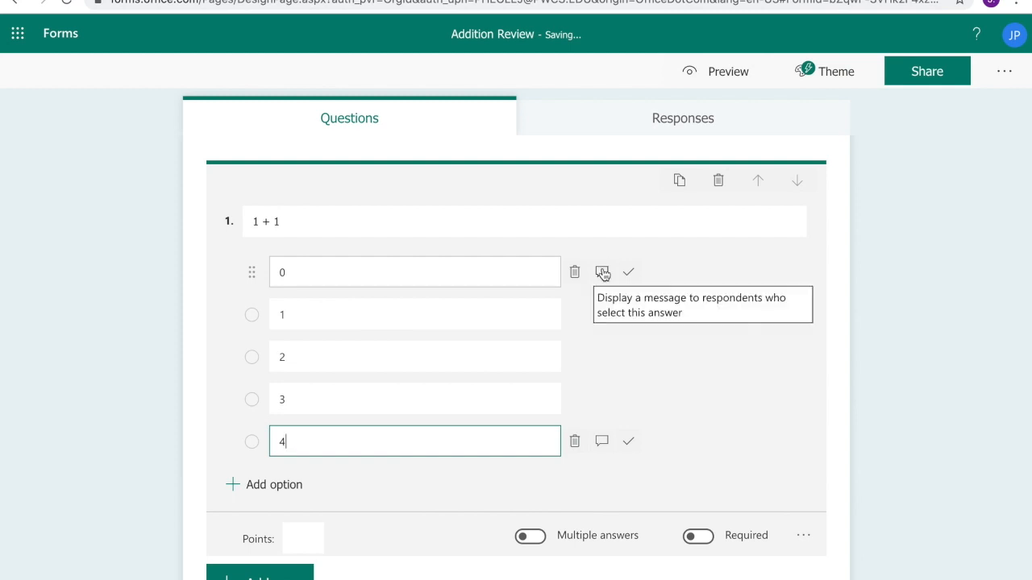
- Add the respondent message "remember when you see the plus sign we add, when you see a minus sign we subtract" to answer 0
click(602, 273)
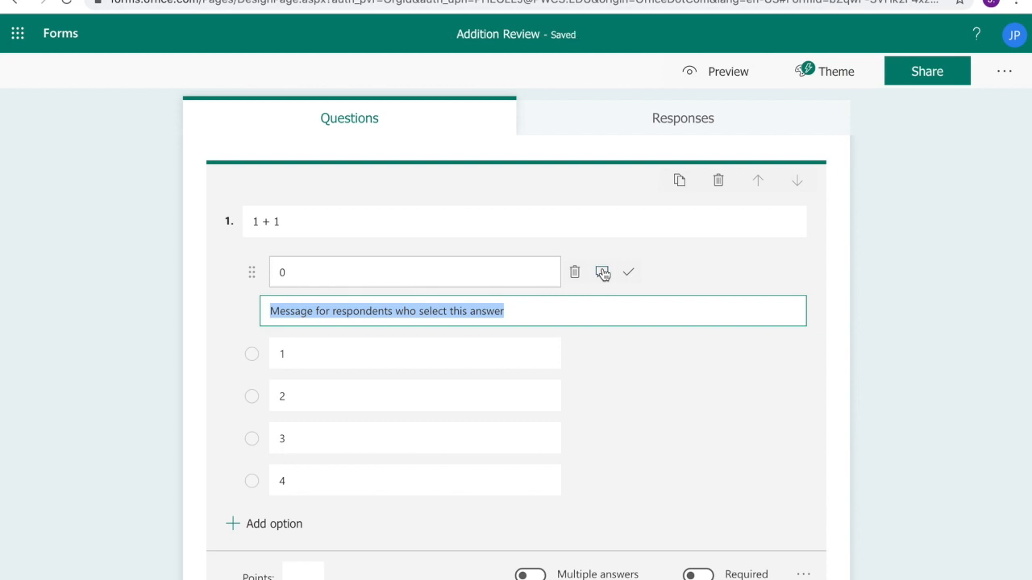
text(remem)
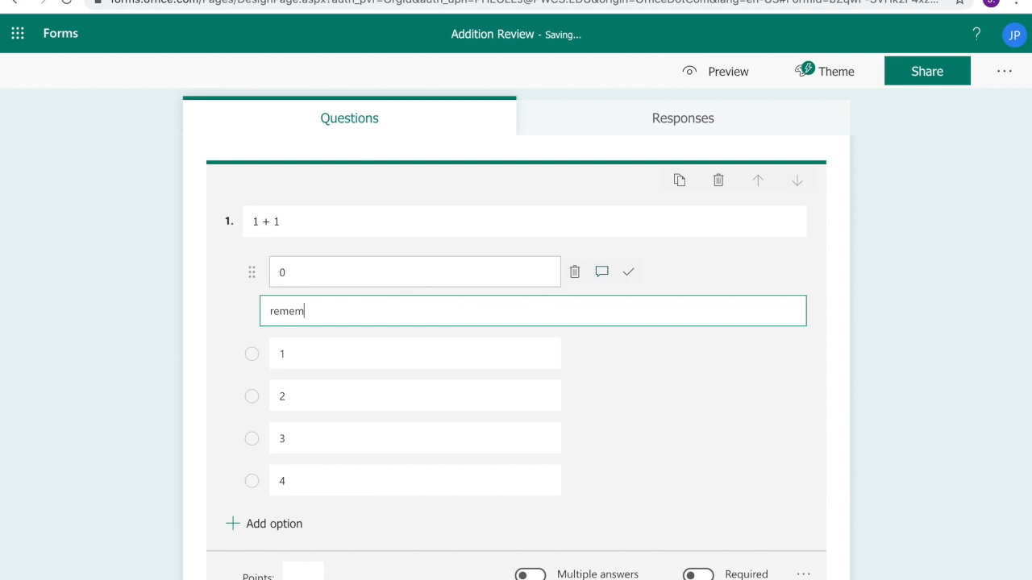
text(ber when you see the plus sign we add)
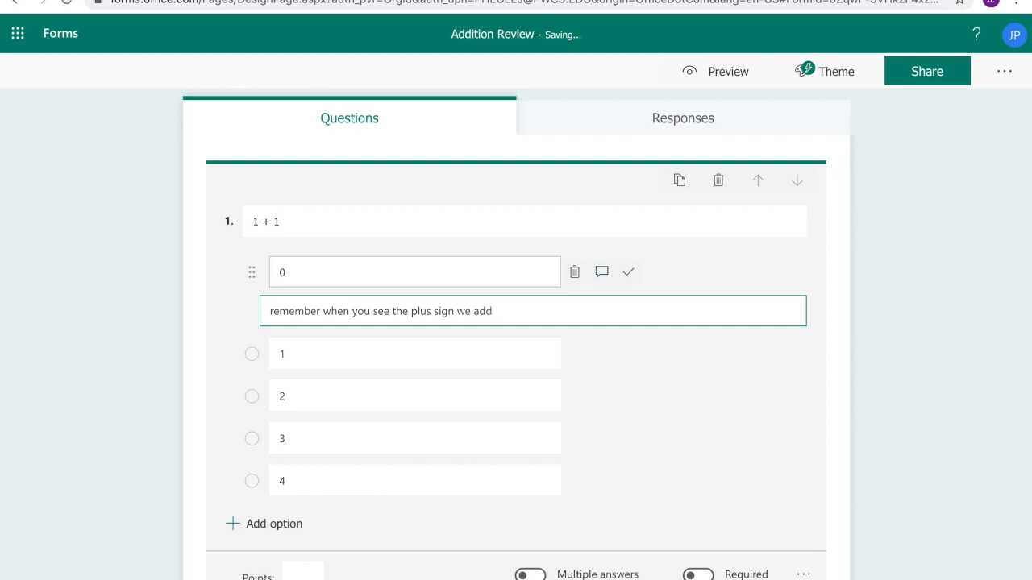
text(, when you see a minus sign we subtract)
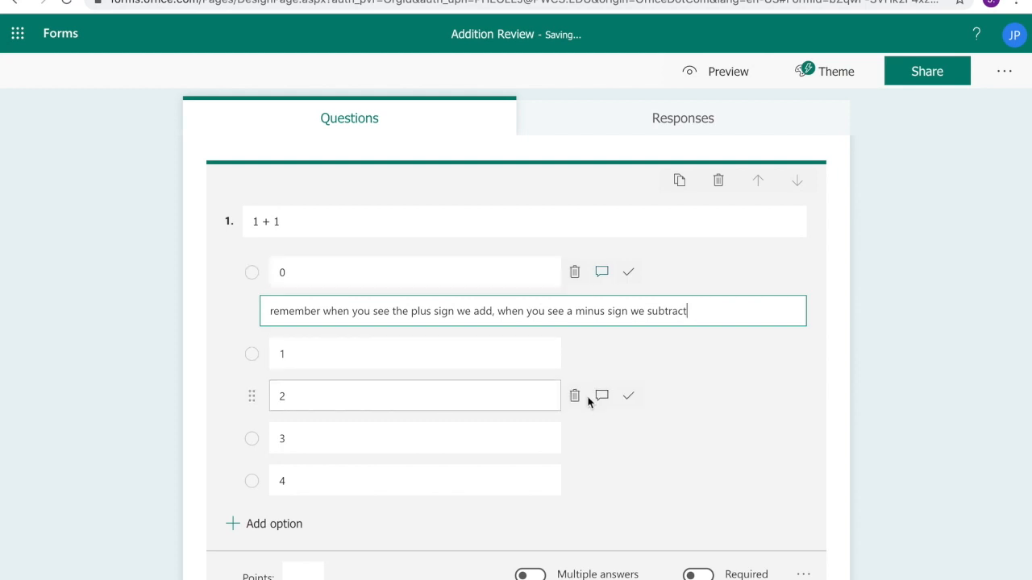
- Add the respondent message "Great job!" to answer 2 and mark that option as the correct answer
click(601, 397)
text(Great job!)
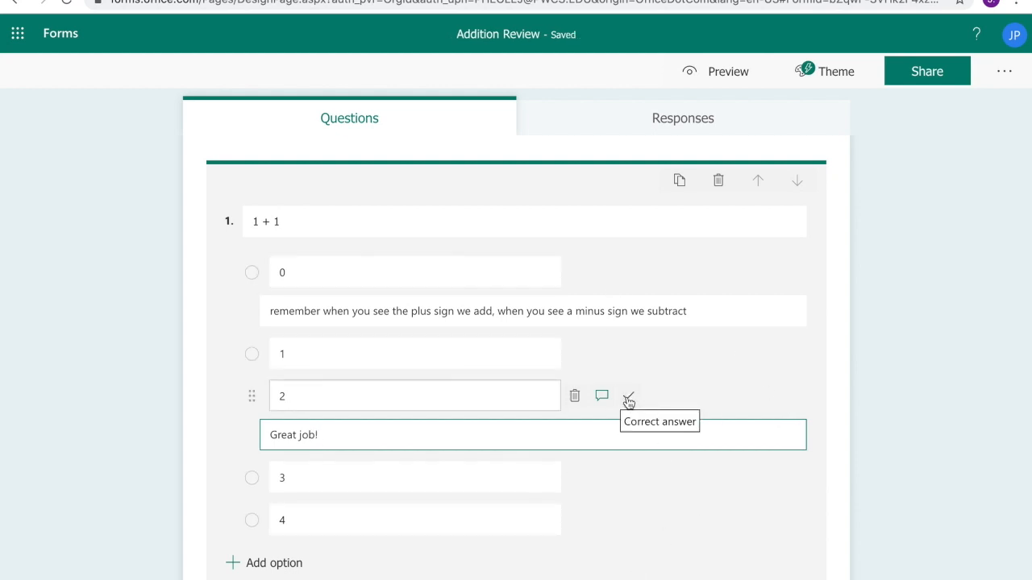
scroll(628, 402, down, 1)
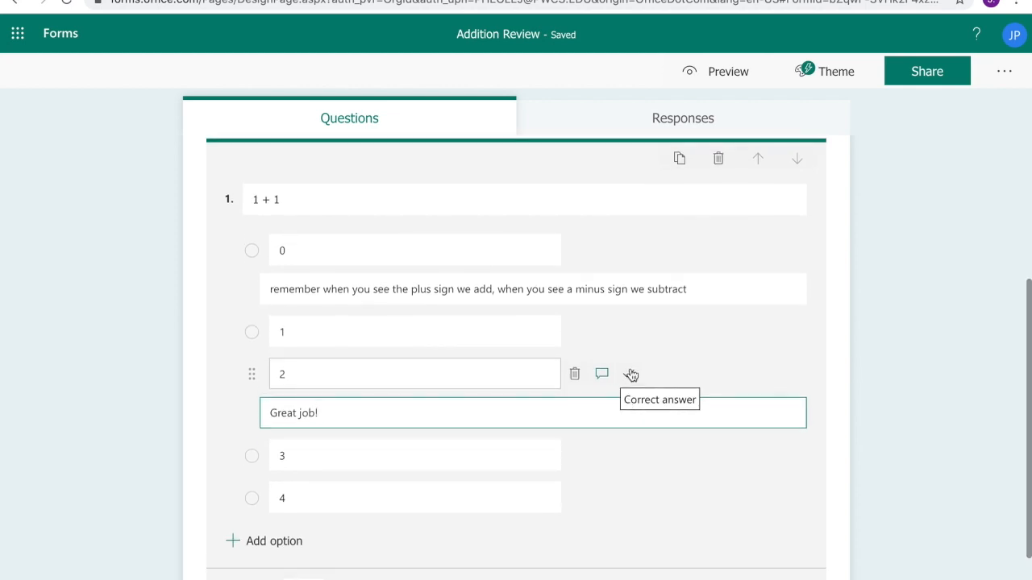
click(630, 375)
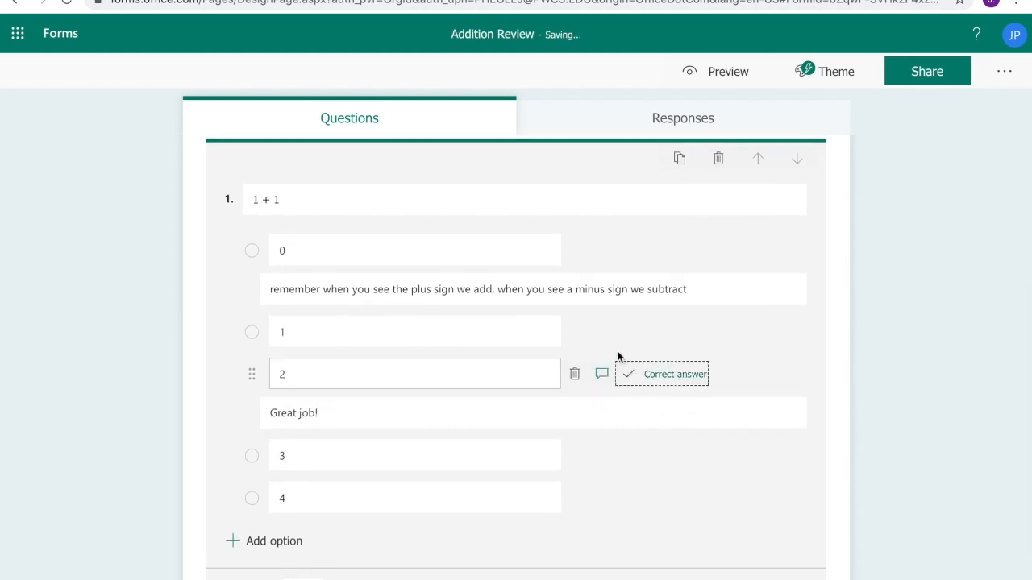
- Set the "1 + 1" question's points to 1 and make the question required
scroll(811, 434, down, 1)
scroll(811, 434, down, 2)
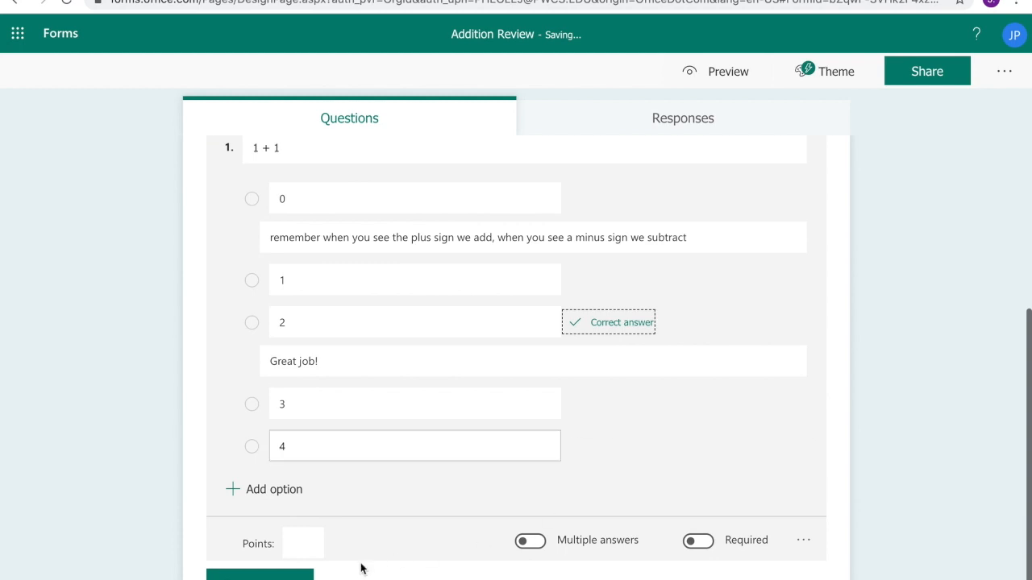
click(304, 544)
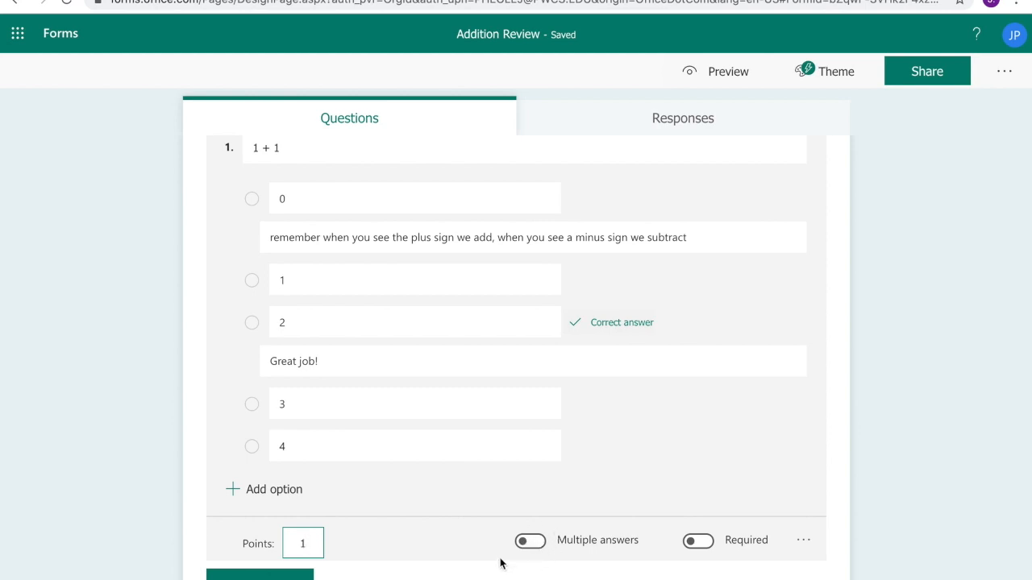
click(704, 545)
click(800, 543)
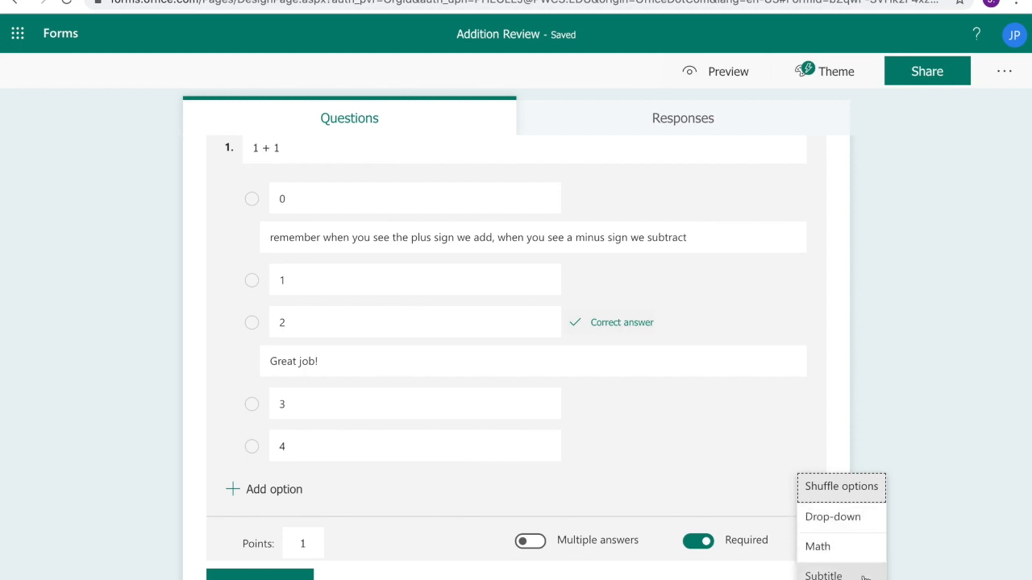
click(877, 387)
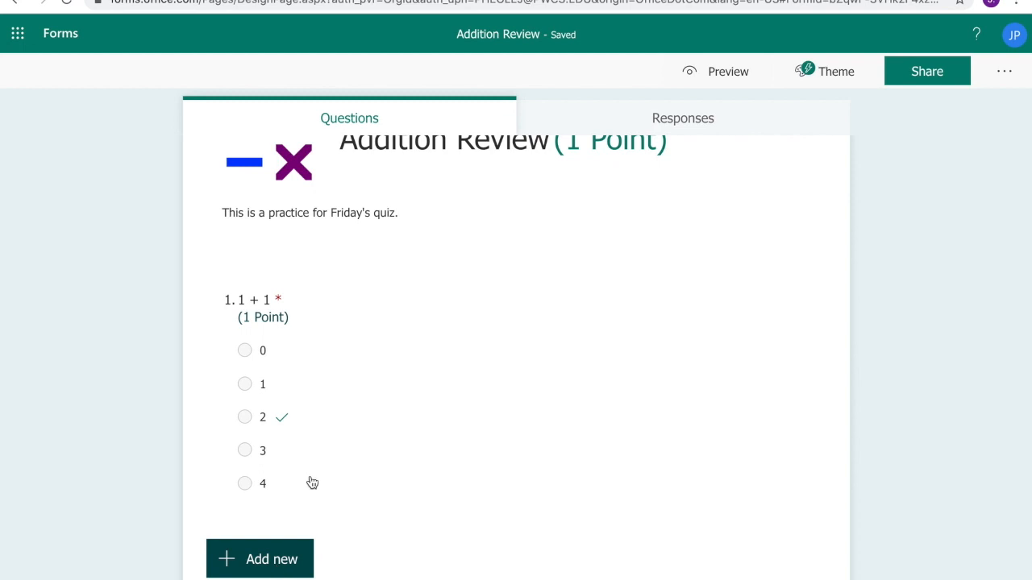
- Duplicate the "1 + 1" question and change the copy's question text to "5 + 3"
click(356, 393)
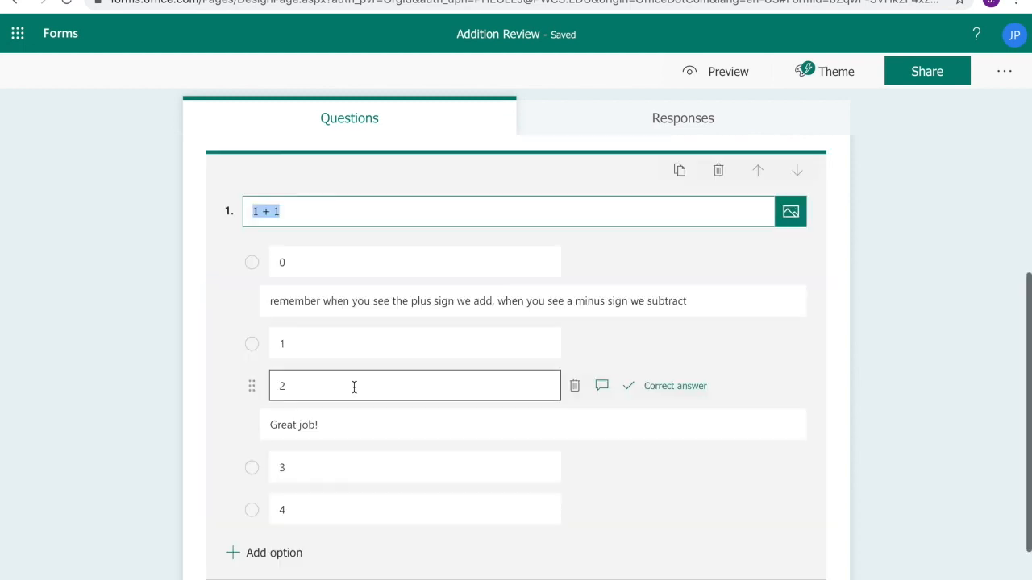
click(679, 171)
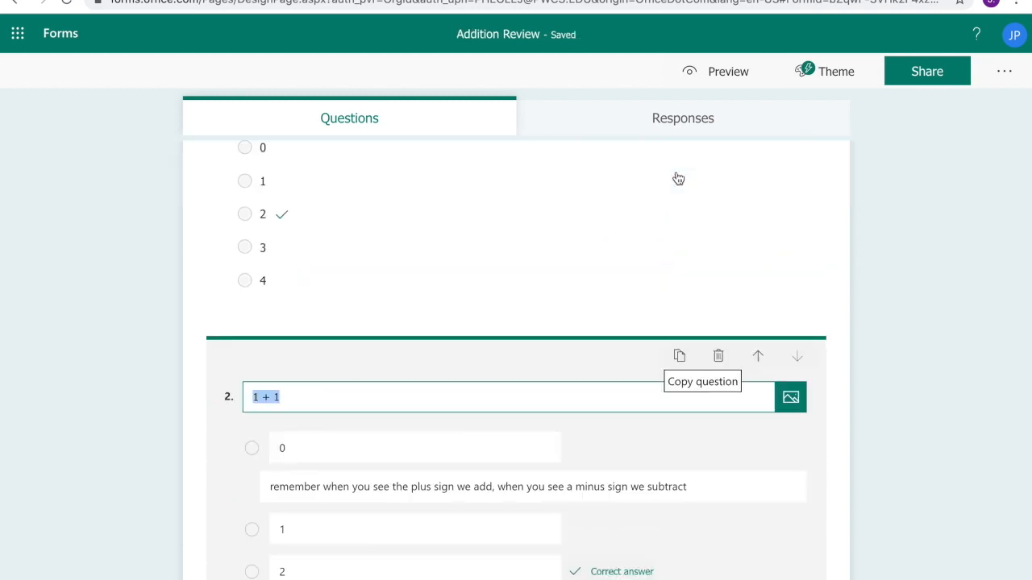
click(258, 266)
key(BackSpace)
text(5)
click(329, 266)
key(BackSpace)
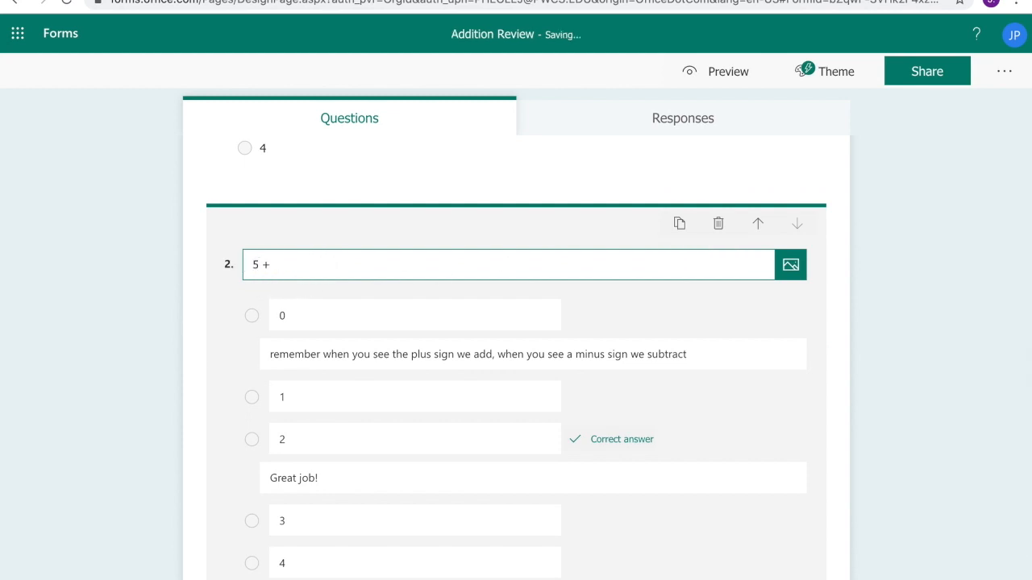
text(3)
- In the "5 + 3" question, unmark answer 2 as correct and remove the respondent messages from answers 2 and 0
click(629, 442)
click(601, 441)
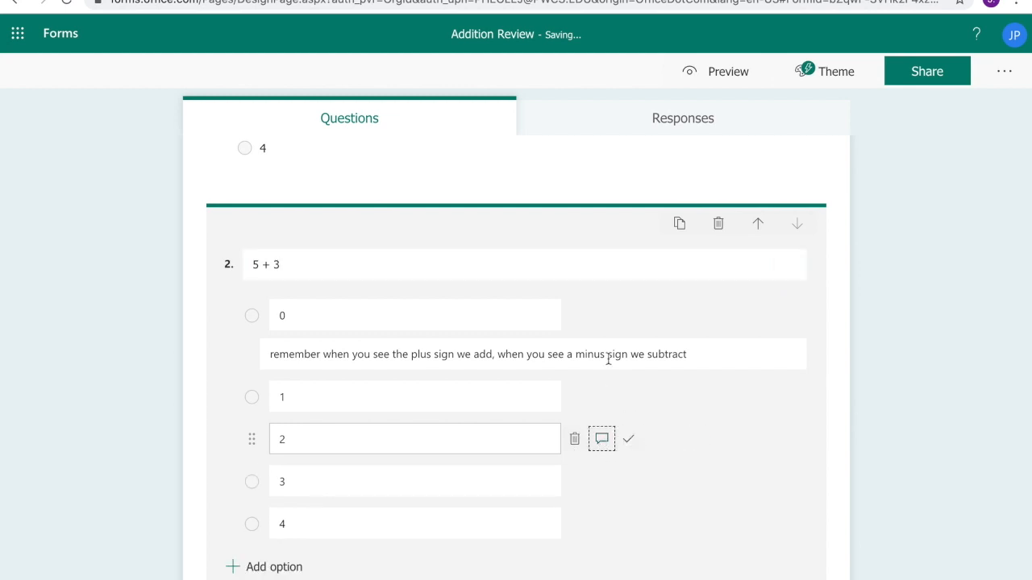
click(603, 319)
- Change the last answer of "5 + 3" to 8 and mark it correct, and change the first answer to 5
click(253, 484)
text(8)
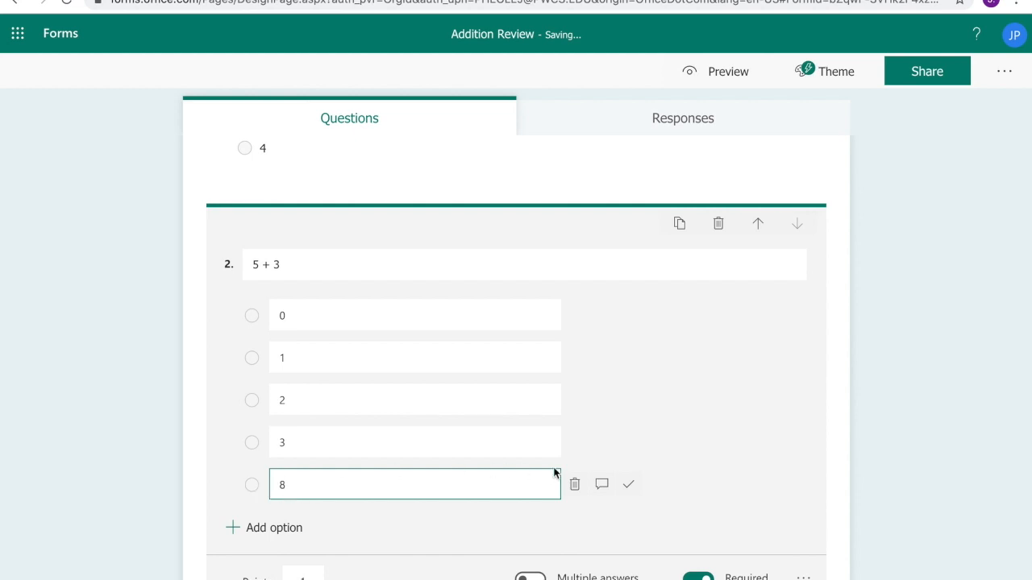
click(628, 486)
click(292, 440)
drag(315, 316, 266, 326)
text(5)
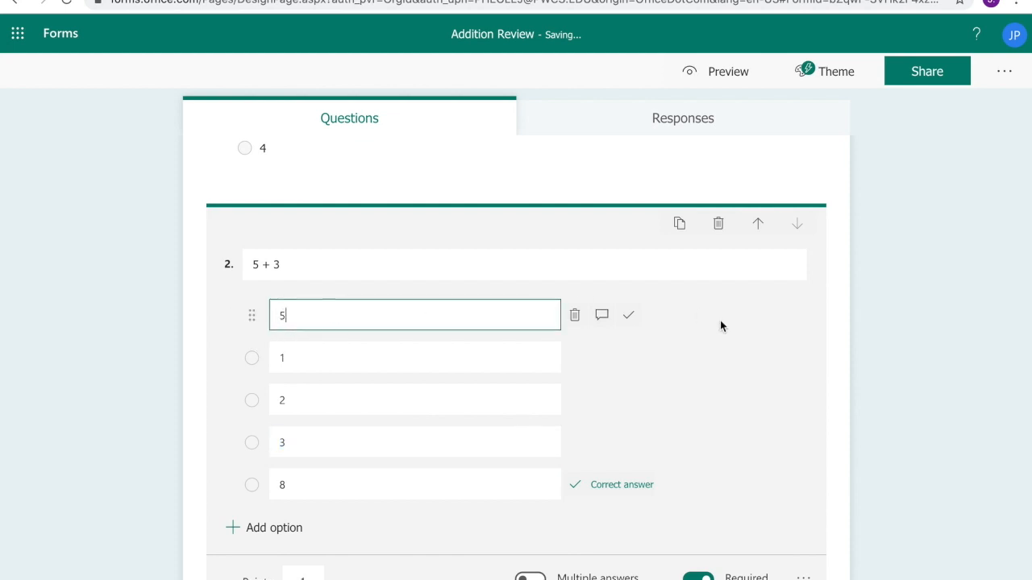
- Move the "5 + 3" question up above the "1 + 1" question and back down to second place
click(759, 223)
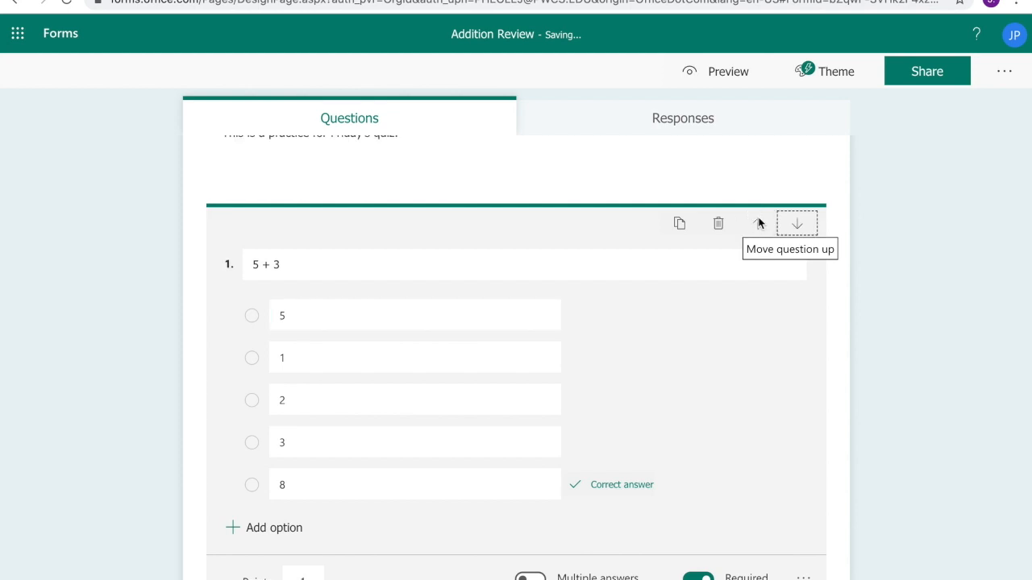
click(798, 224)
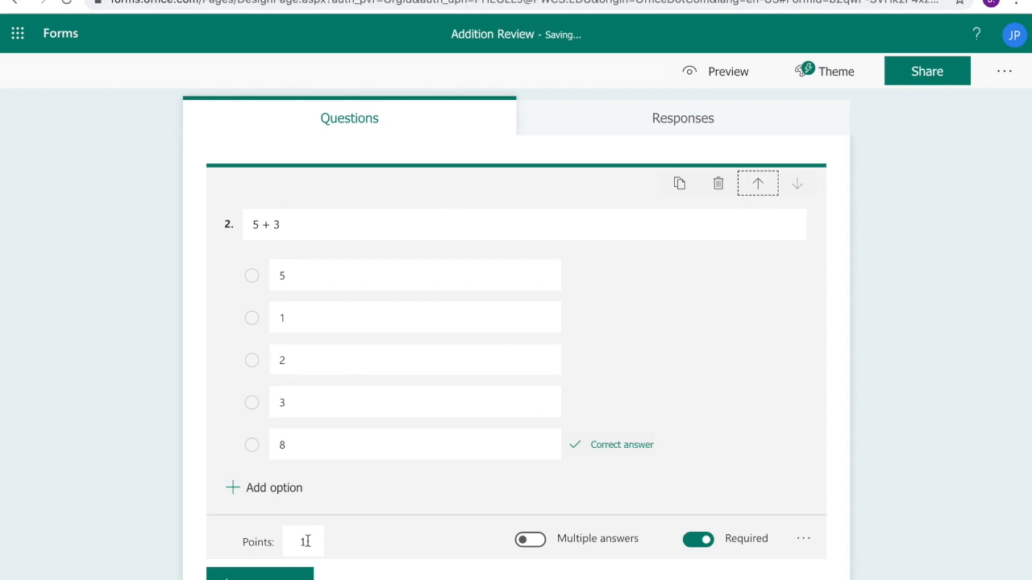
- Add a Choice question with the text "What numbers add together to equal 8?"
click(288, 573)
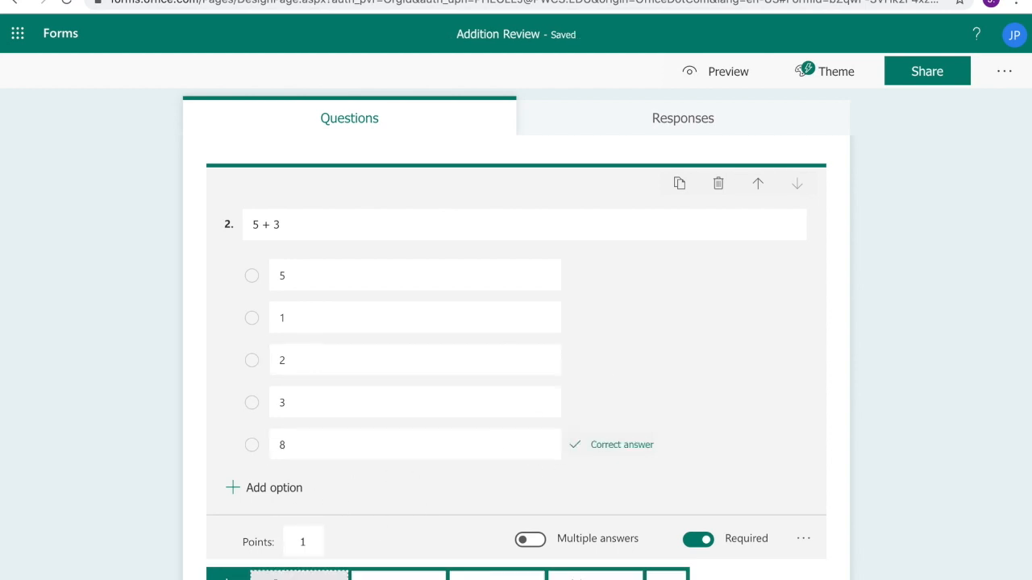
click(298, 576)
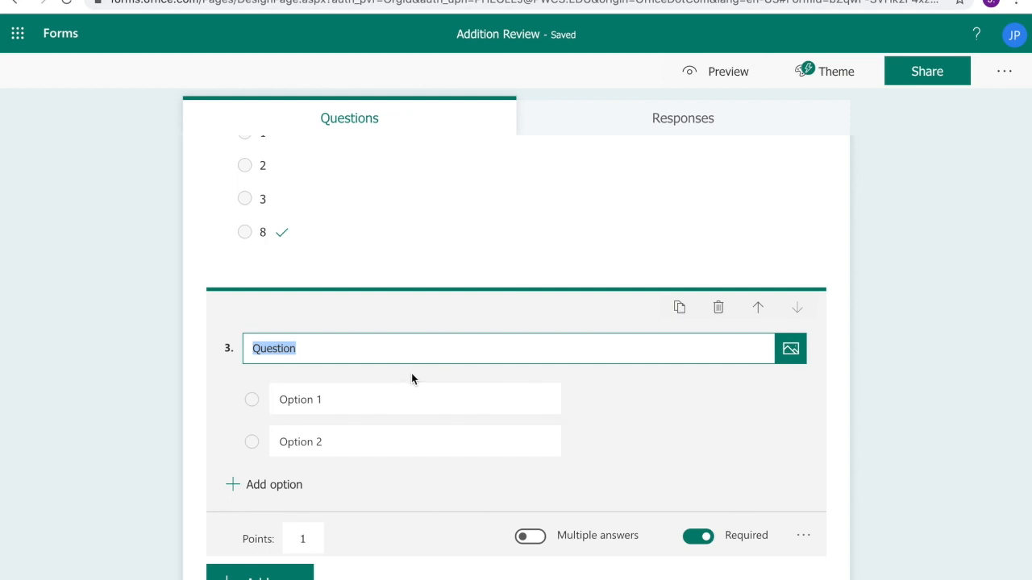
text(What)
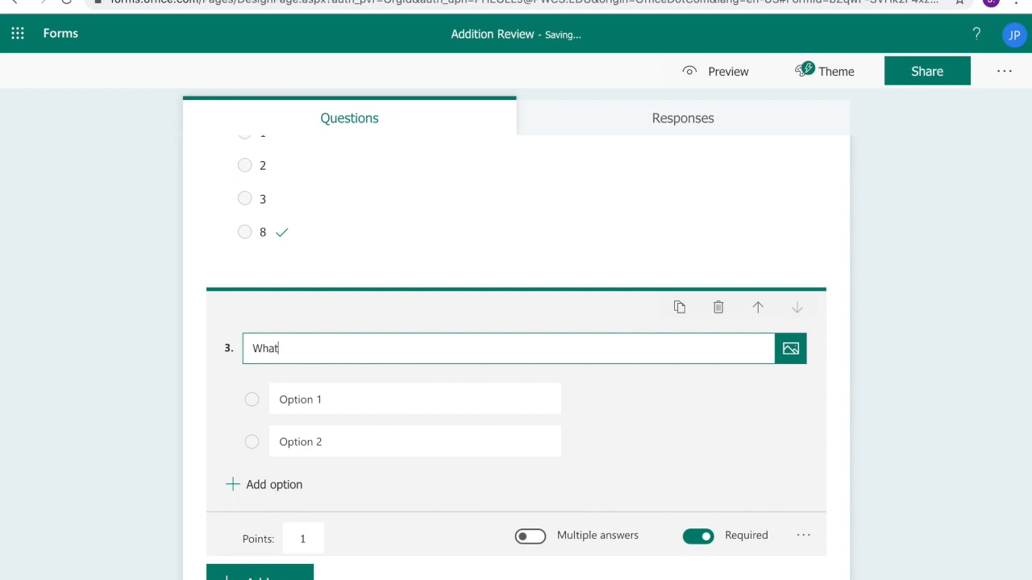
text( numbers add together to )
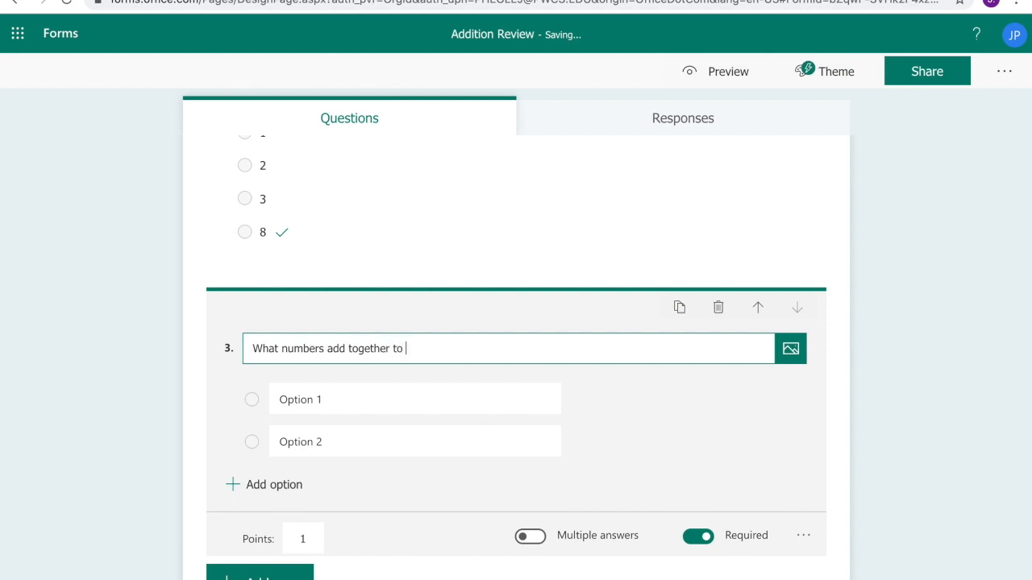
text(equal 8)
- Give the third question four answer options: "0, 8", "1, 8", "2, 5" and "6, 2"
click(405, 394)
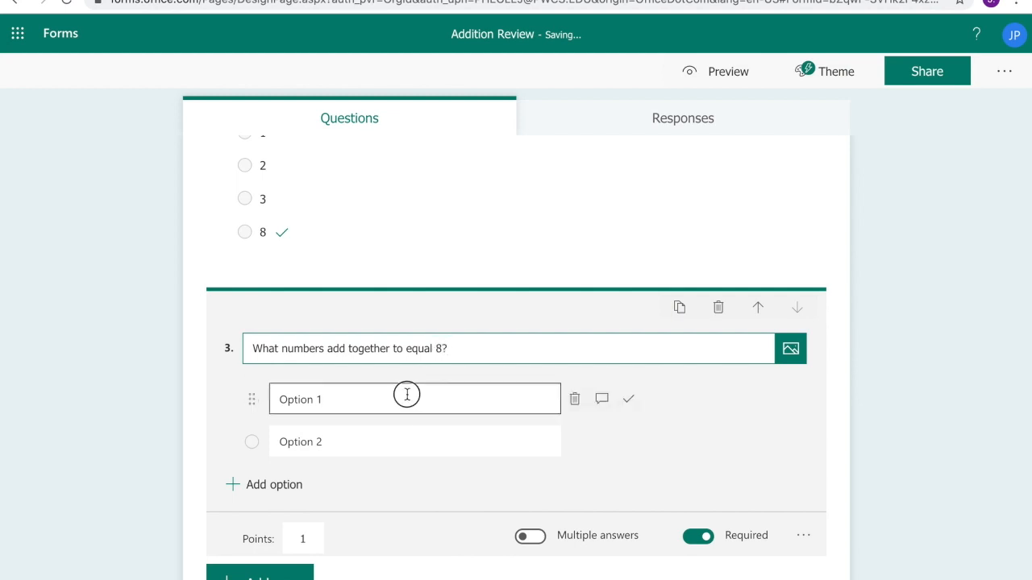
text(0)
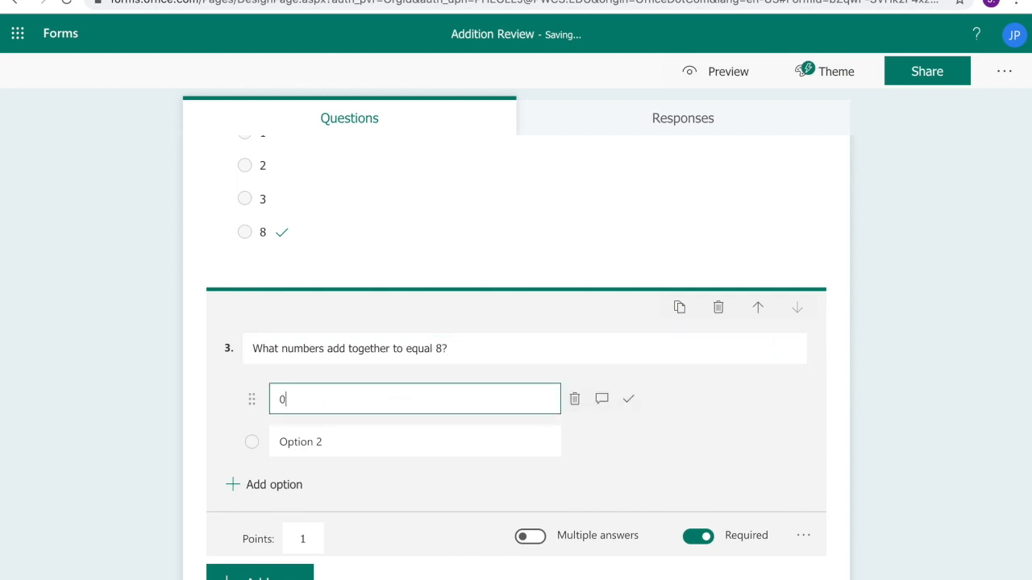
text(, 8)
click(423, 435)
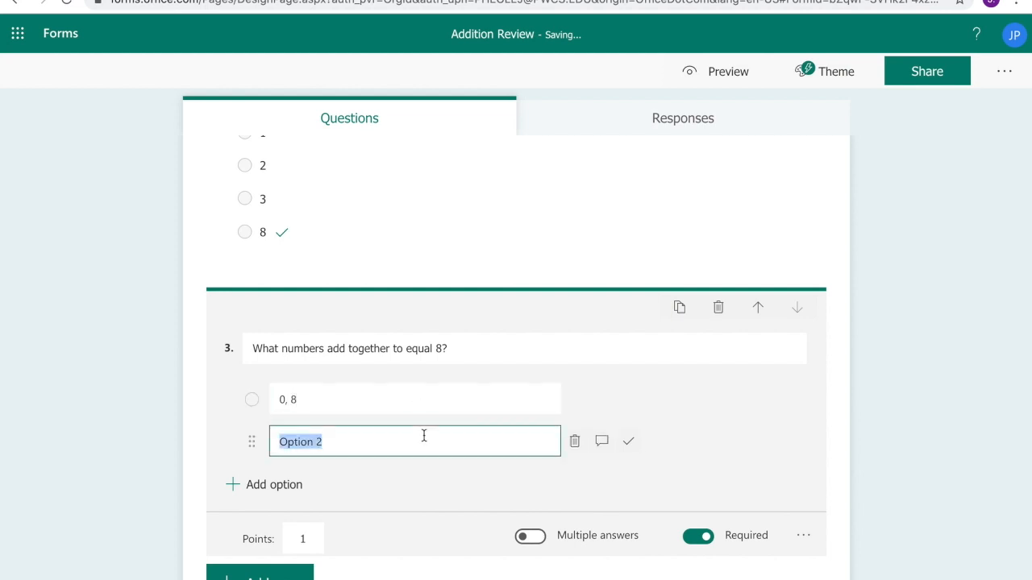
text(1, 8)
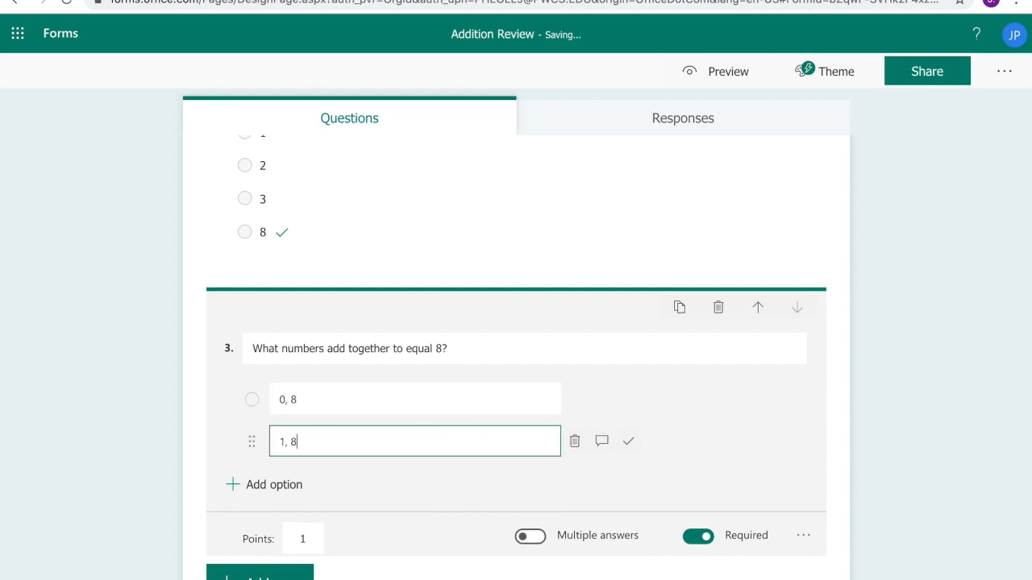
click(286, 486)
text(2)
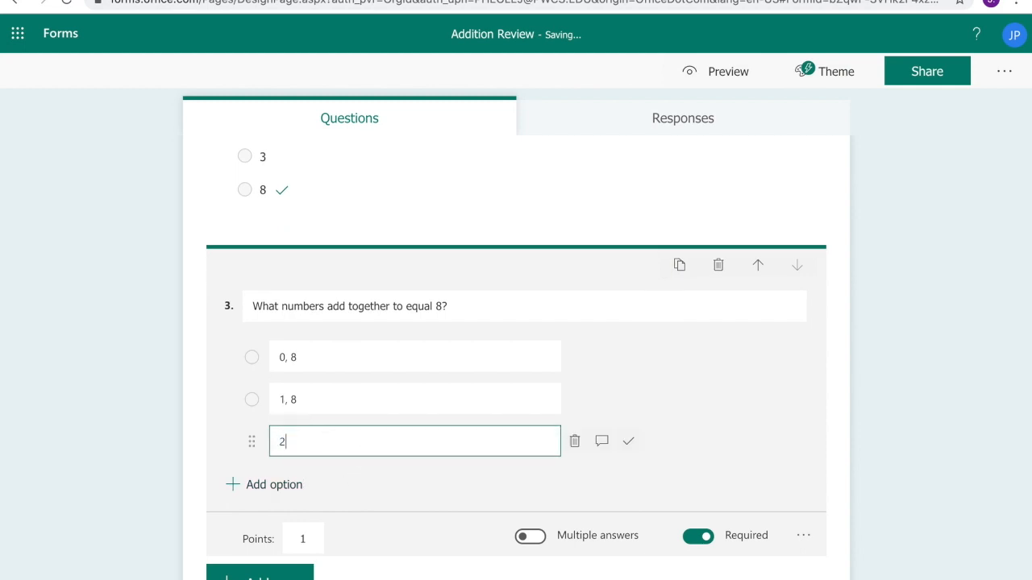
text(, 5)
click(273, 484)
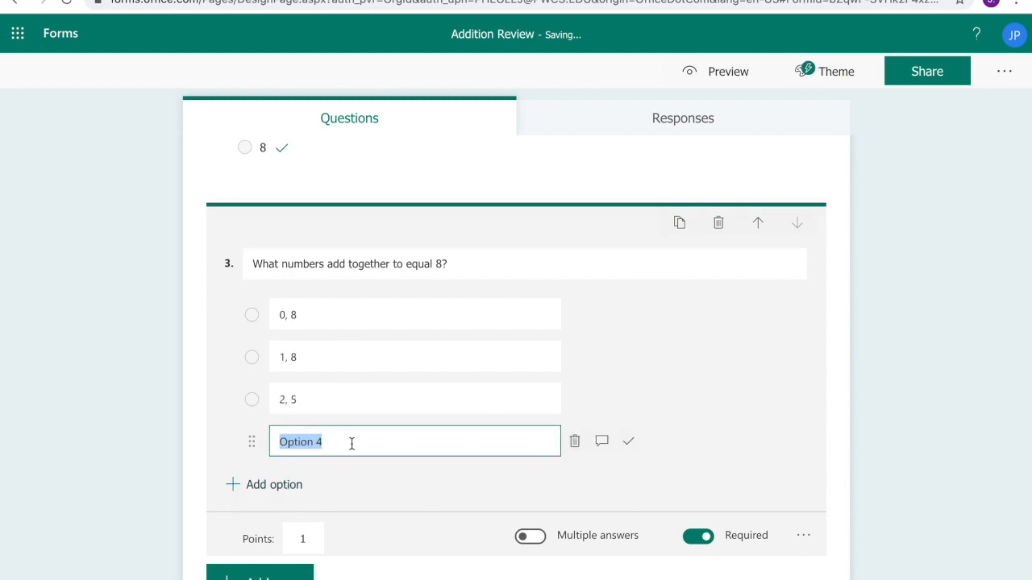
text(6, 2)
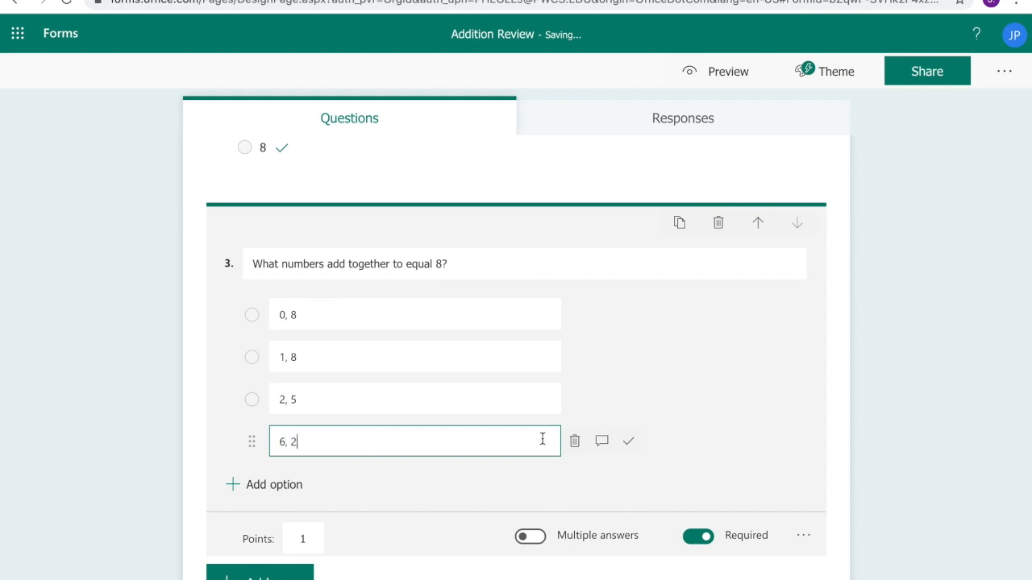
- Allow multiple answers on the third question with "0, 8" and "6, 2" marked correct, and set its points to 2
click(536, 540)
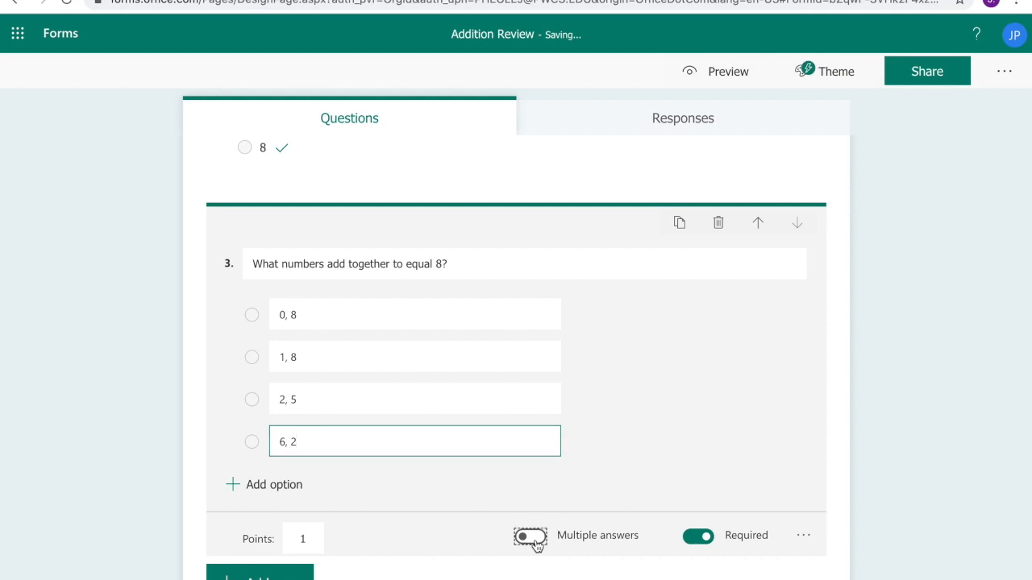
click(629, 442)
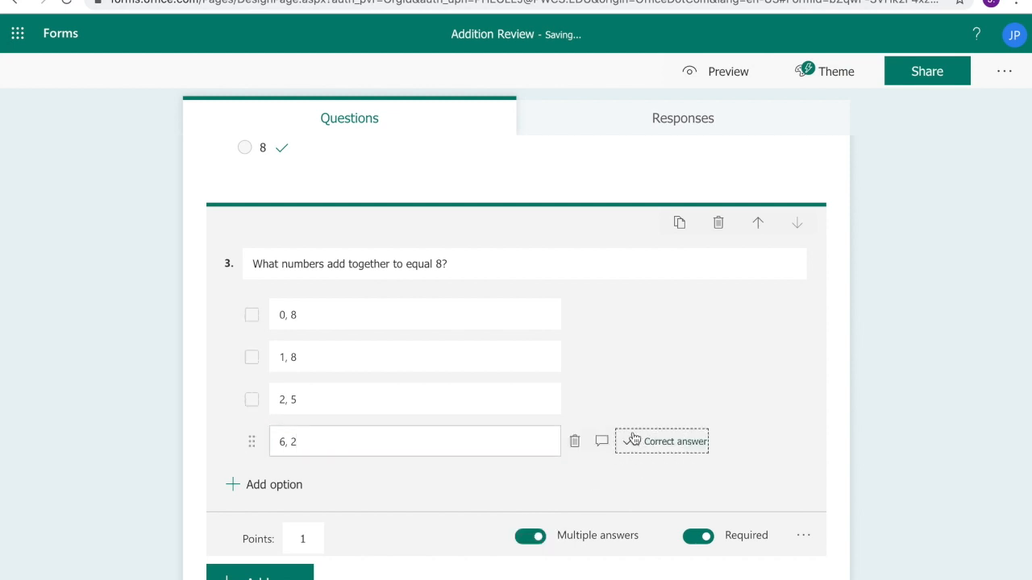
click(629, 357)
click(631, 314)
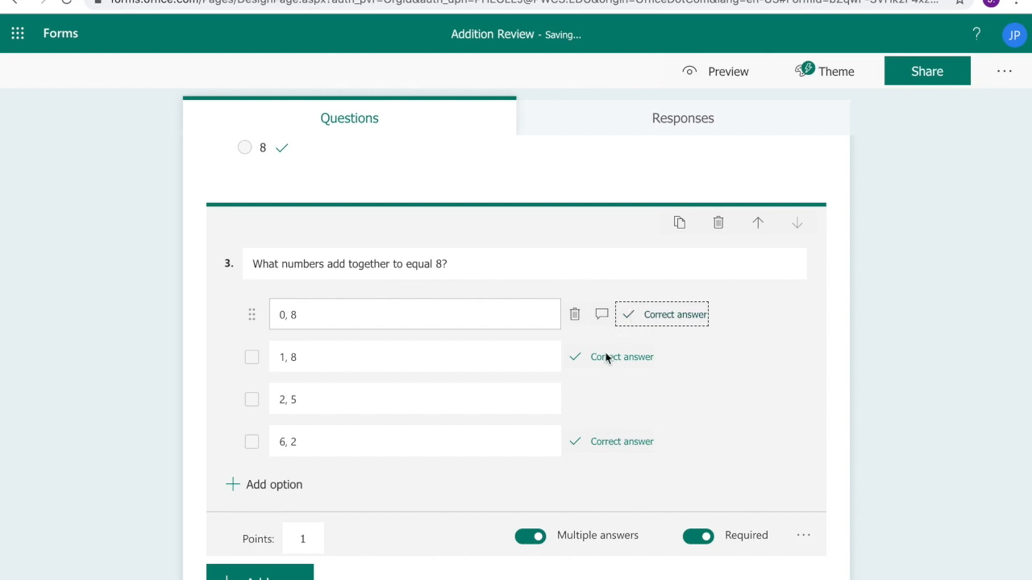
click(629, 359)
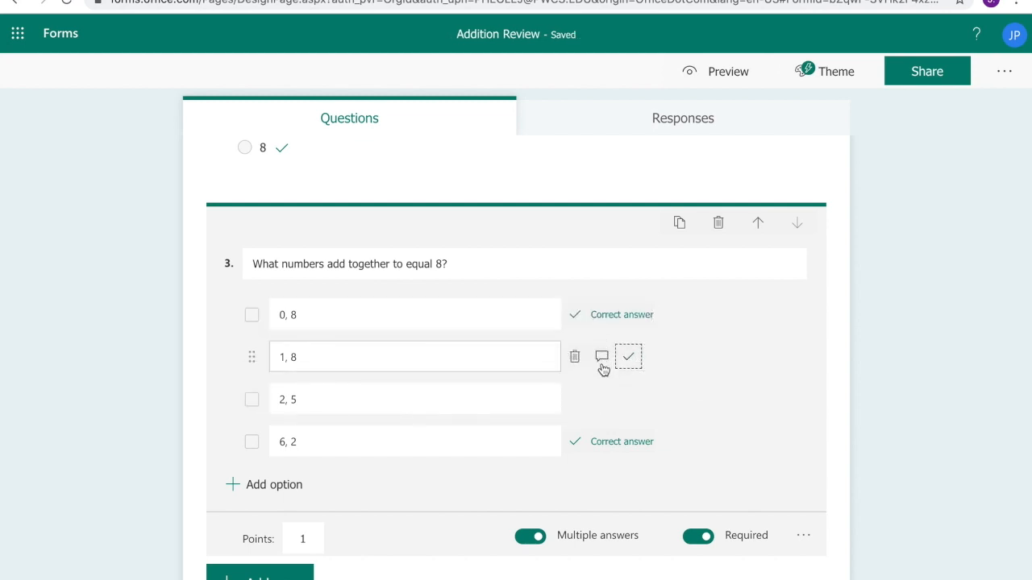
drag(315, 537, 281, 538)
text(2)
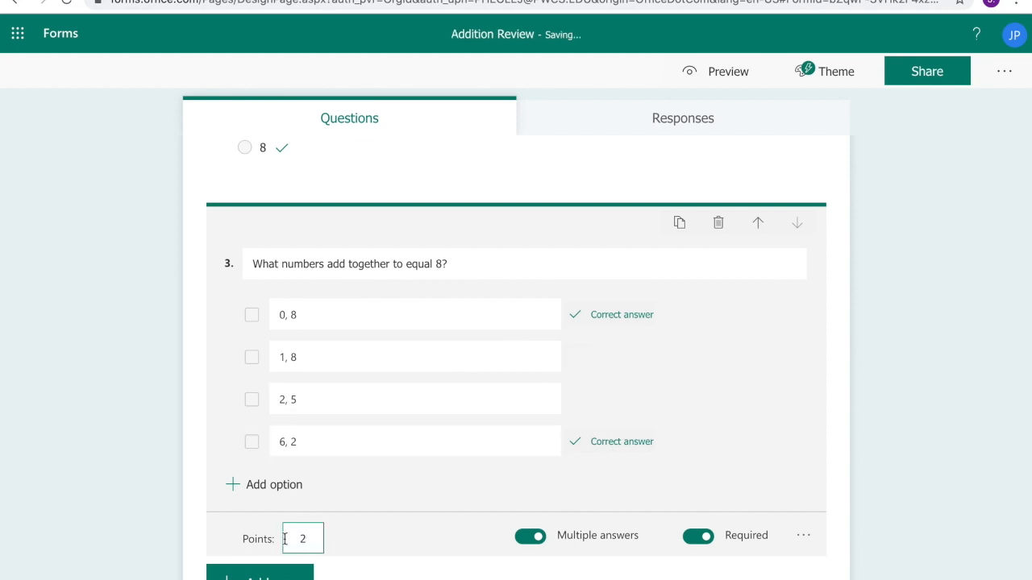
- Add a Text question as question 4 and start its wording with "When adding 3 + 4"
scroll(361, 554, down, 1)
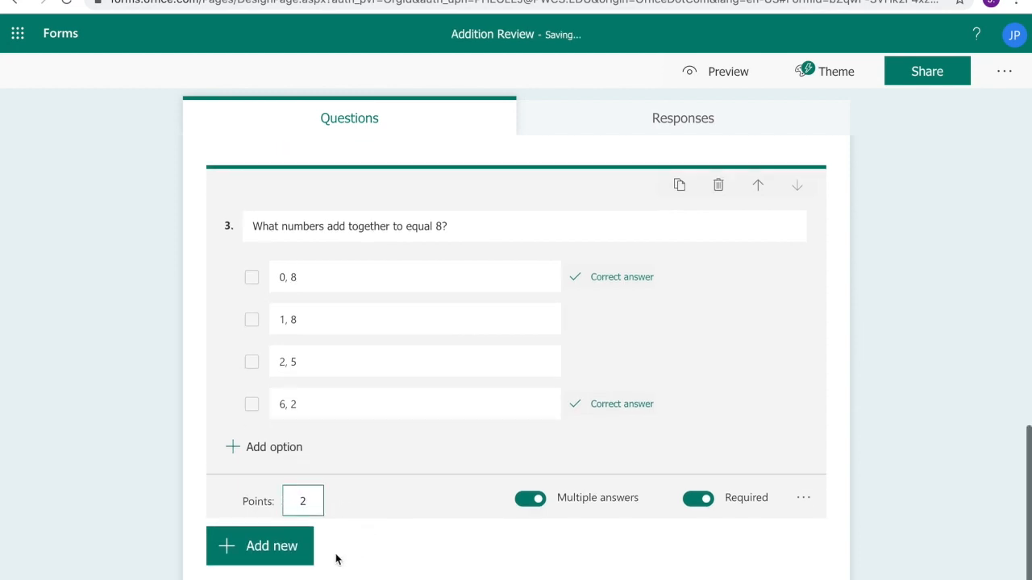
click(278, 561)
click(419, 553)
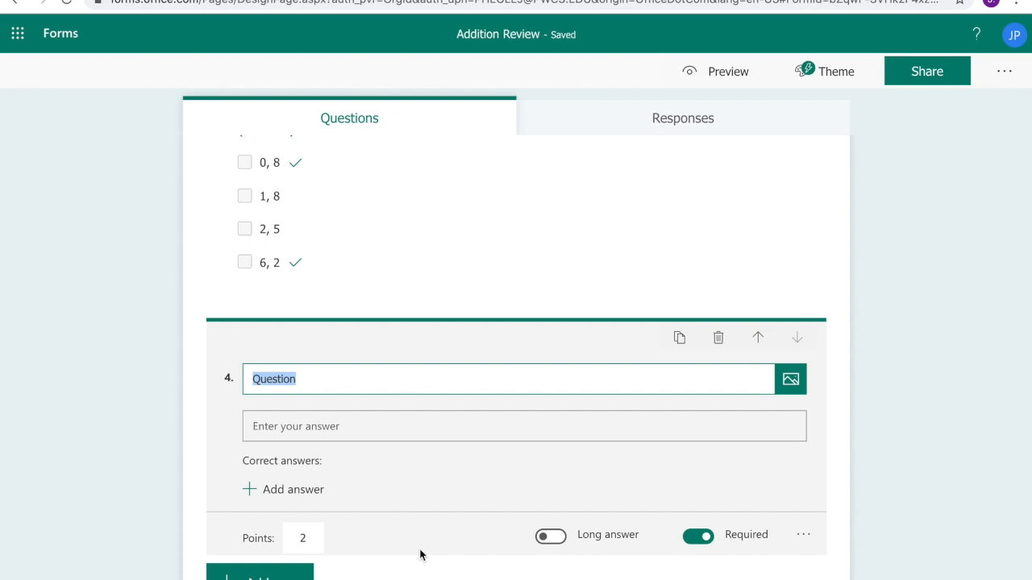
text(W)
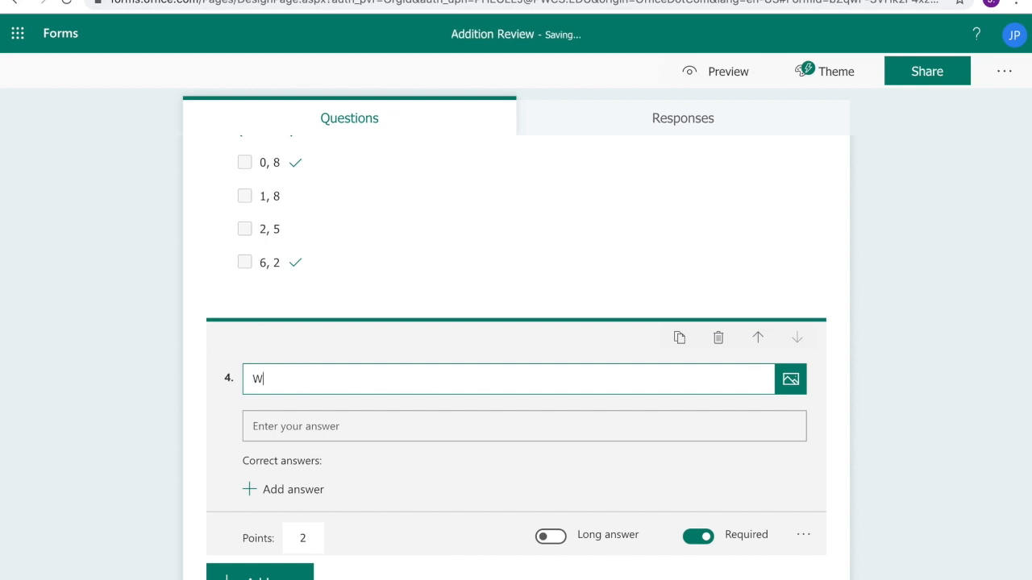
text(hen addi)
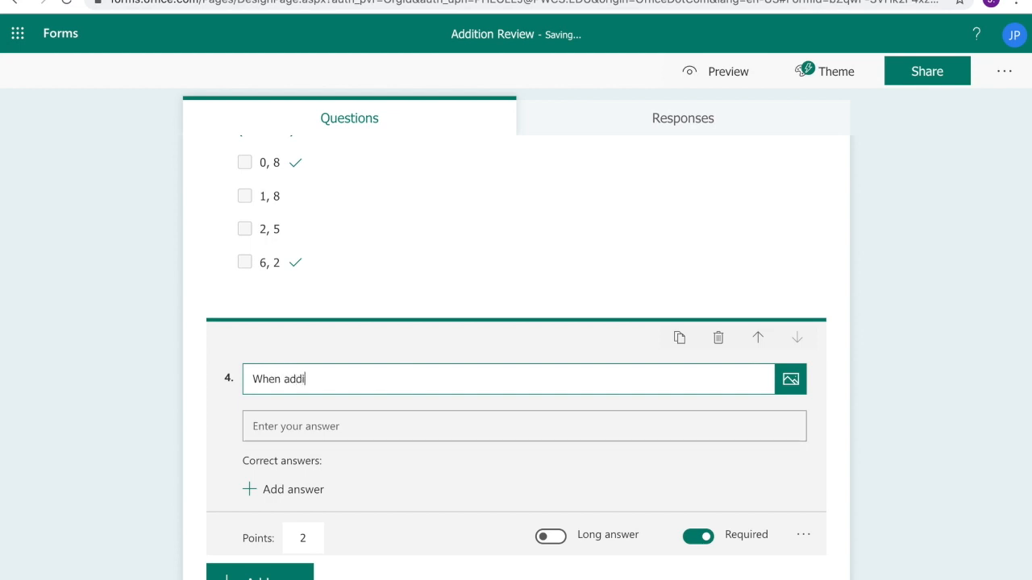
text(ng 3 )
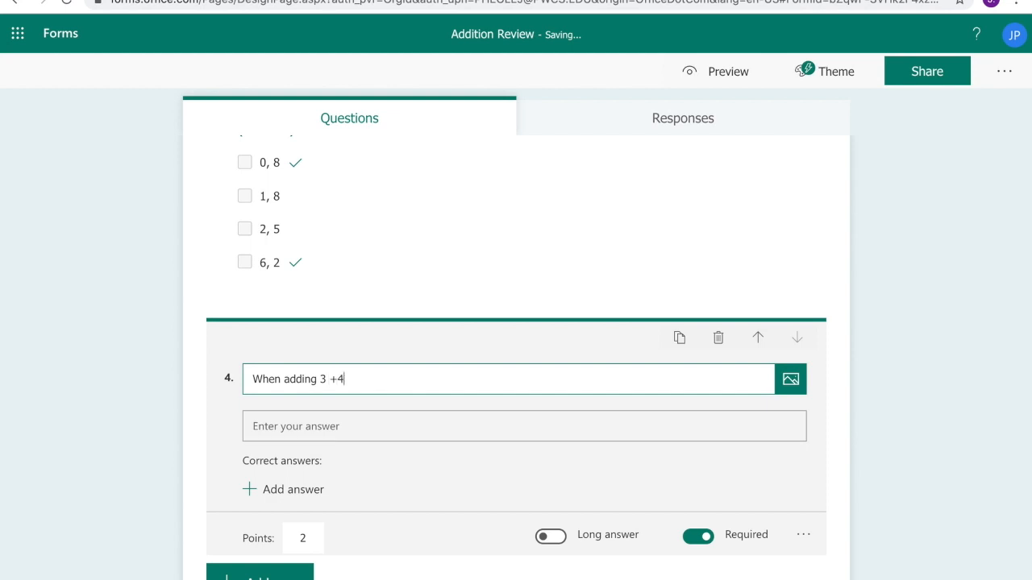
text(+ 4 you)
- Reword the text of question 4 to "3 + 4 = ?"
drag(316, 379, 232, 377)
key(BackSpace)
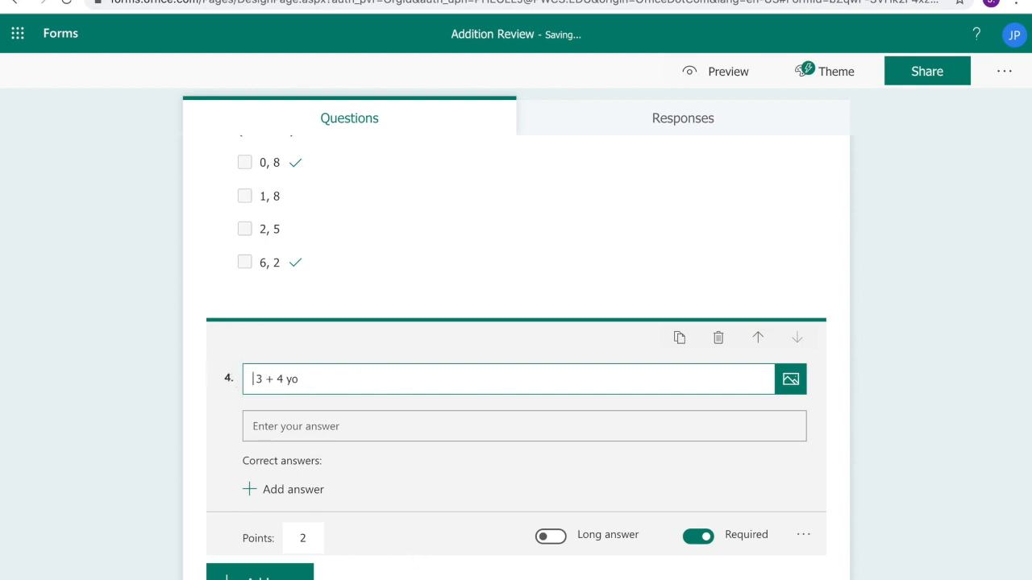
key(BackSpace)
click(301, 376)
key(BackSpace)
key(BackSpace)
text(= ?)
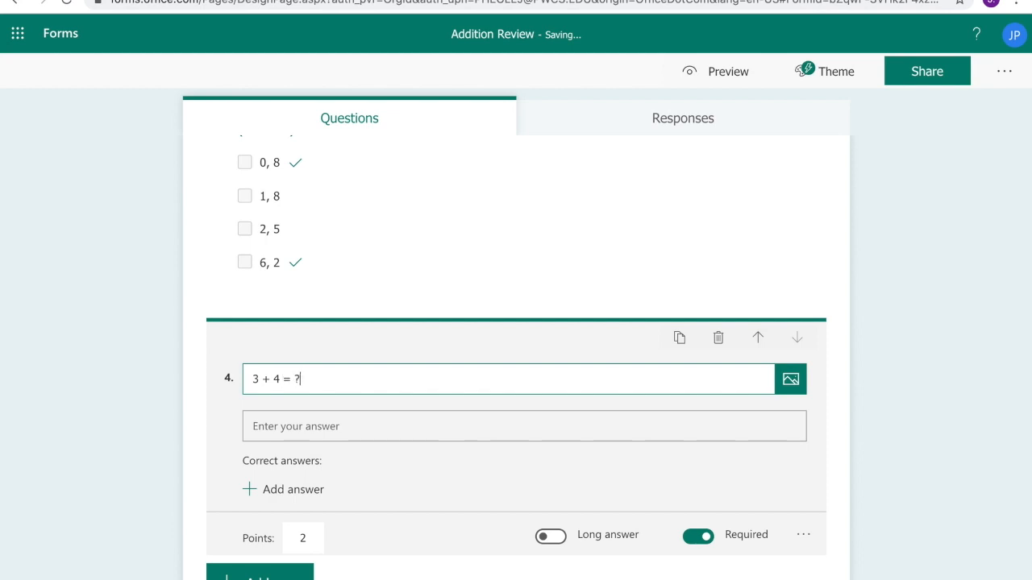
- Add "seven" and "7" as the correct answers for question 4
click(293, 491)
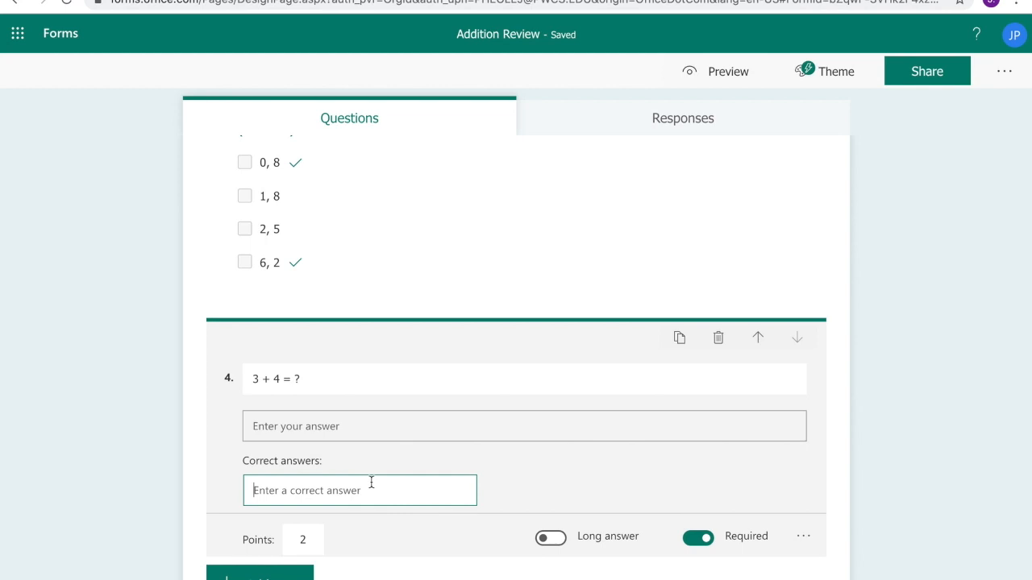
text(seven)
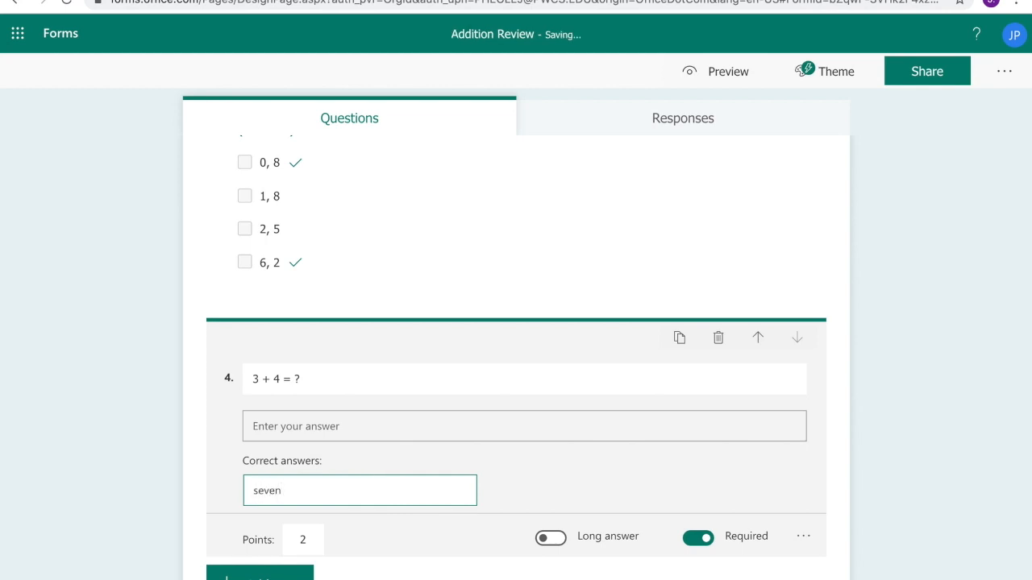
click(489, 496)
click(405, 491)
text(7)
key(Return)
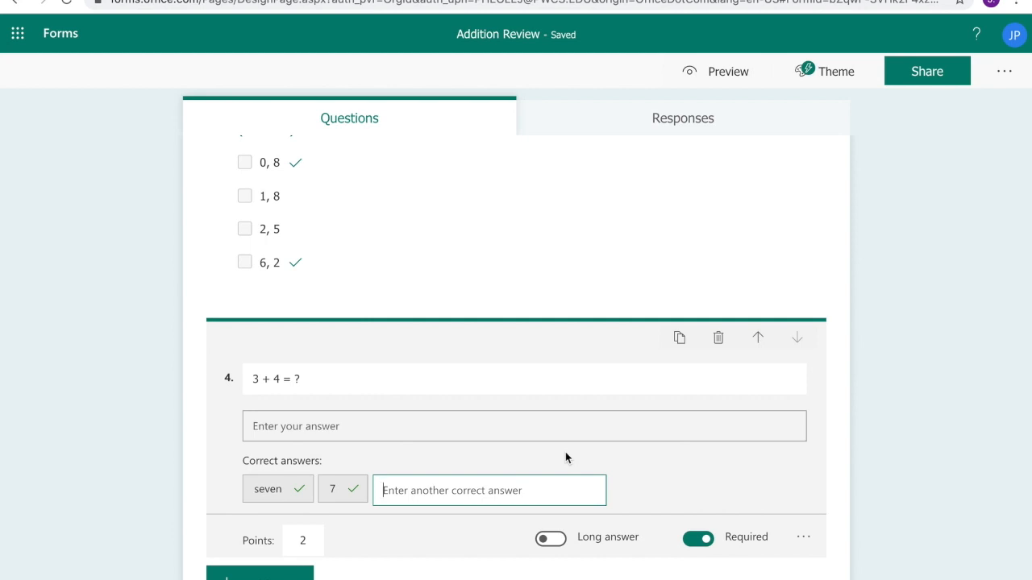
click(875, 405)
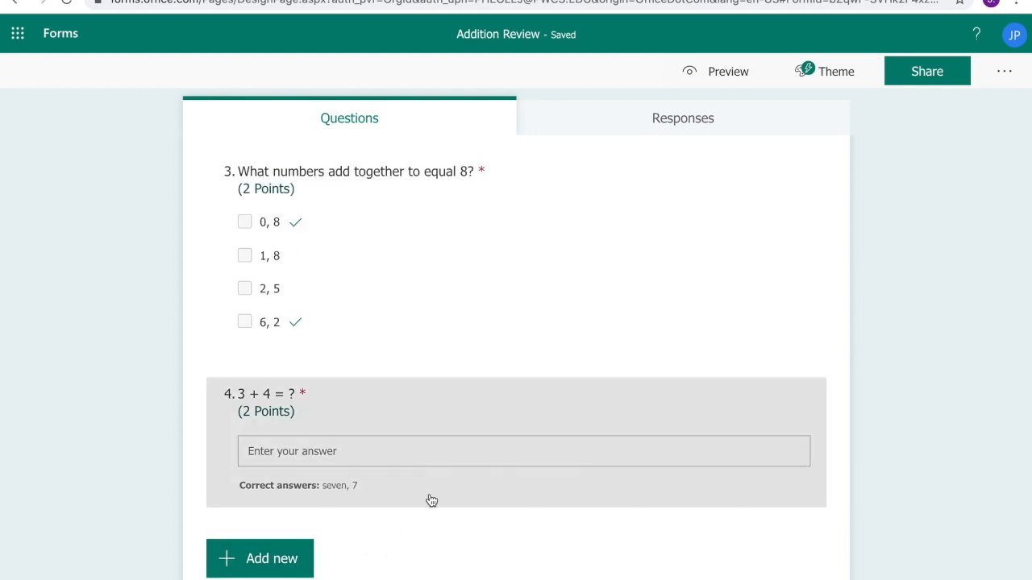
- Add a Text question as question 5 and open the image search for its media
click(272, 559)
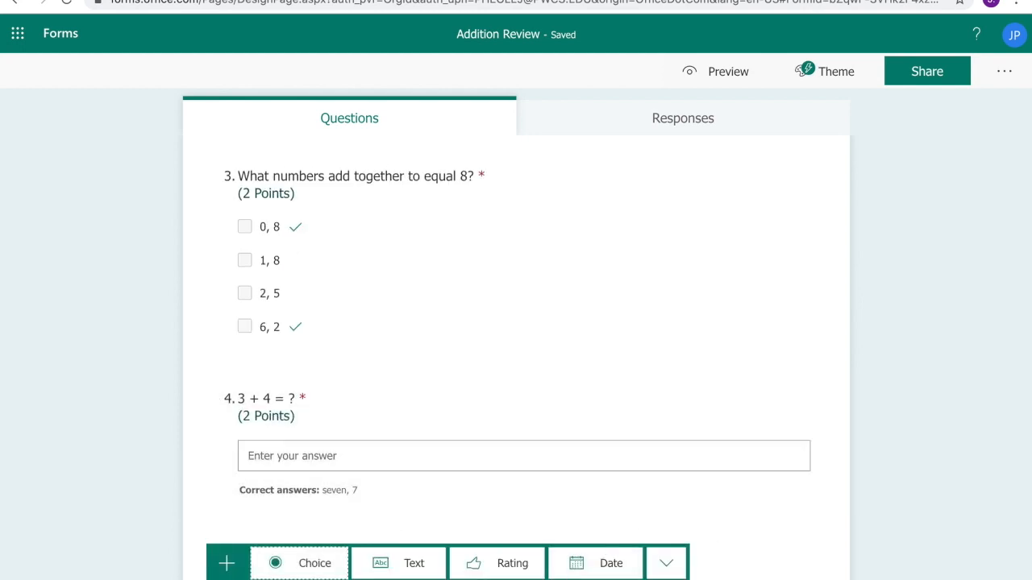
click(403, 567)
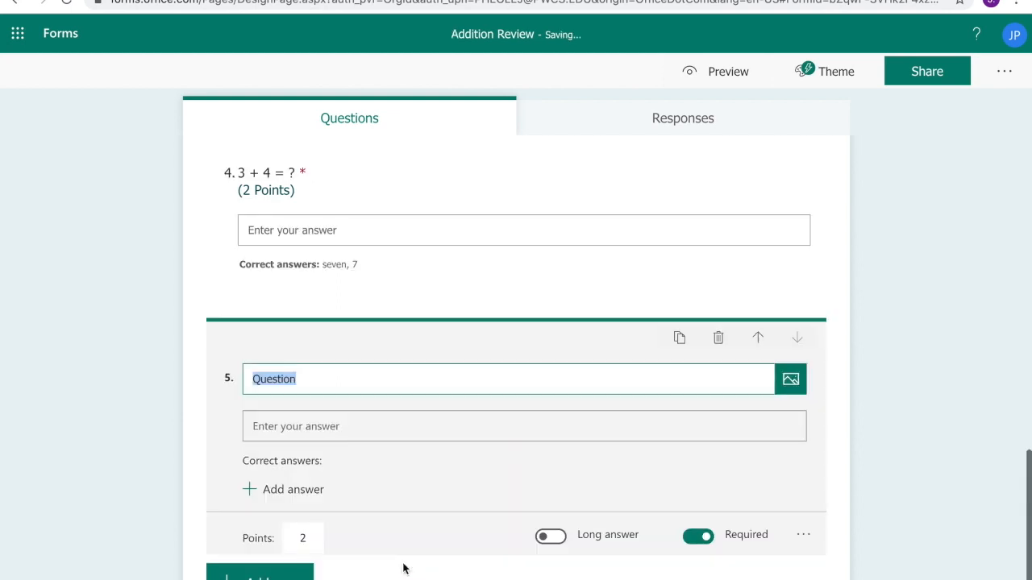
click(790, 379)
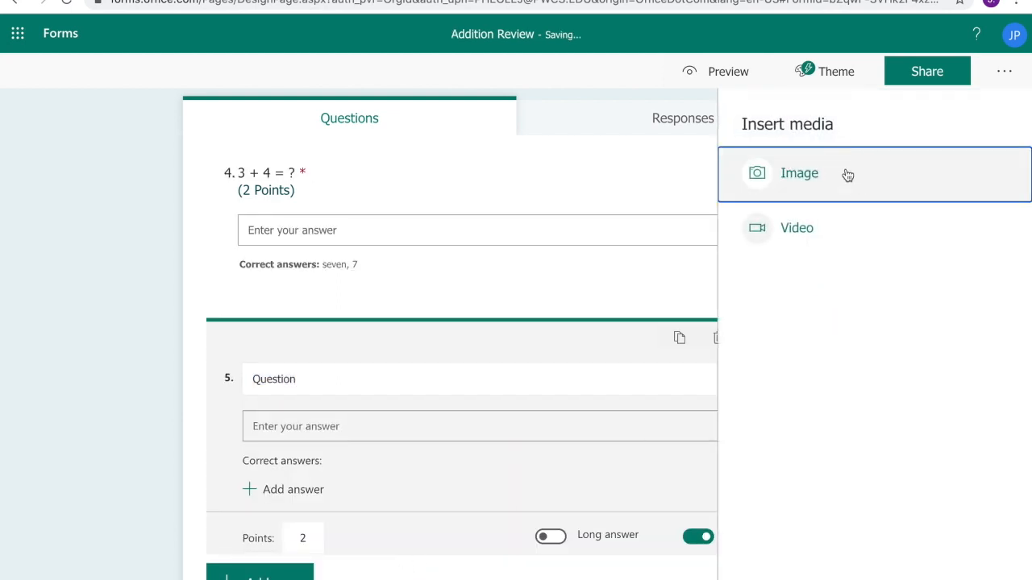
click(845, 175)
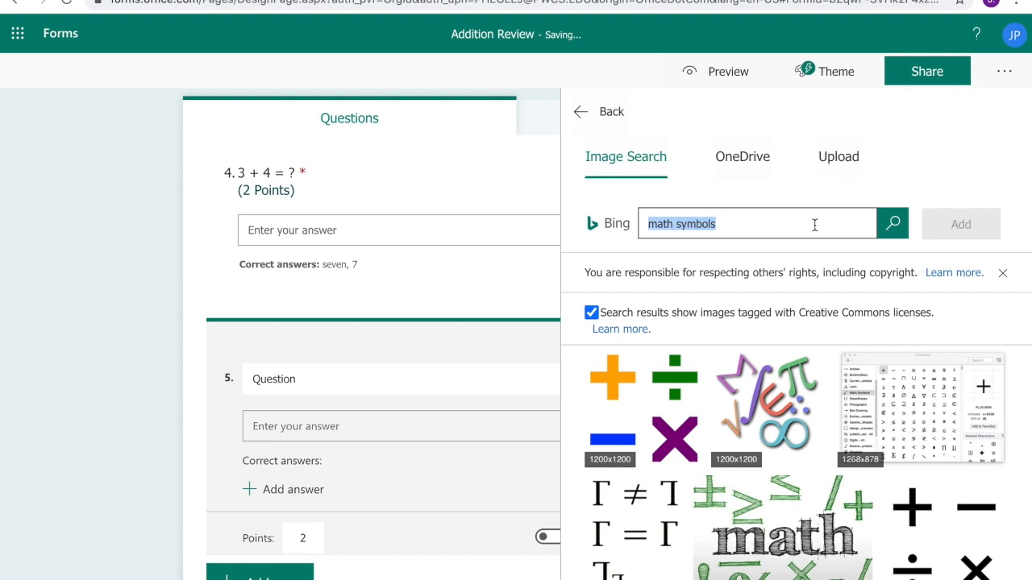
- Search the web images for "ocean floor" and look through the pictures for a suitable one
text(ocean floor)
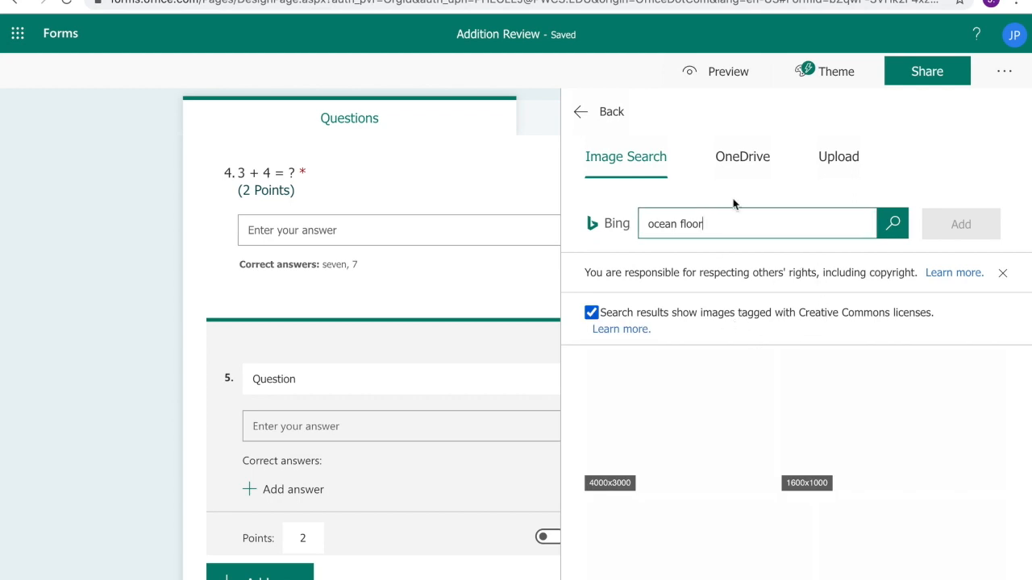
scroll(735, 441, down, 5)
scroll(734, 441, down, 5)
scroll(735, 441, down, 5)
scroll(734, 441, down, 2)
scroll(734, 441, down, 5)
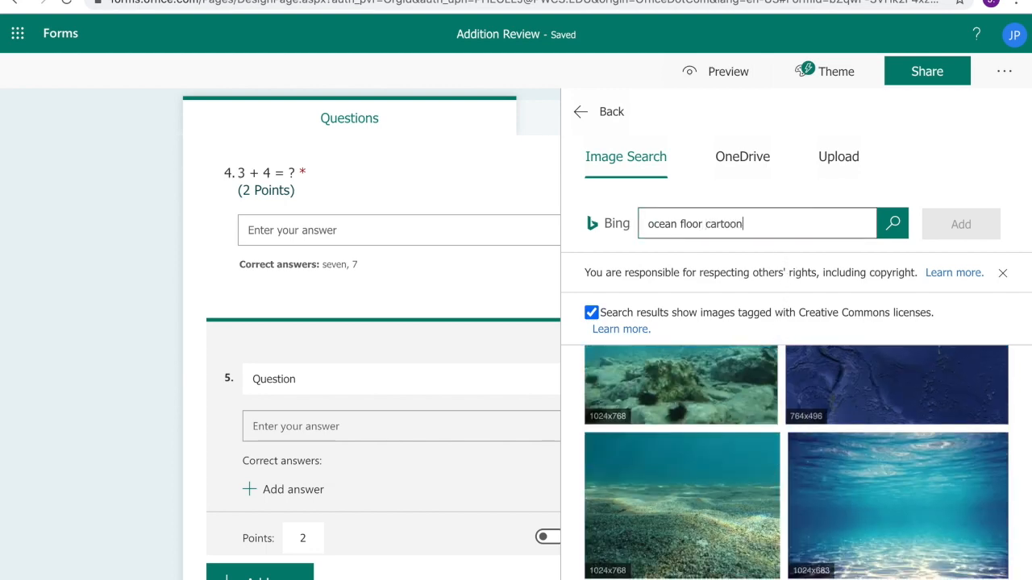
- Refine the image search to "ocean floor cartoon" and look through the pictures for a suitable one
key(Return)
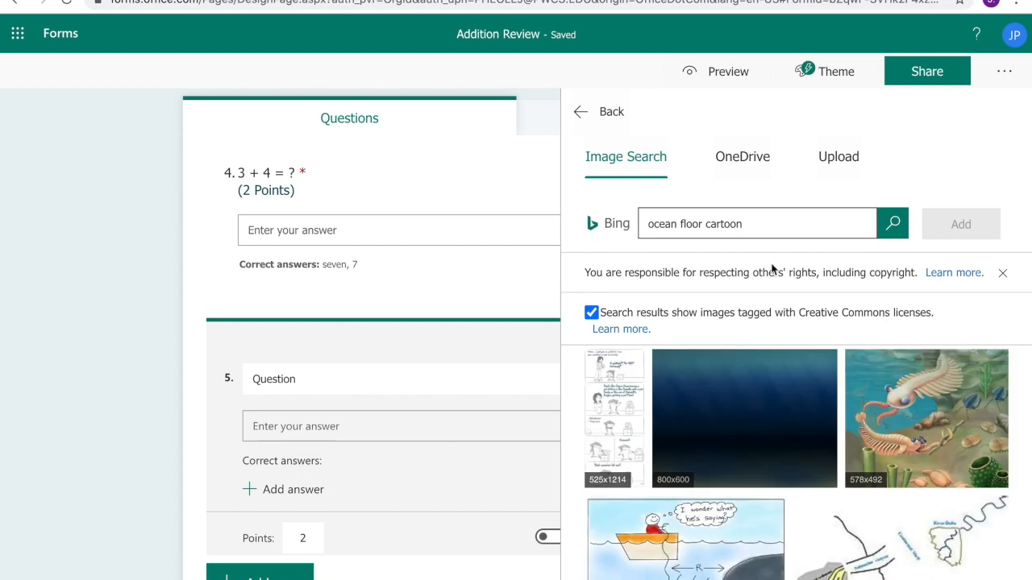
scroll(767, 410, down, 5)
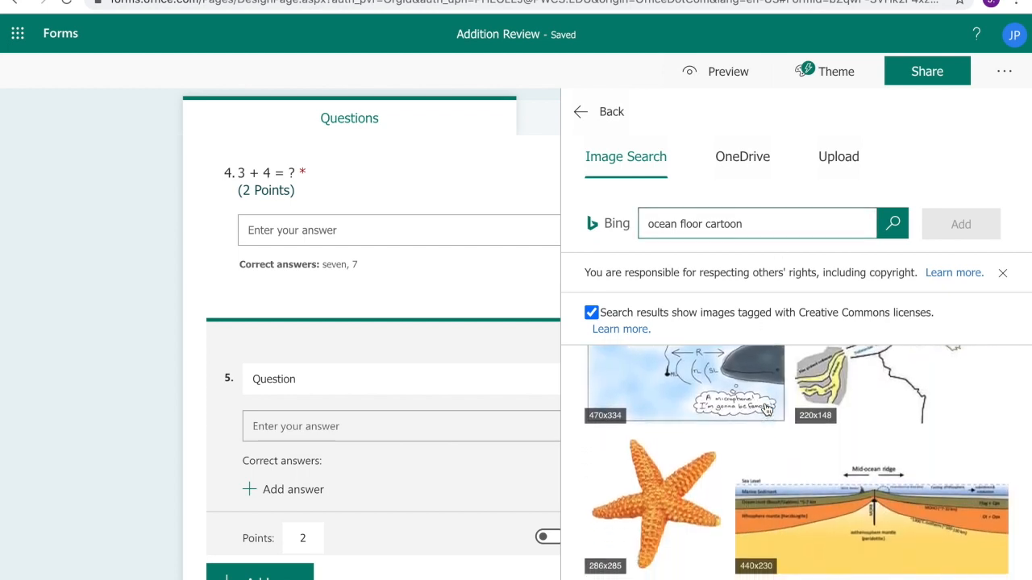
scroll(767, 410, down, 6)
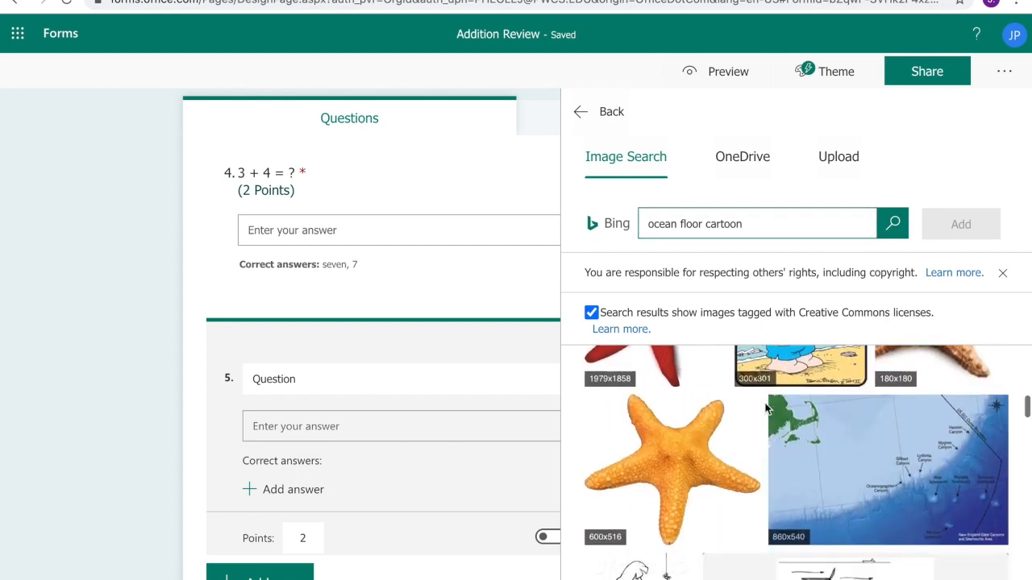
scroll(767, 410, down, 3)
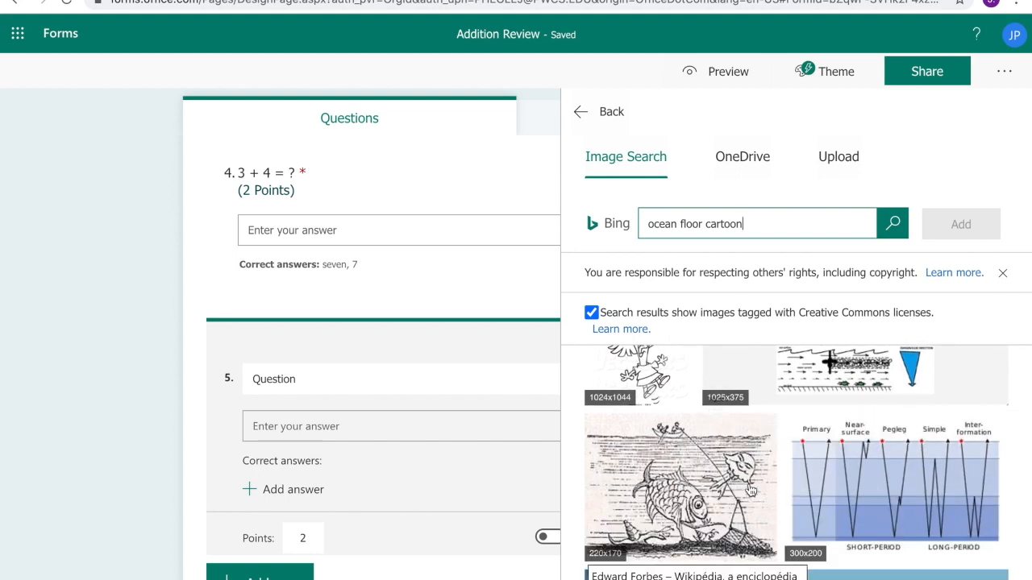
scroll(750, 490, down, 6)
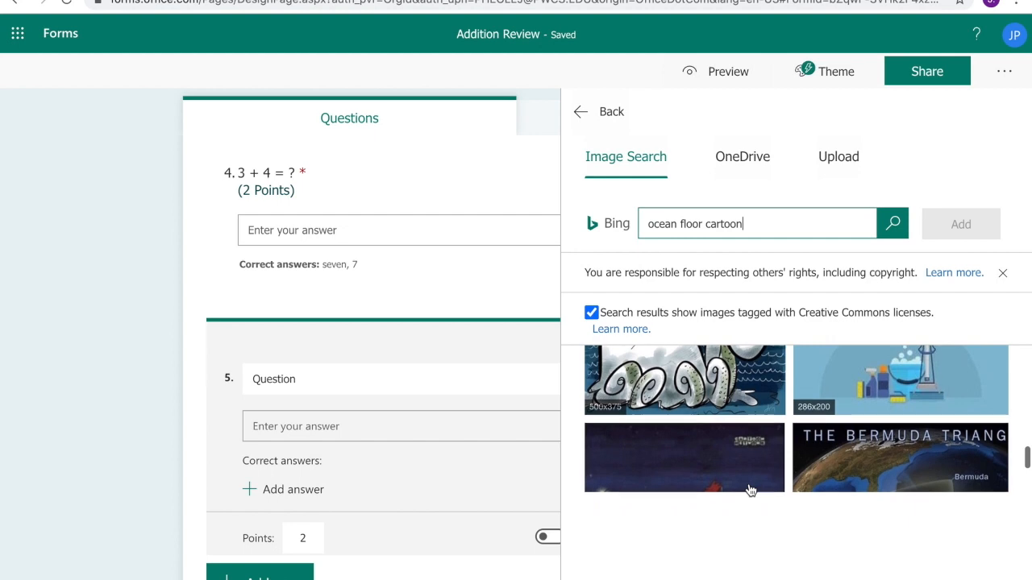
scroll(724, 489, down, 1)
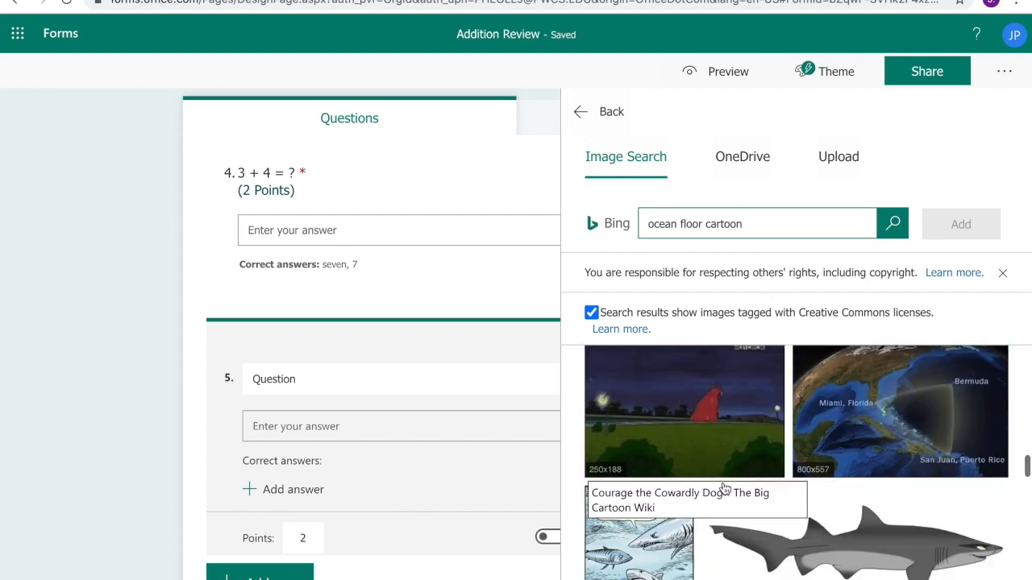
scroll(724, 489, down, 2)
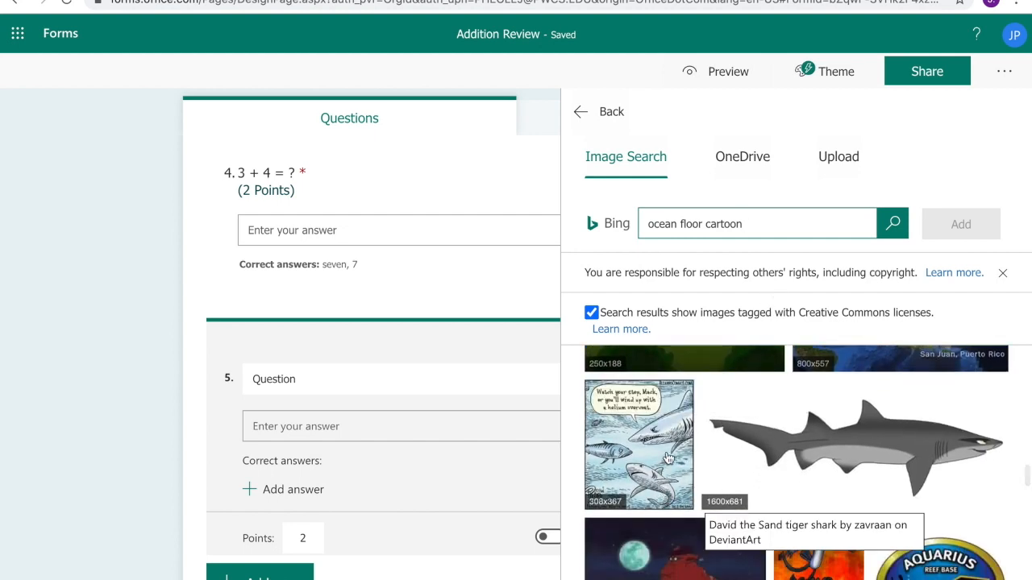
scroll(668, 458, down, 5)
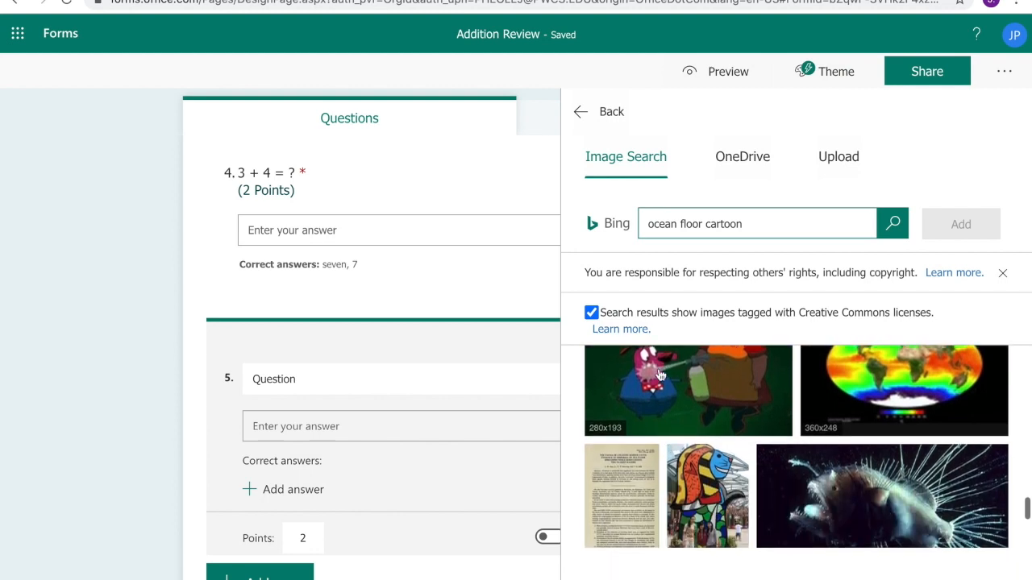
- Change the image search to "ocean floor clipart" and look through the pictures for a suitable one
double_click(726, 224)
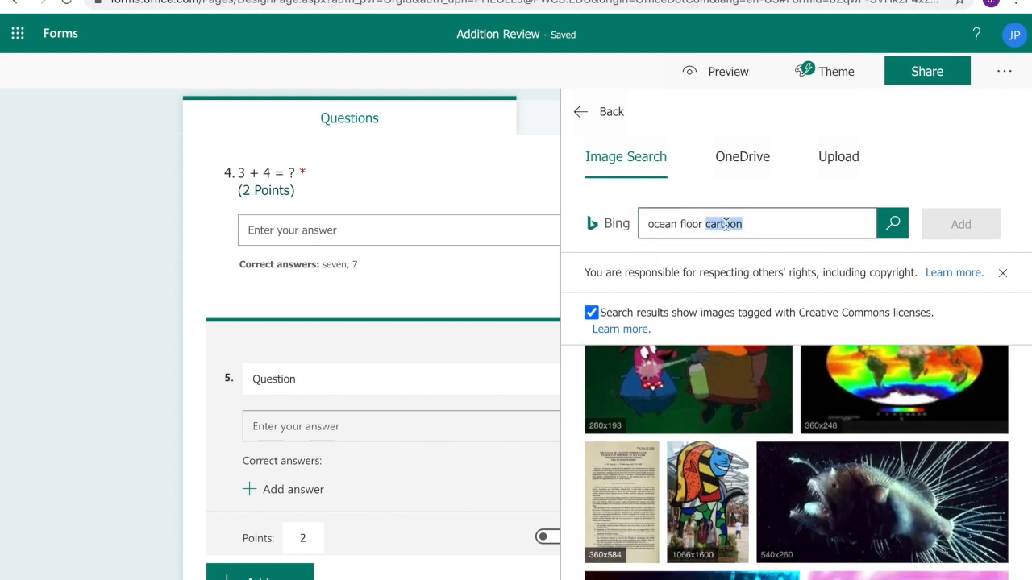
text(clipart)
key(Return)
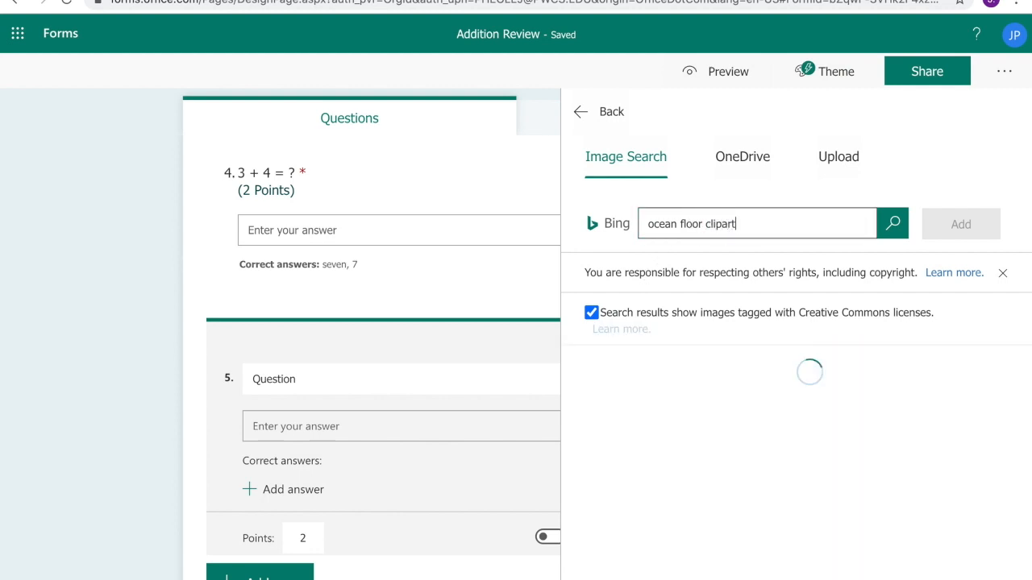
scroll(677, 402, down, 3)
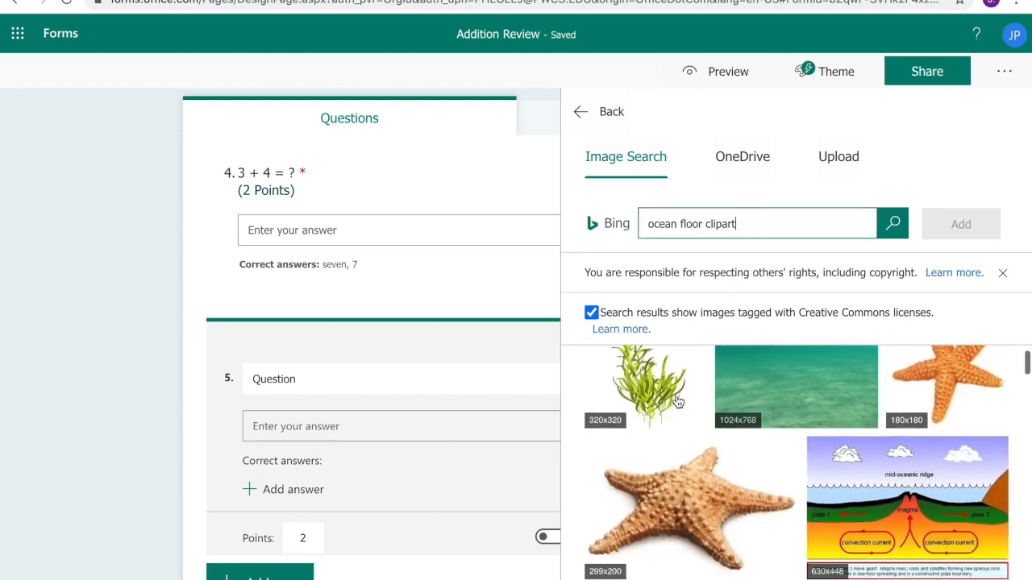
scroll(677, 402, down, 5)
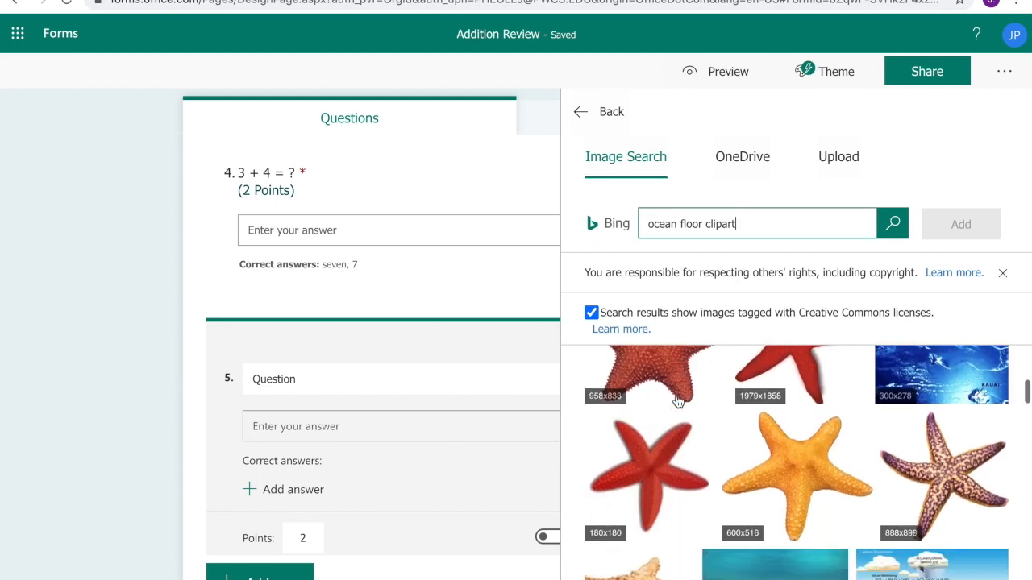
scroll(677, 401, down, 1)
- Search the images for "forest clipart" and insert the cartoon forest with rocks and a stream into question 5
double_click(667, 227)
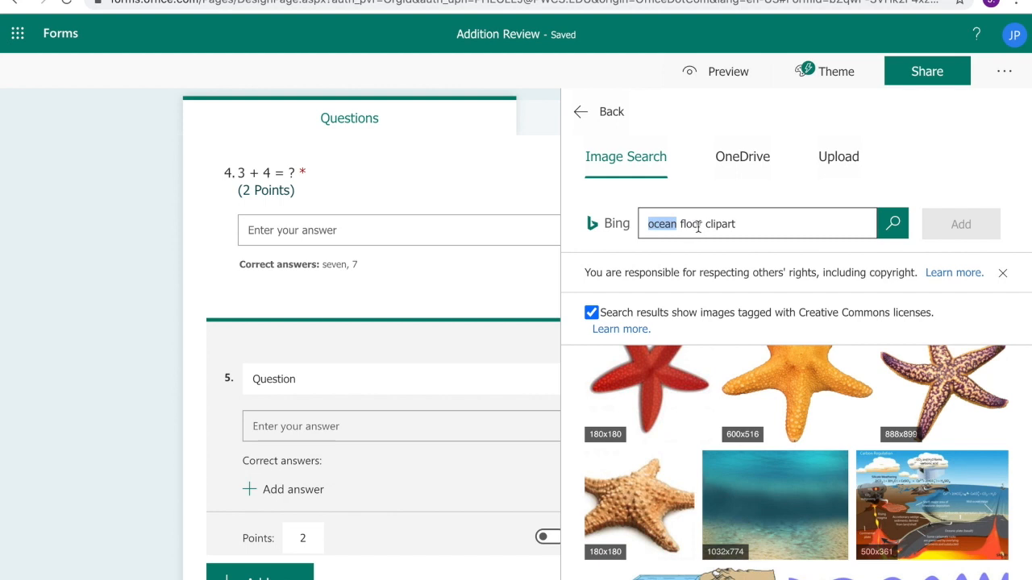
drag(702, 226, 605, 225)
text(forest)
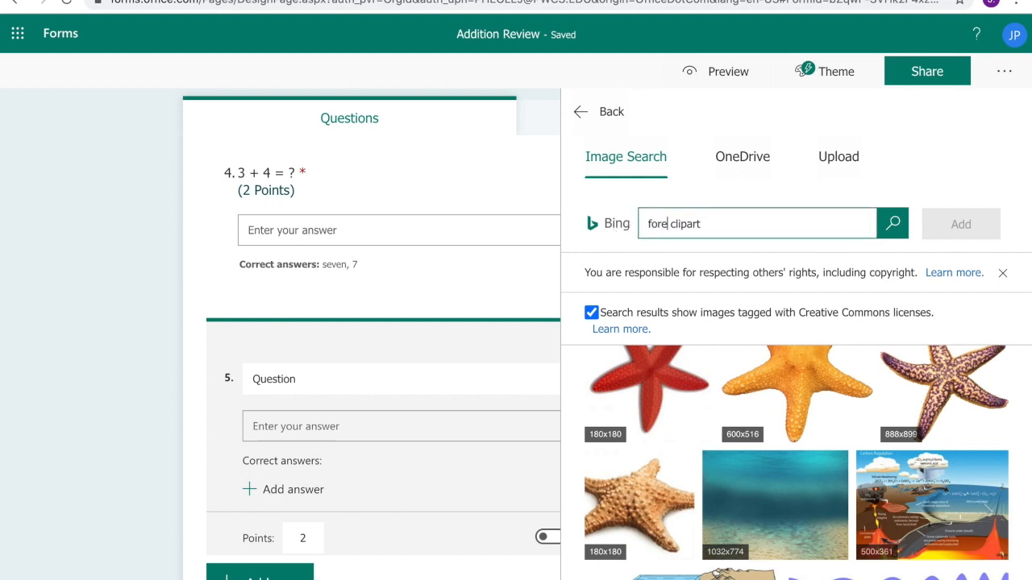
key(Return)
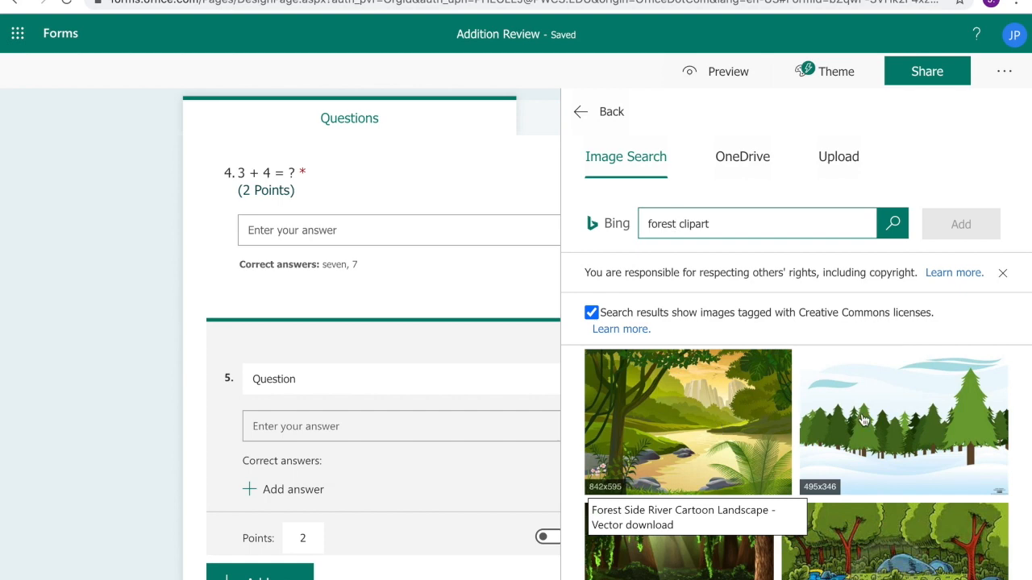
click(824, 568)
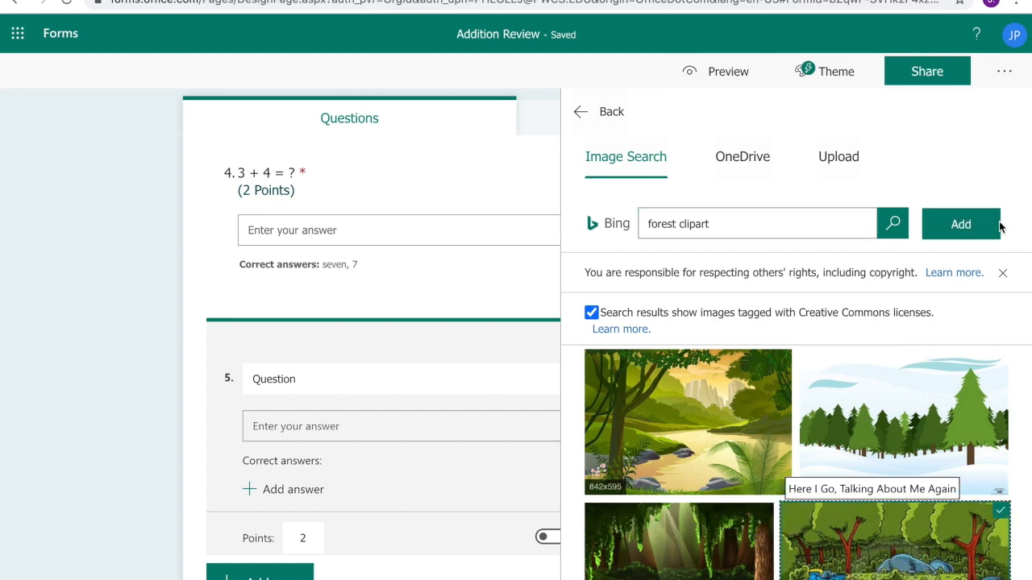
click(929, 233)
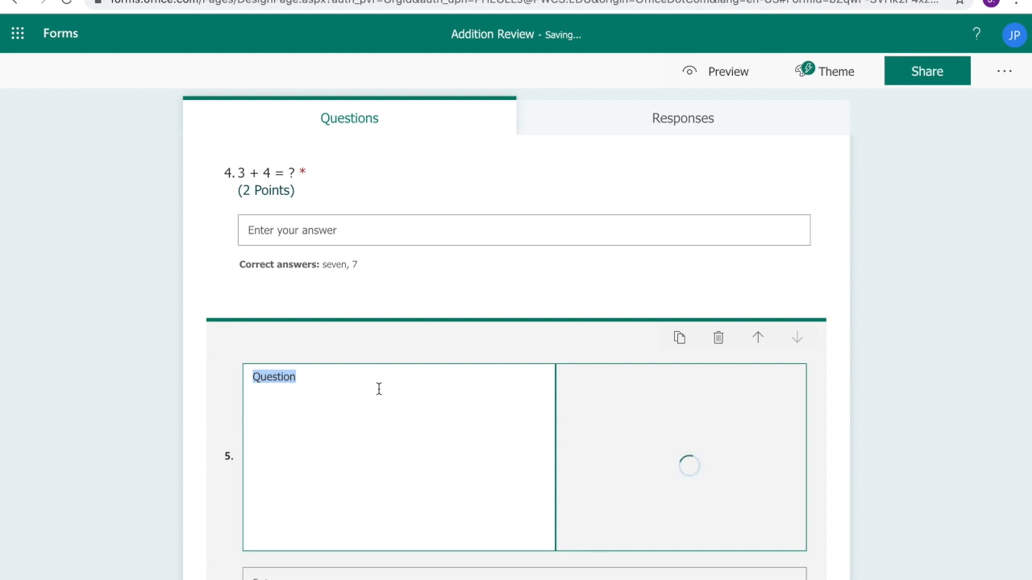
- Word question 5 as "Name an abiotic feature in the picture." and set its image's alternative text to "Forest with rocks, trees, and stream"
text(W)
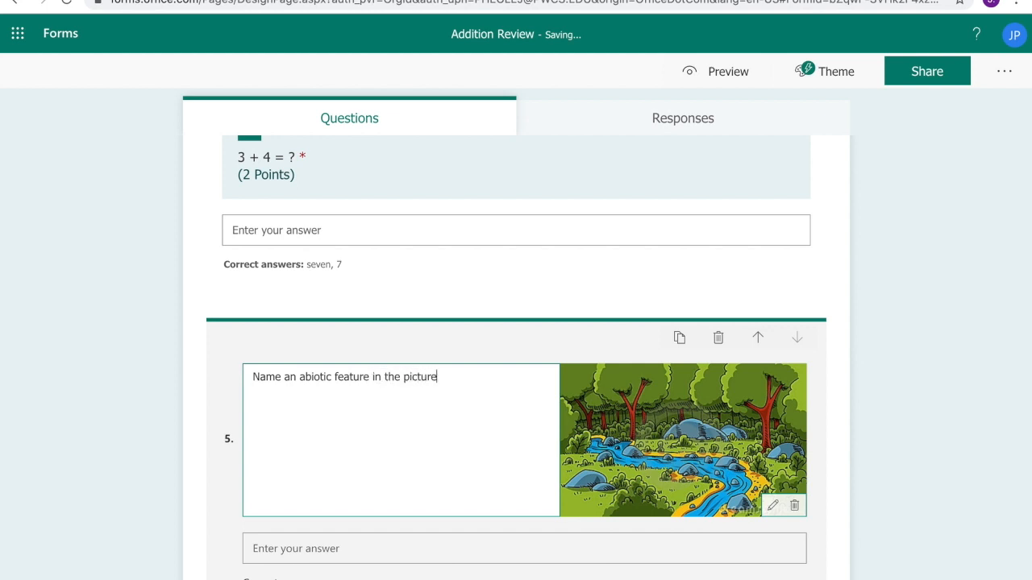
click(776, 507)
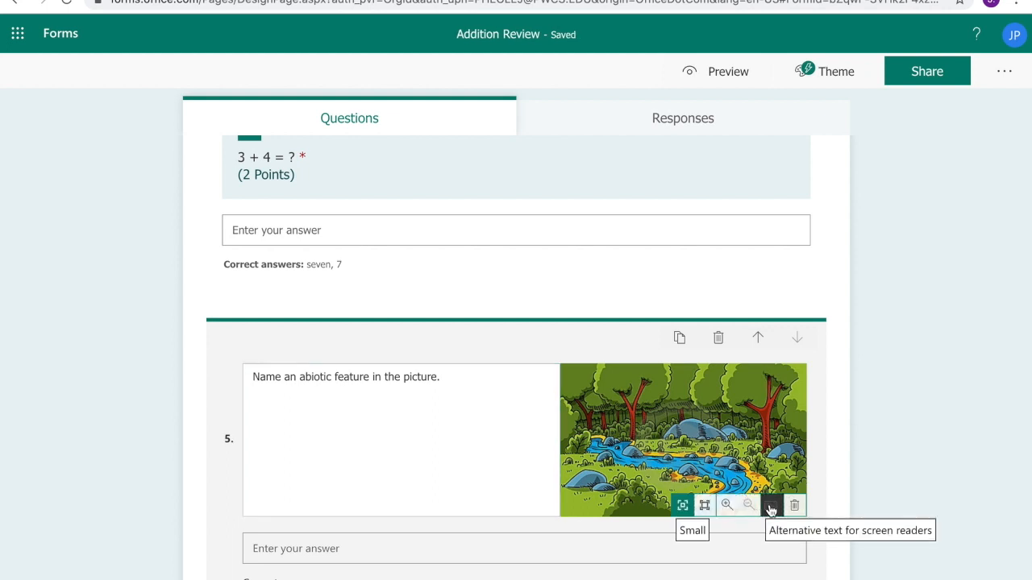
click(771, 506)
click(747, 506)
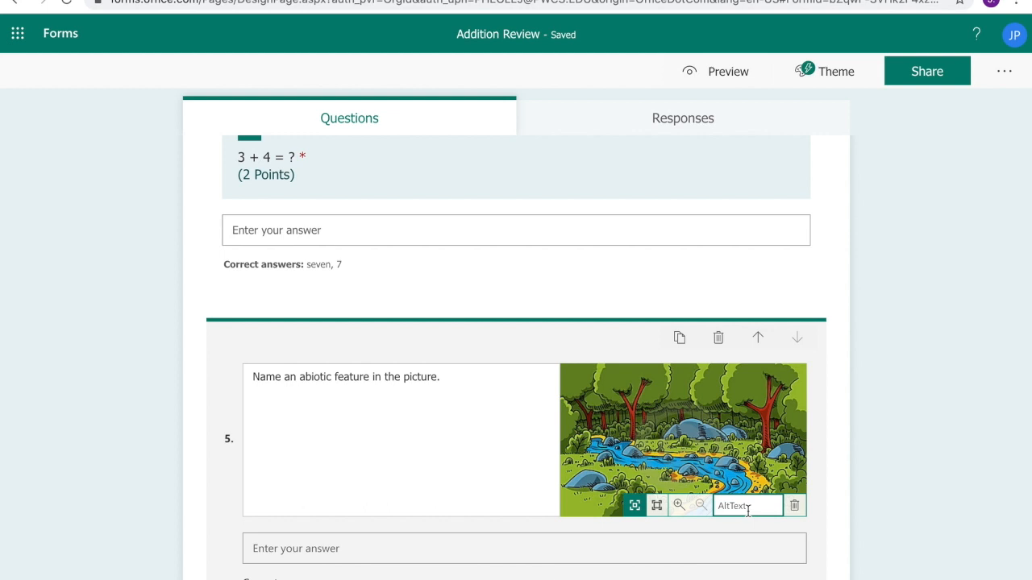
text(Forest)
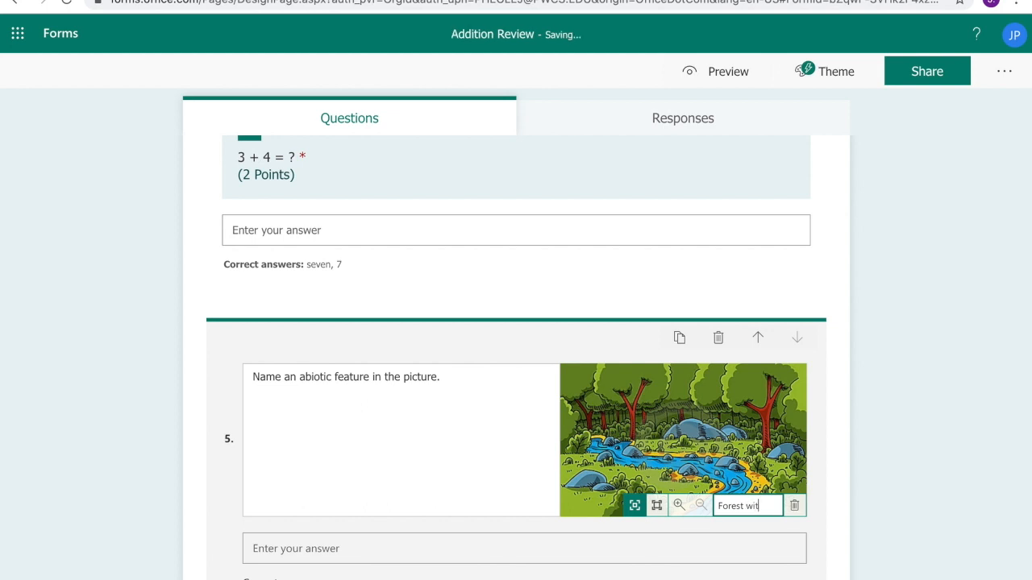
text(with rocks, trees, and stream)
click(521, 544)
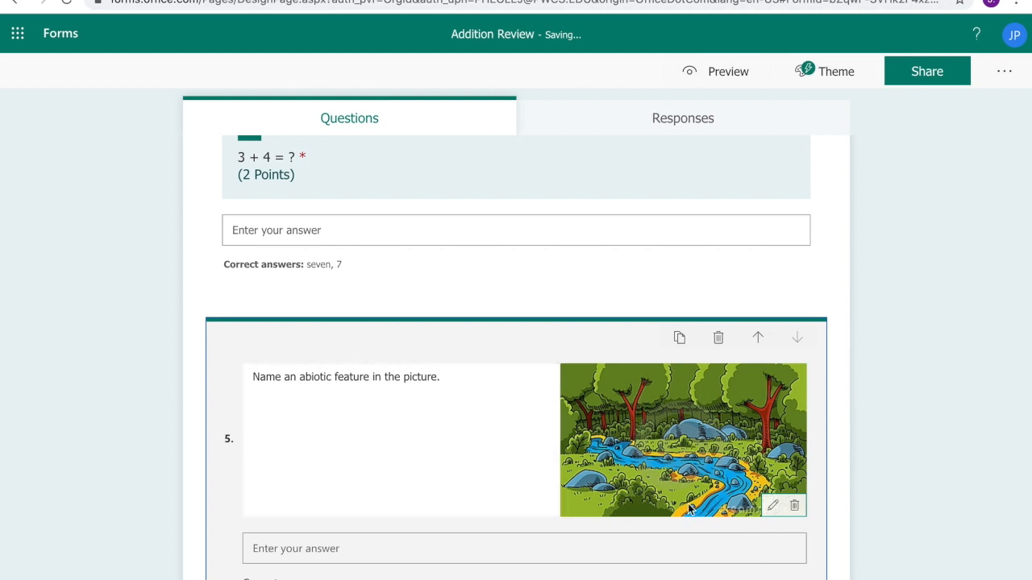
- Add "rock", "stream", "water", "dirt" and "air" as the correct answers of question 5
scroll(645, 524, down, 1)
click(295, 570)
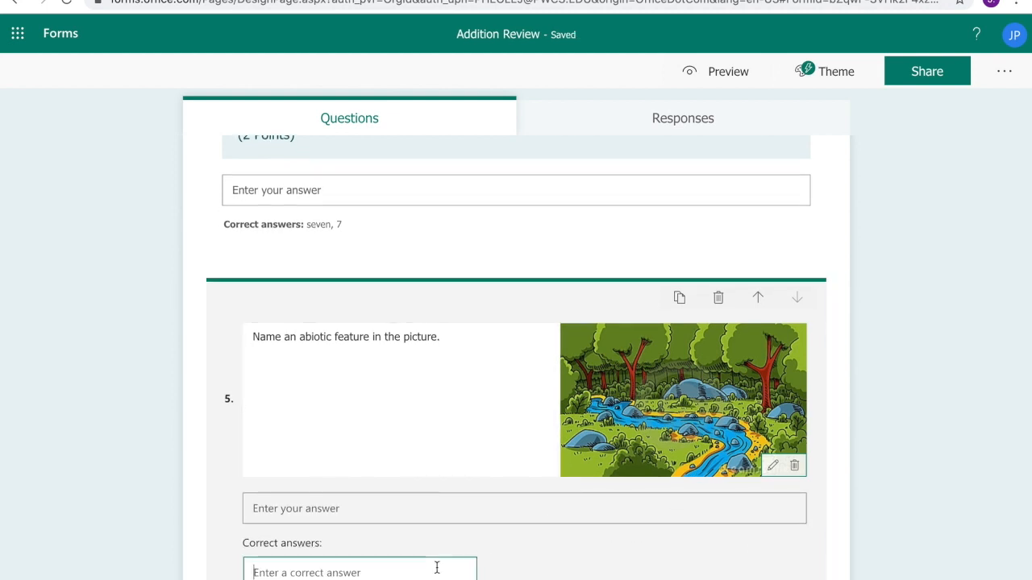
text(rock)
key(Return)
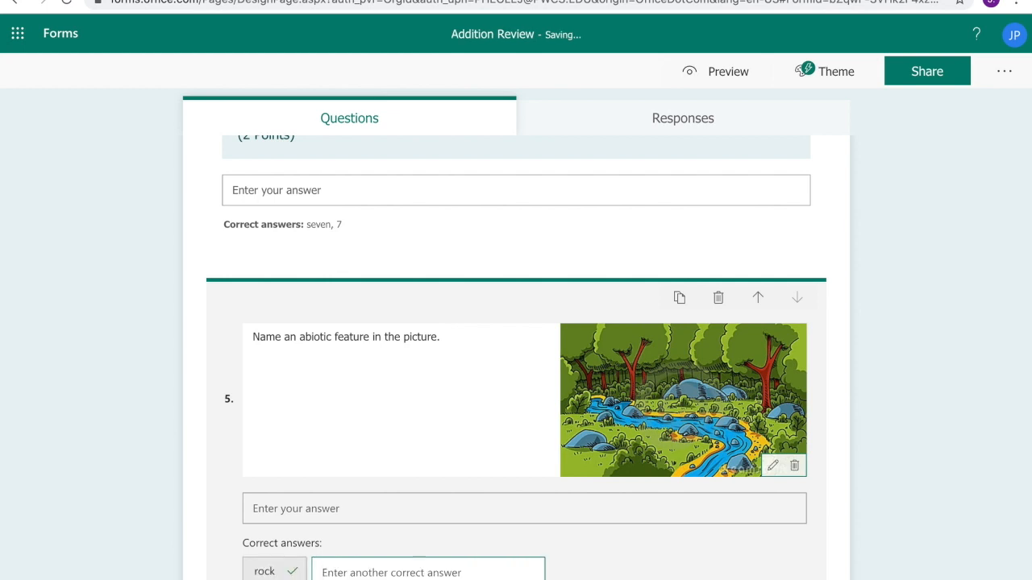
text(stream)
key(Return)
text(w)
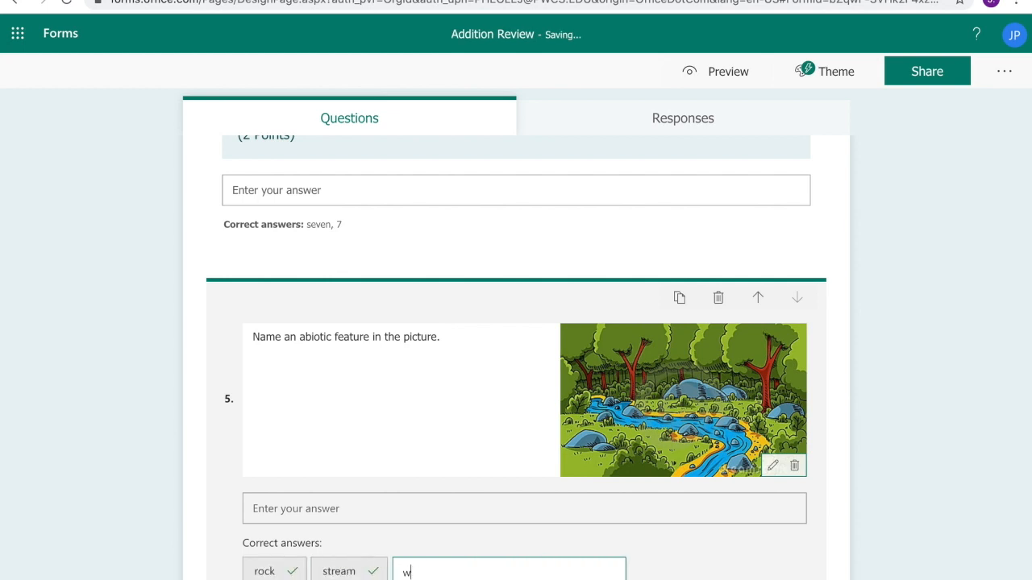
text(ater)
key(Return)
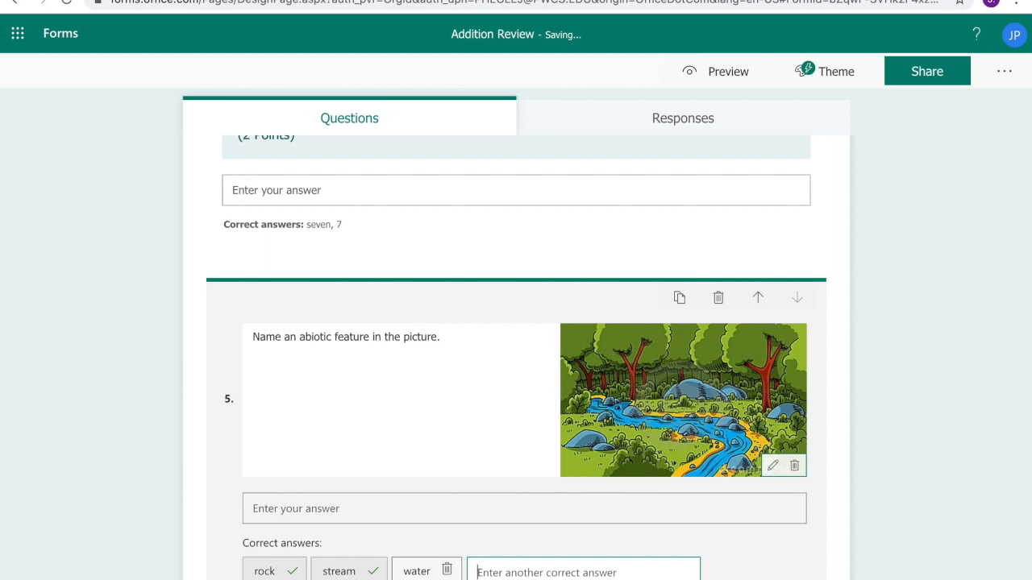
text(dirt)
key(Return)
text(air)
key(Return)
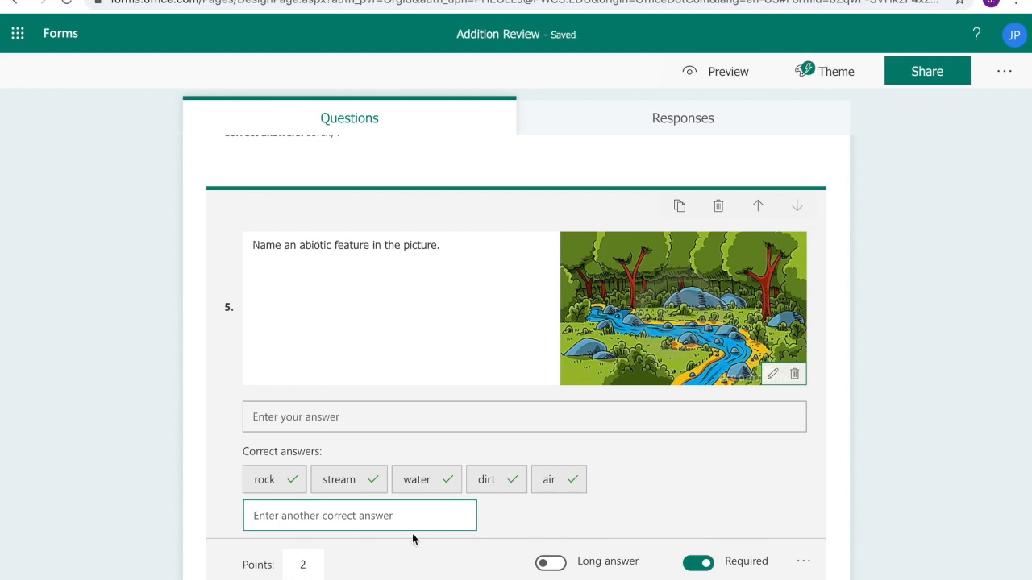
- Set the points of question 5 to 1
click(312, 563)
text(1)
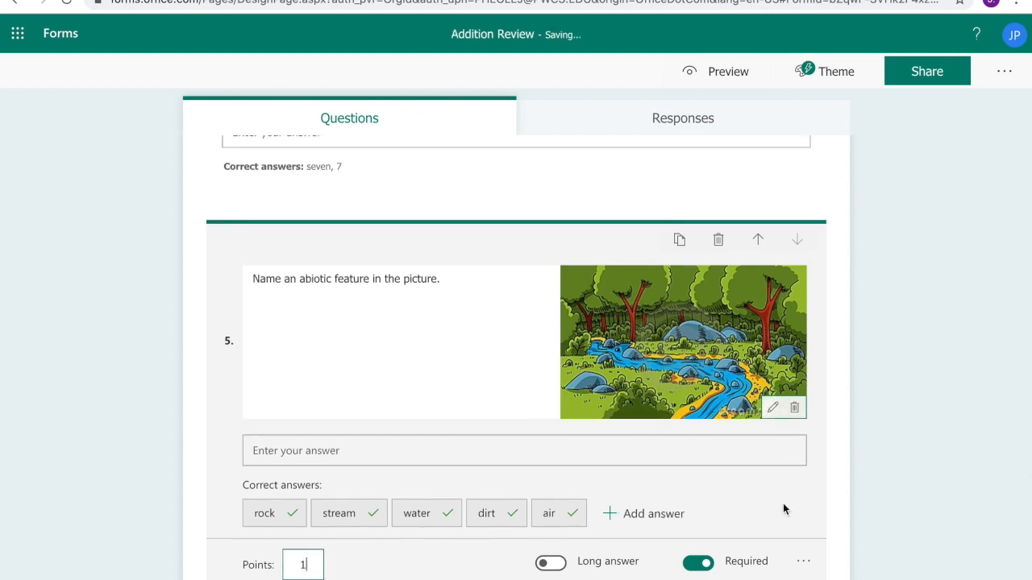
click(822, 488)
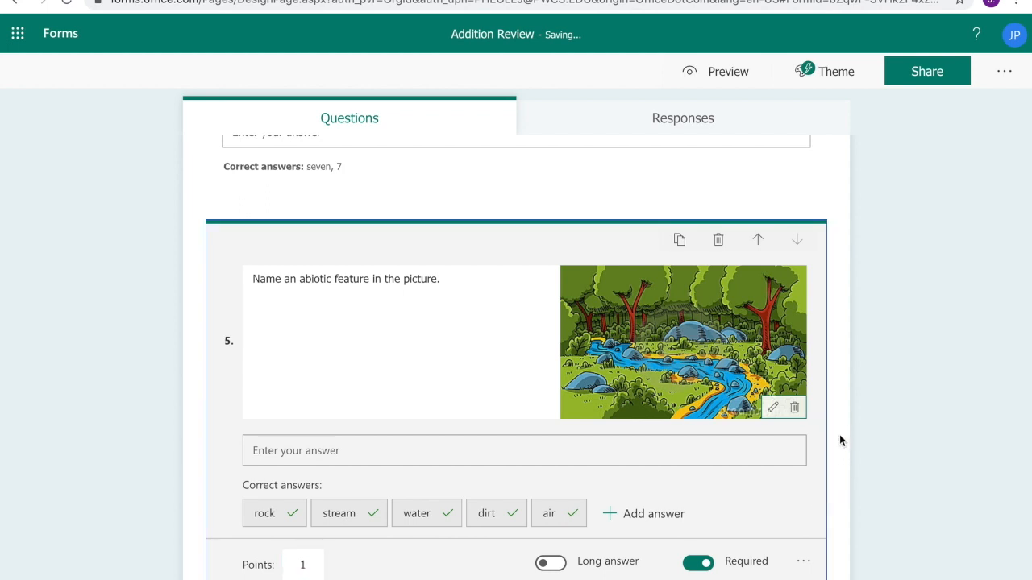
- Look through the theme ideas and apply the plain dark blue theme to the quiz
click(819, 73)
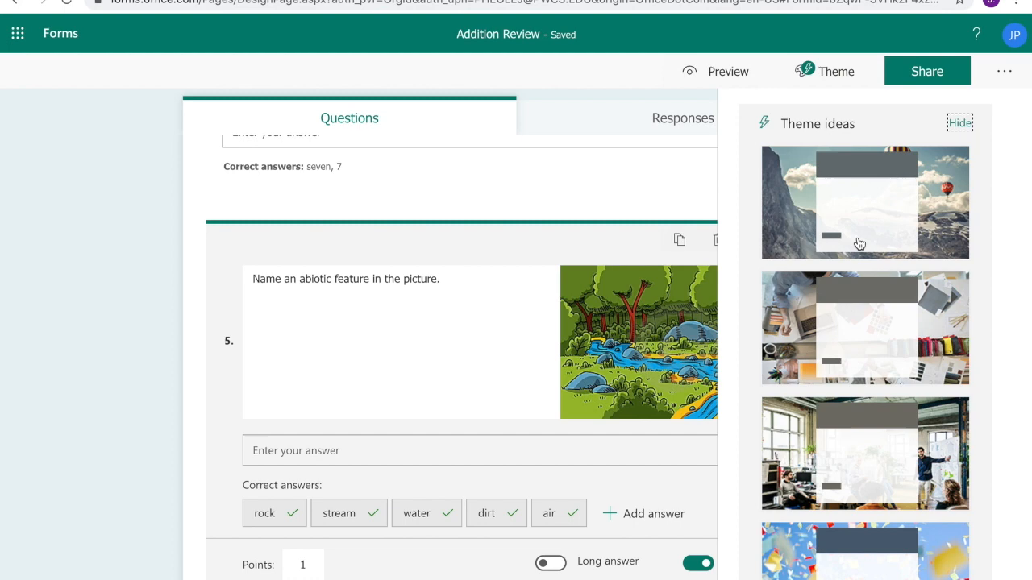
scroll(859, 245, down, 2)
scroll(859, 244, down, 5)
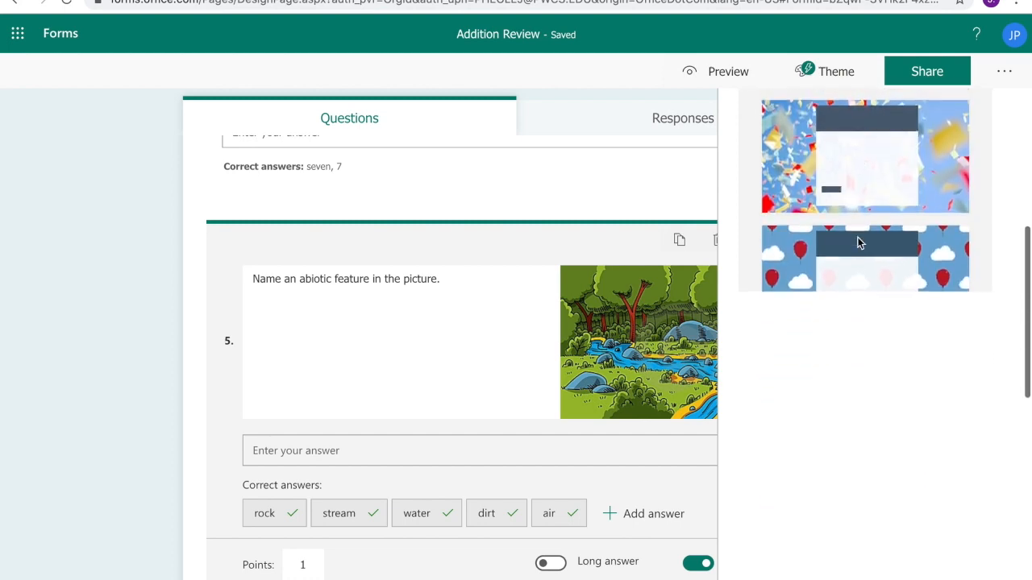
scroll(860, 244, down, 6)
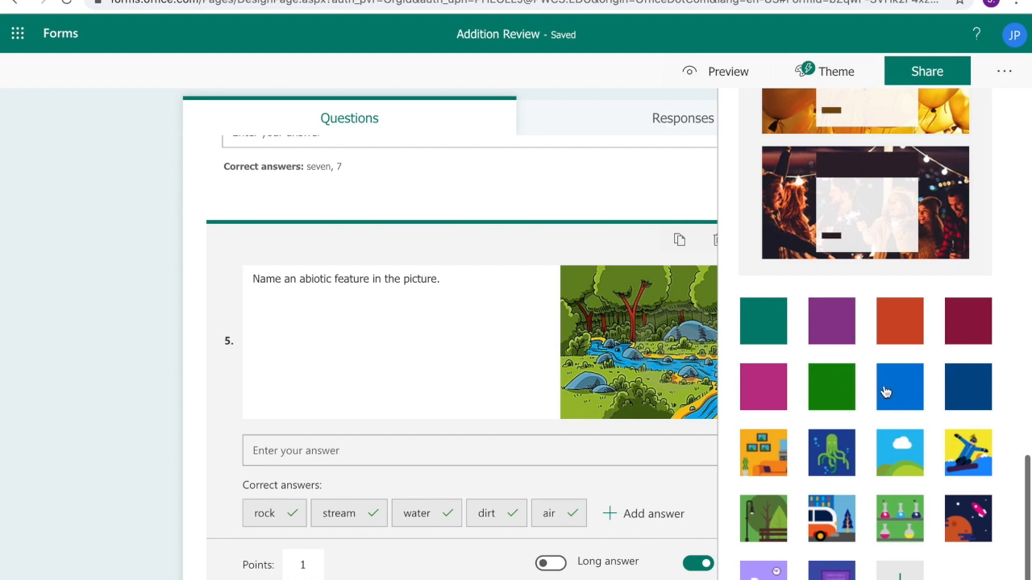
click(959, 380)
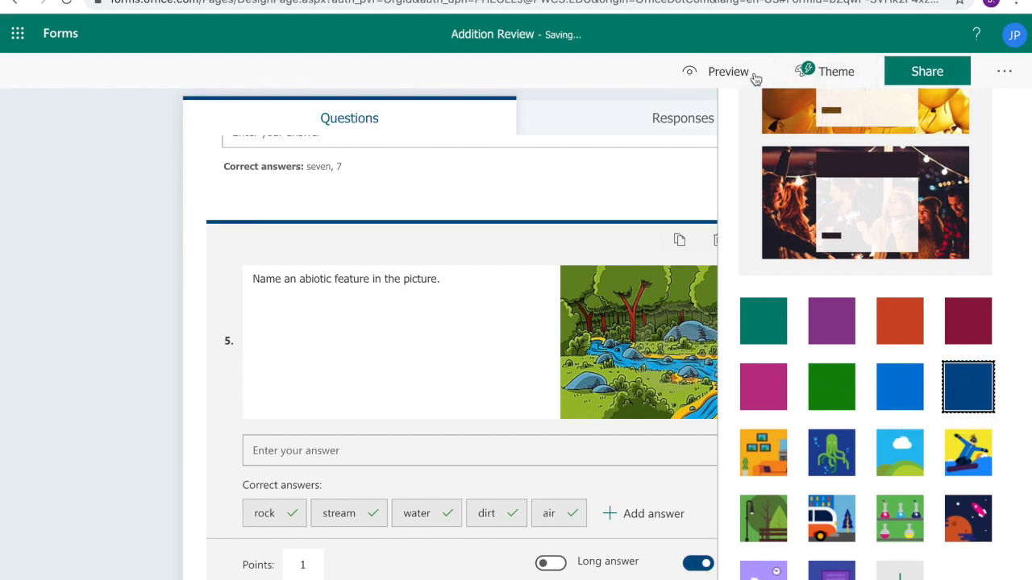
- Preview the quiz in the computer layout and look through its questions down to question 5
click(724, 69)
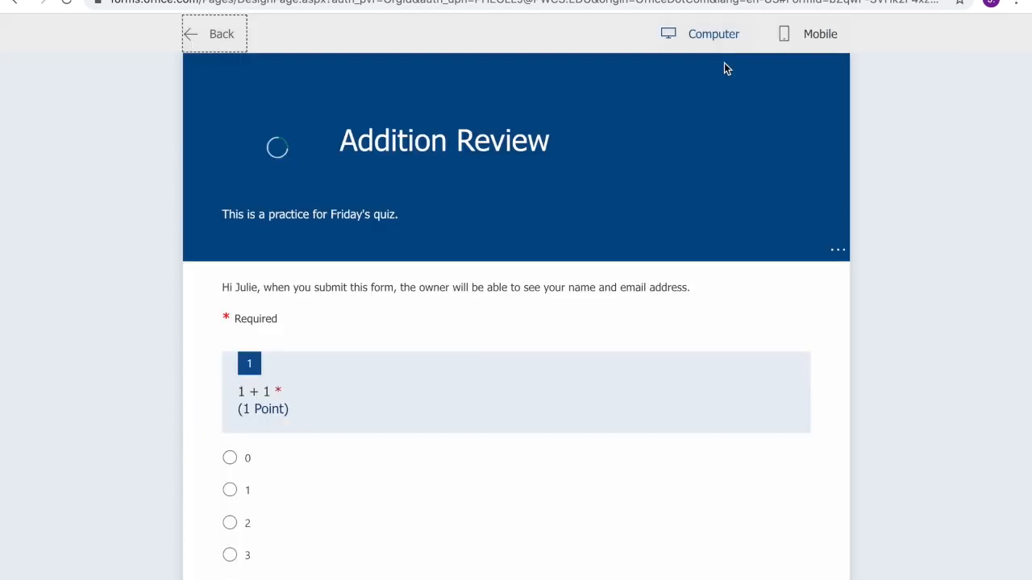
scroll(596, 326, down, 1)
scroll(597, 326, down, 5)
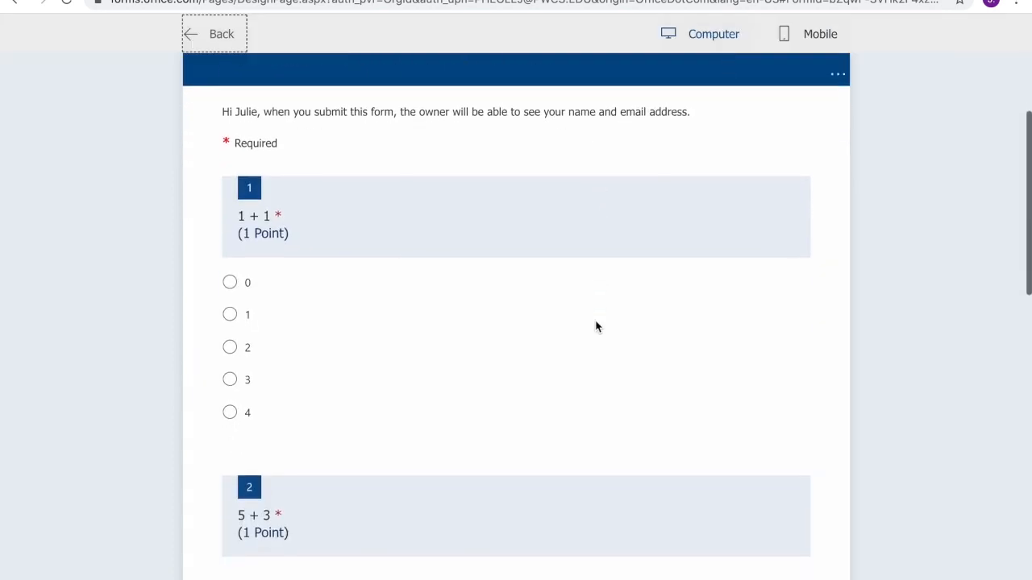
scroll(596, 327, down, 6)
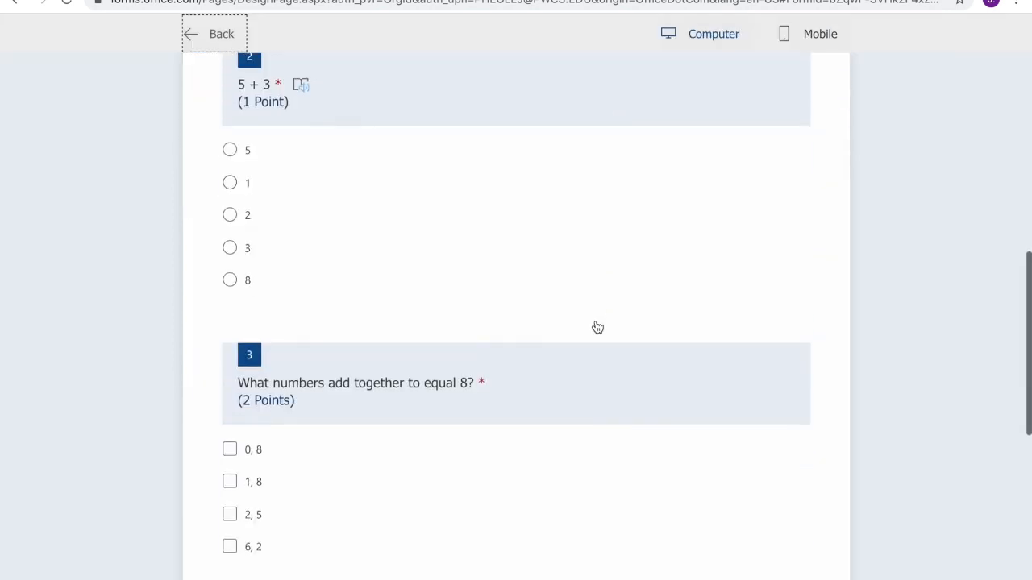
scroll(597, 326, down, 1)
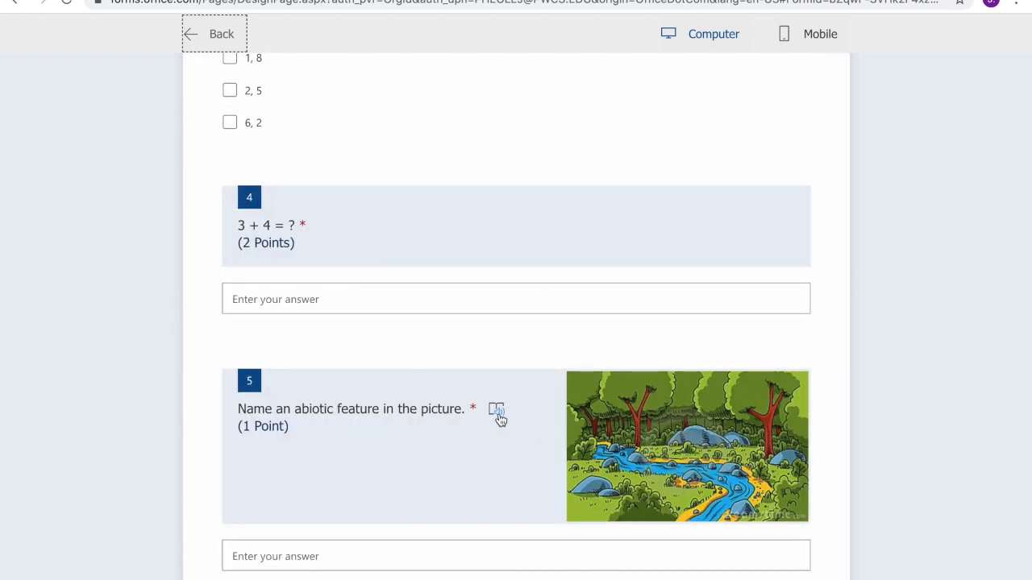
- Have question 5 read aloud in Immersive Reader, then return to the preview and check the options available on its picture
click(497, 413)
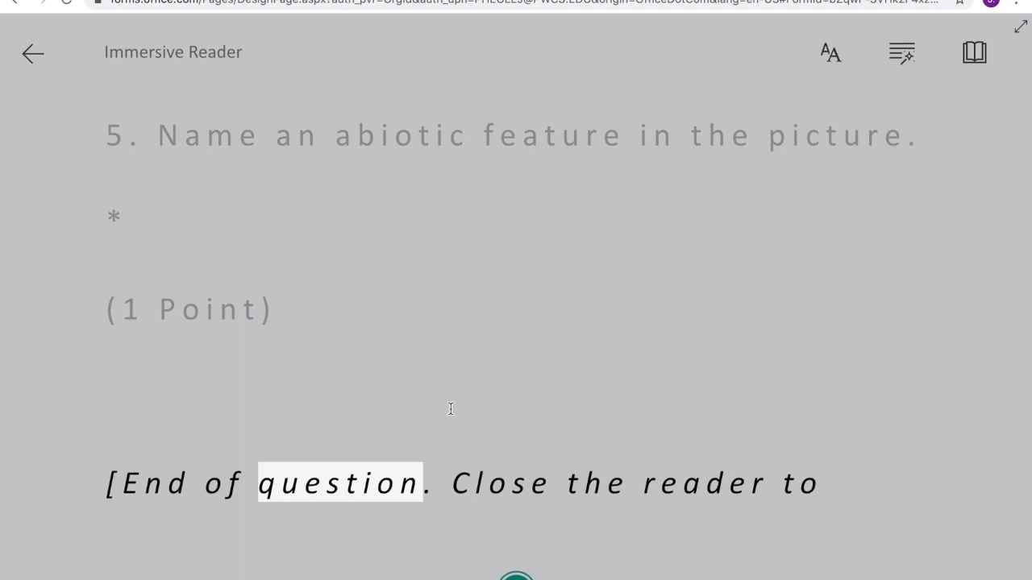
click(31, 55)
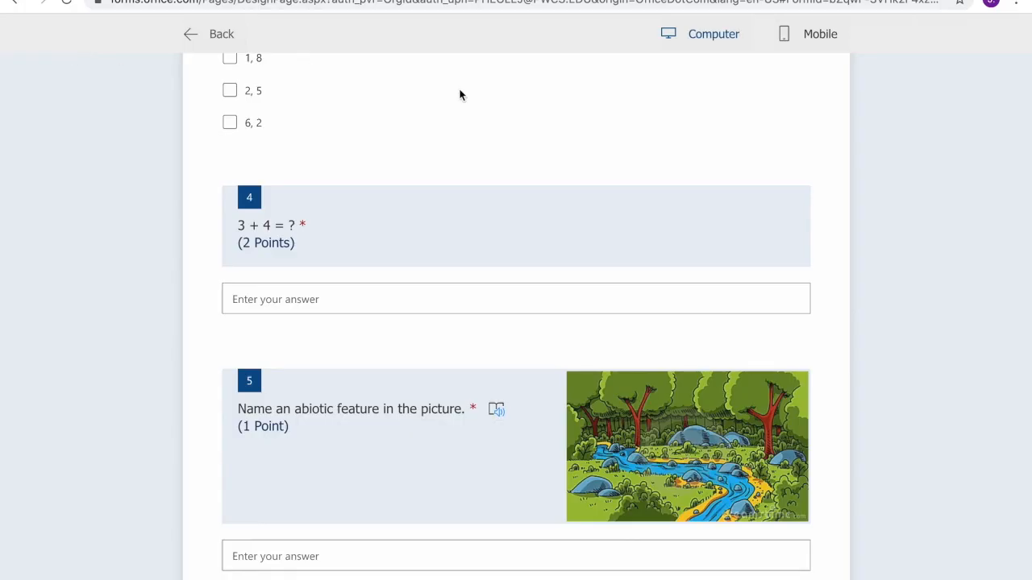
right_click(683, 429)
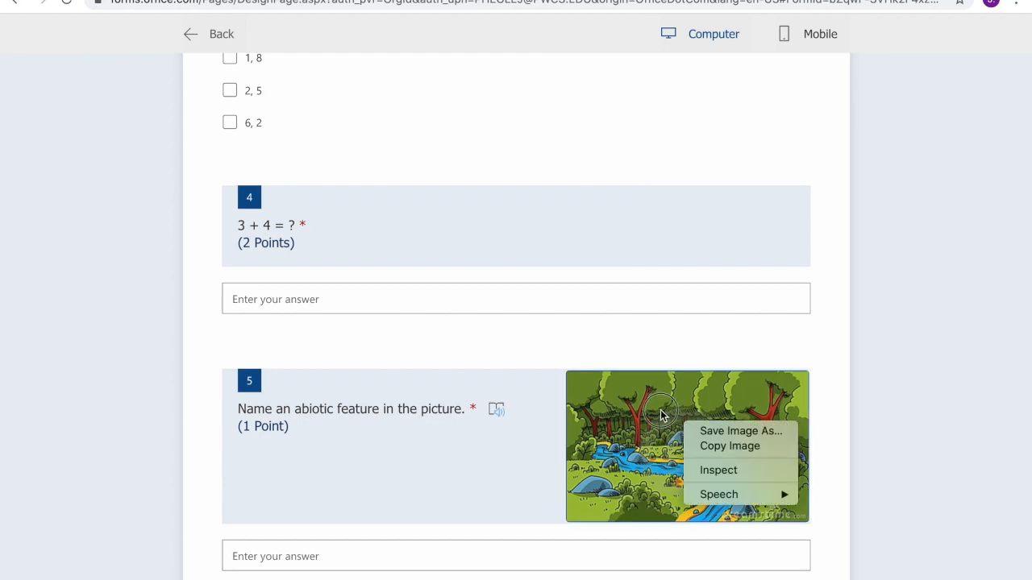
click(660, 411)
click(832, 339)
- Preview the whole quiz in the mobile layout and return to the question editor
click(811, 40)
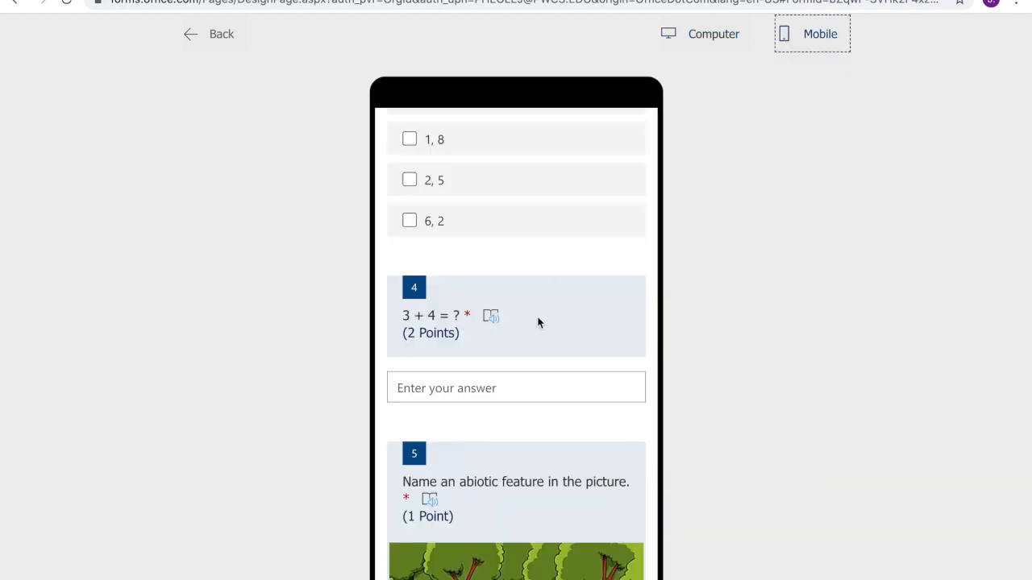
scroll(539, 323, up, 10)
scroll(538, 322, down, 8)
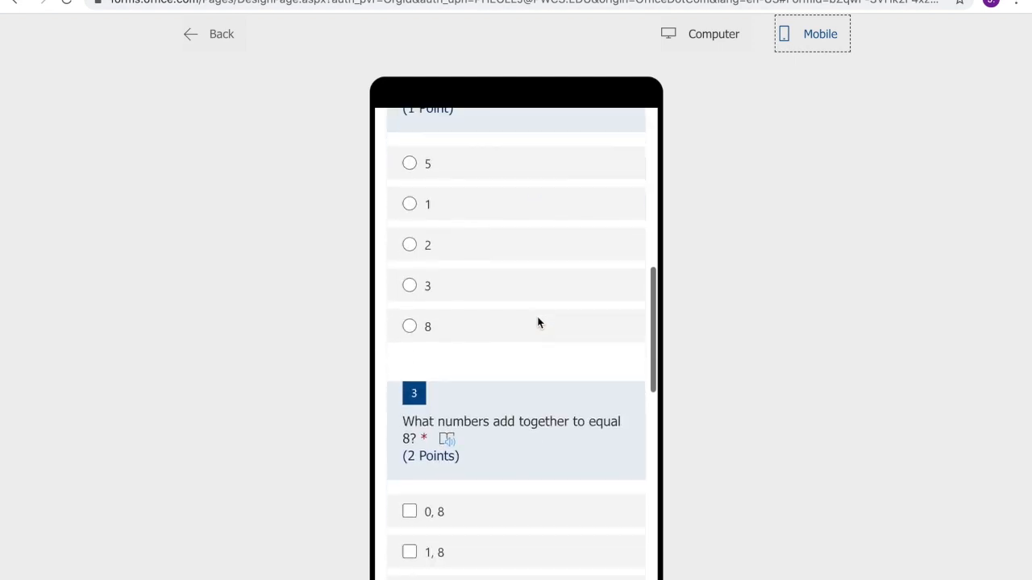
scroll(538, 323, down, 10)
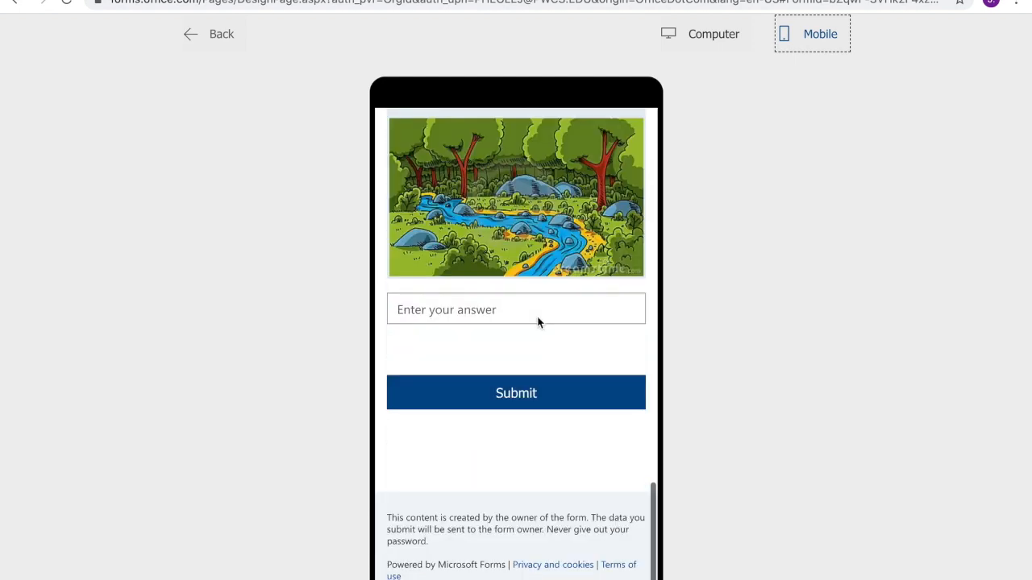
scroll(537, 318, up, 2)
click(217, 38)
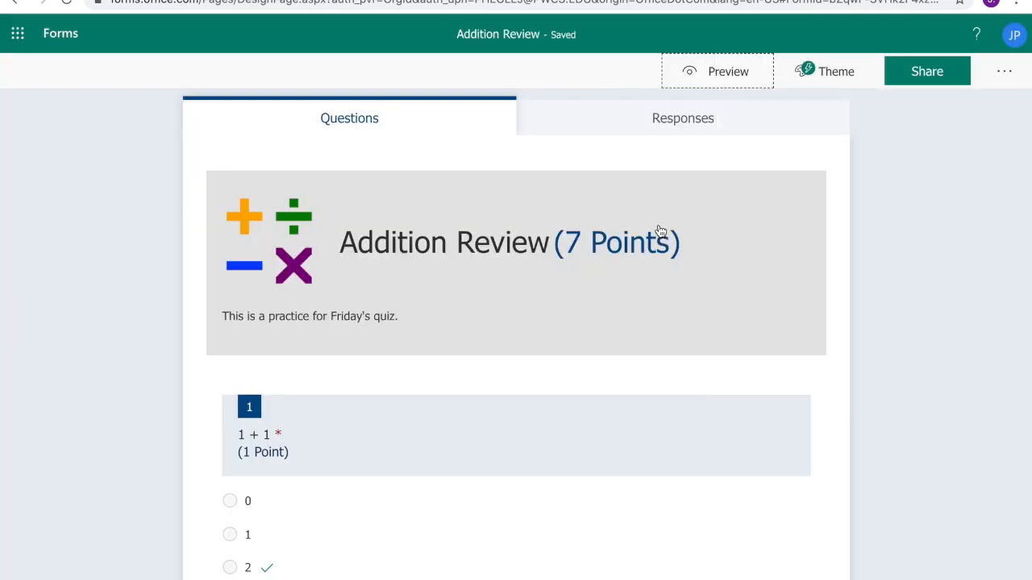
- Open the quiz settings and switch the one-response-per-person limit off and back on
click(1004, 73)
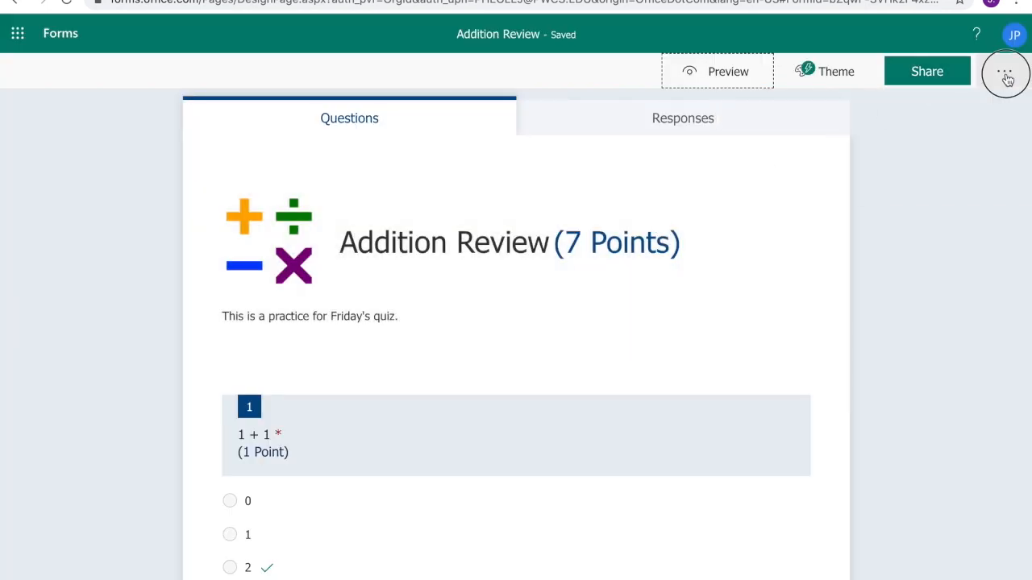
click(968, 110)
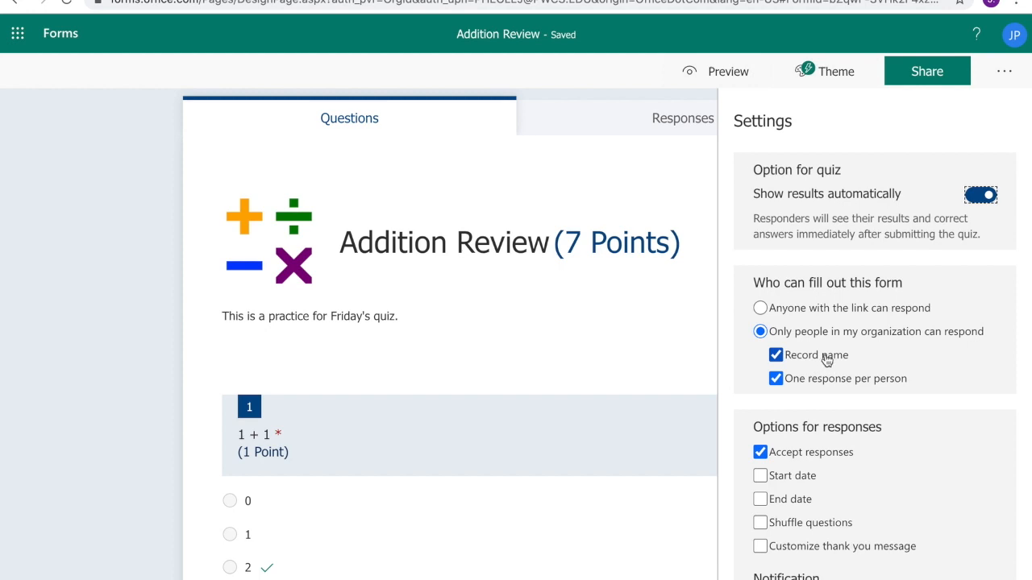
click(776, 379)
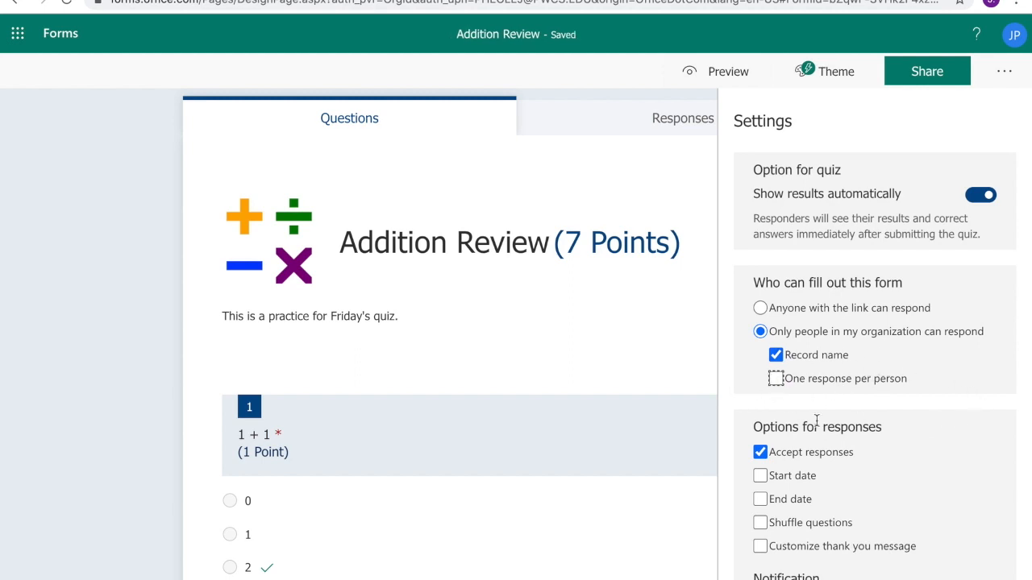
click(775, 379)
- Enable an end date for responses and set it to 8/7/2020 at 9:00 AM
scroll(776, 379, down, 1)
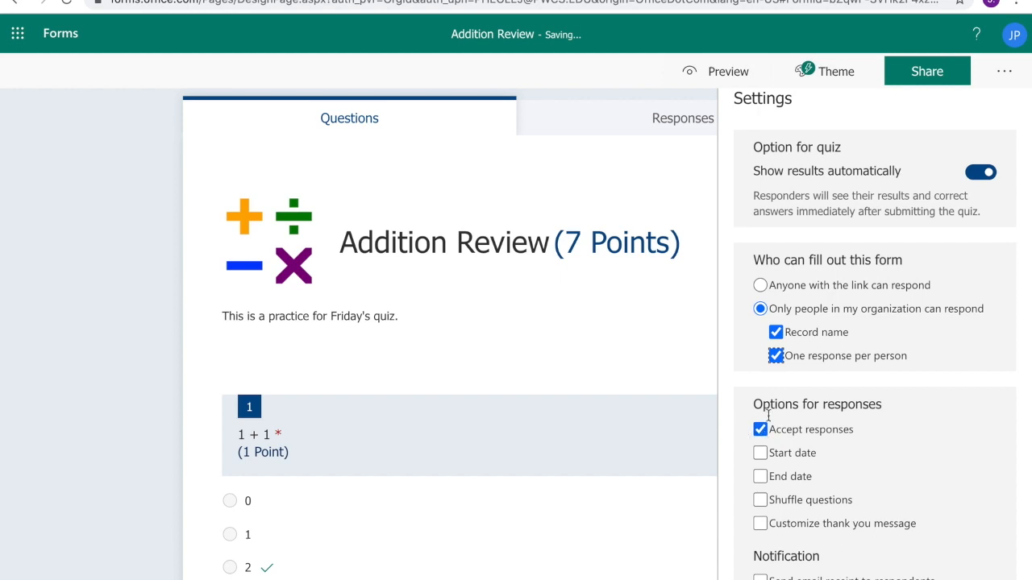
click(759, 477)
click(832, 516)
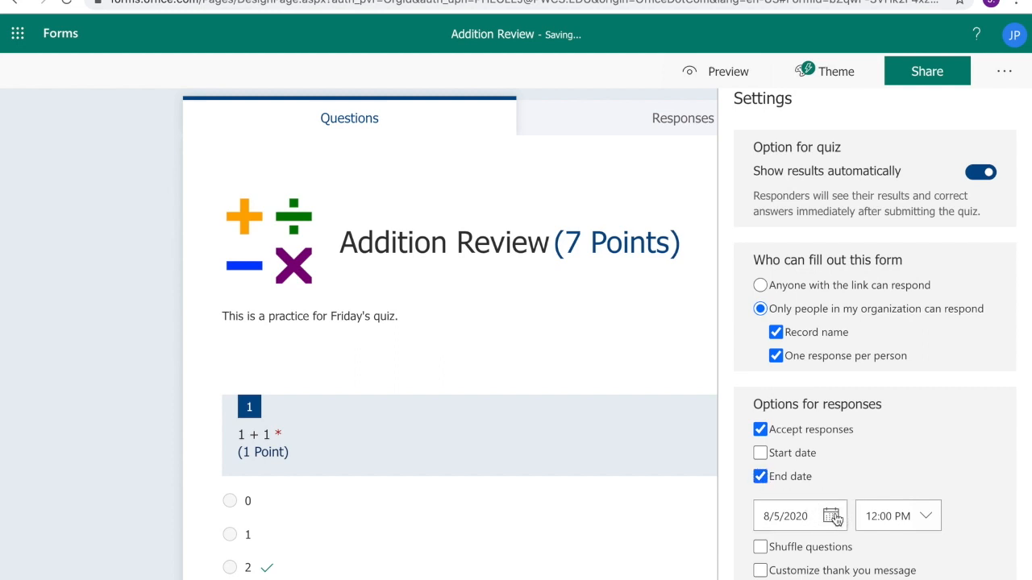
scroll(843, 520, down, 1)
click(921, 550)
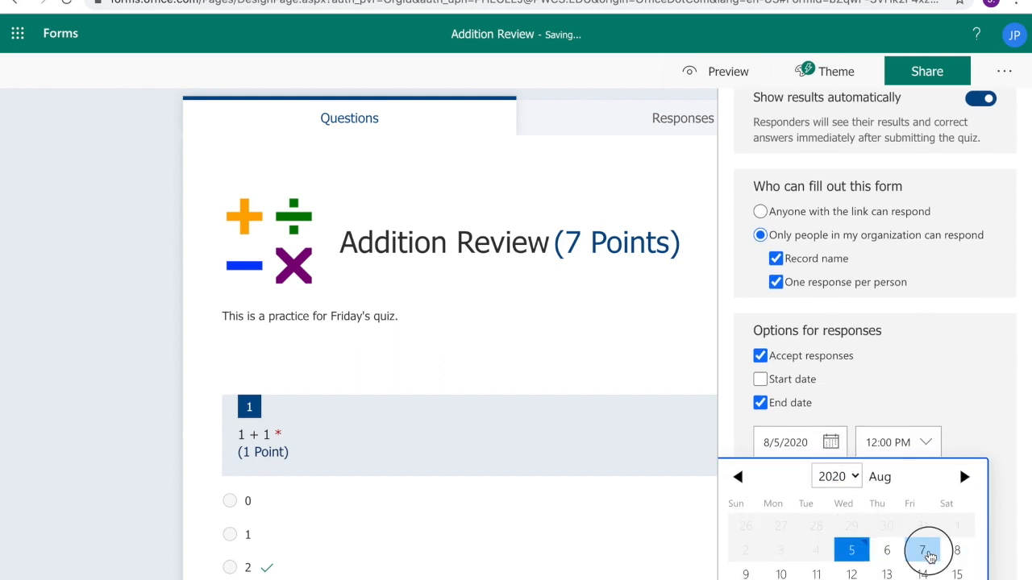
click(928, 459)
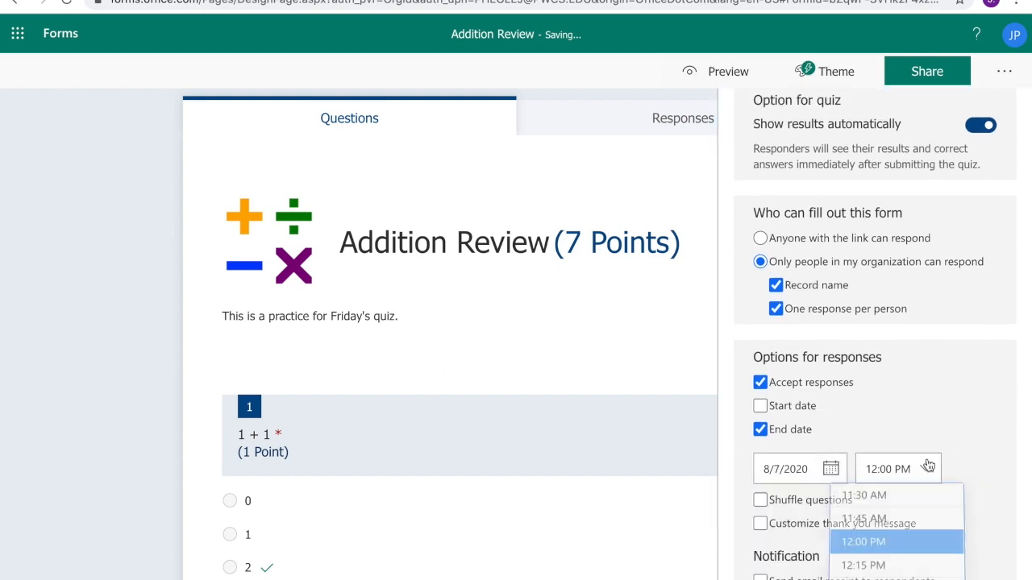
scroll(898, 520, up, 3)
scroll(896, 522, up, 3)
click(895, 522)
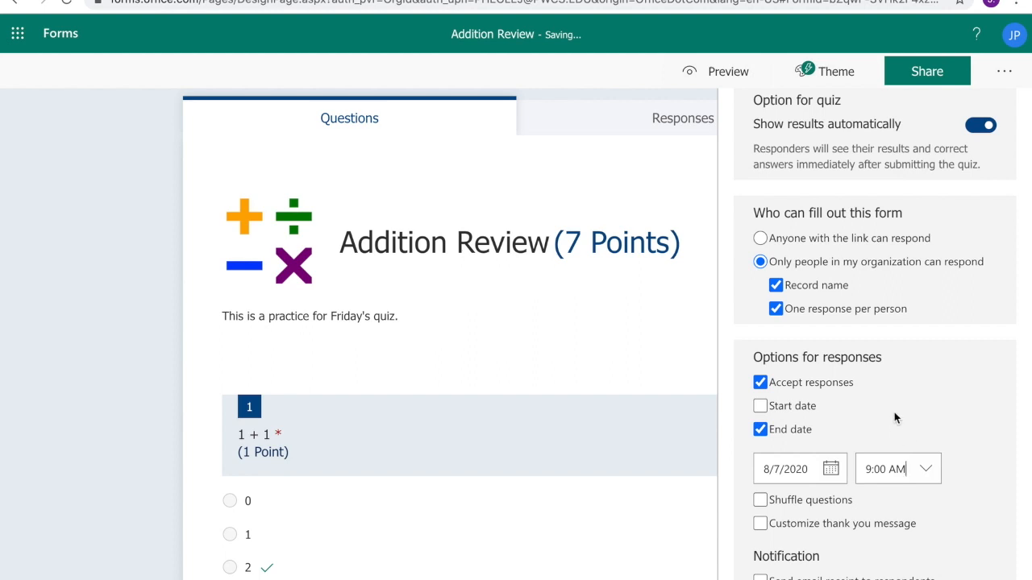
- Enable a customized thank-you message and append "Feel free. to complete again for more practice." to its default text
click(855, 525)
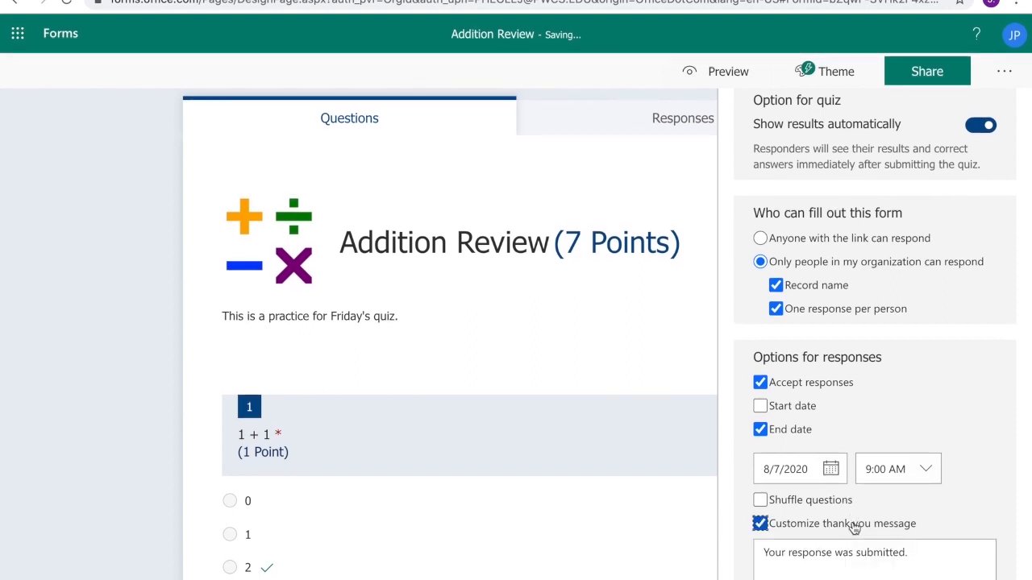
triple_click(866, 551)
drag(866, 551, 738, 546)
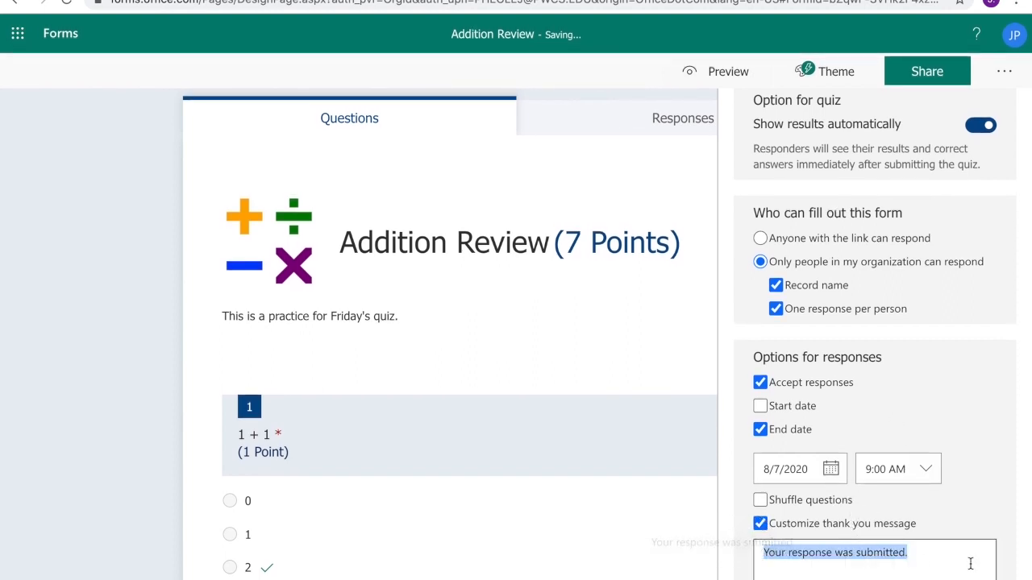
click(971, 558)
text(F)
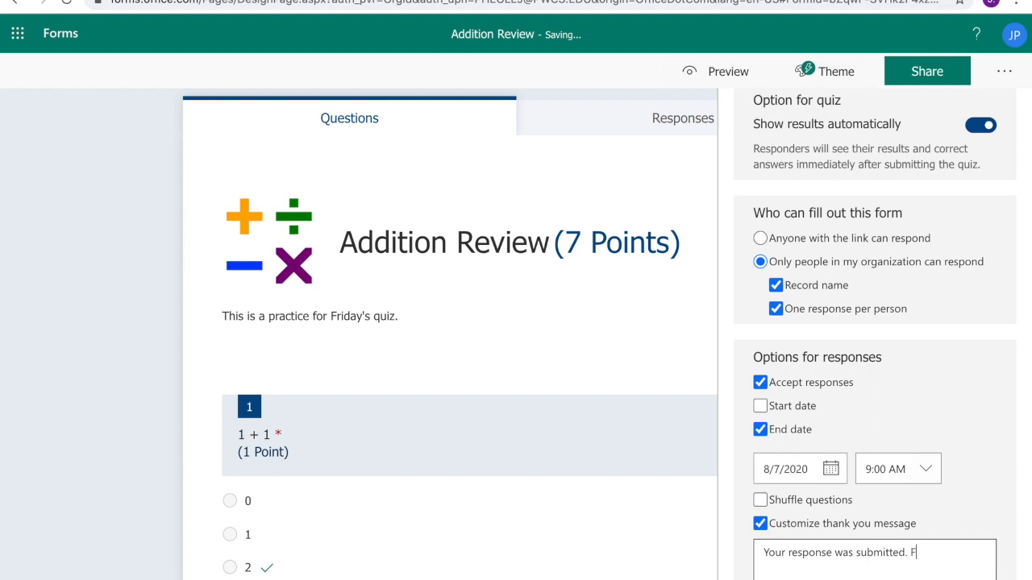
text(eel free. tocomplet again)
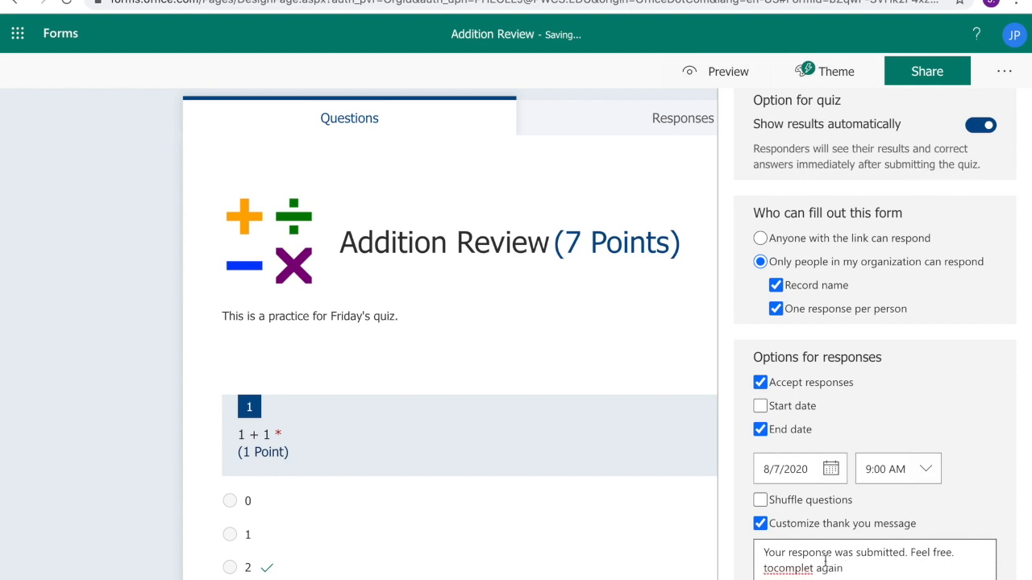
click(766, 569)
click(802, 569)
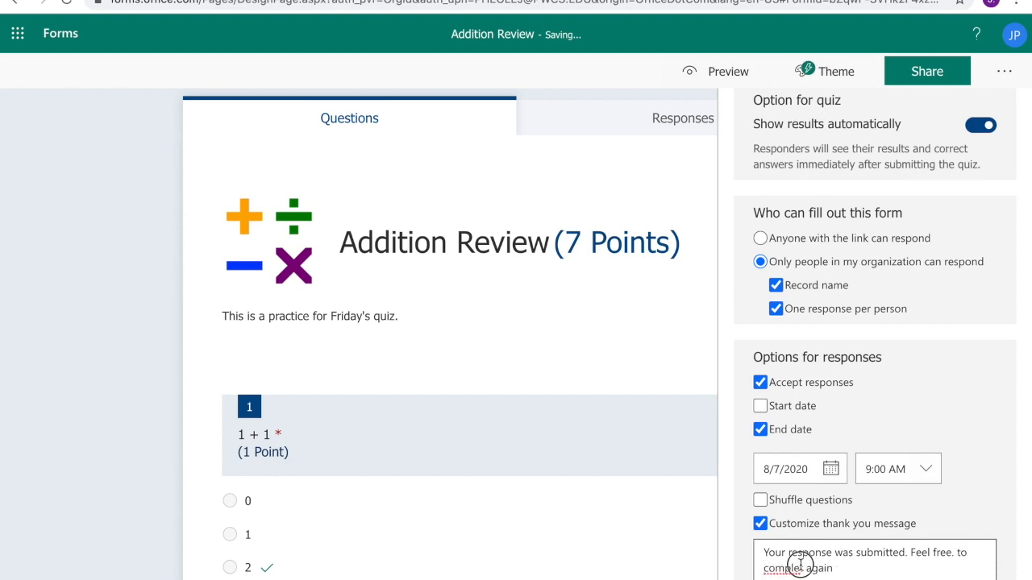
text(e)
click(861, 577)
text(for )
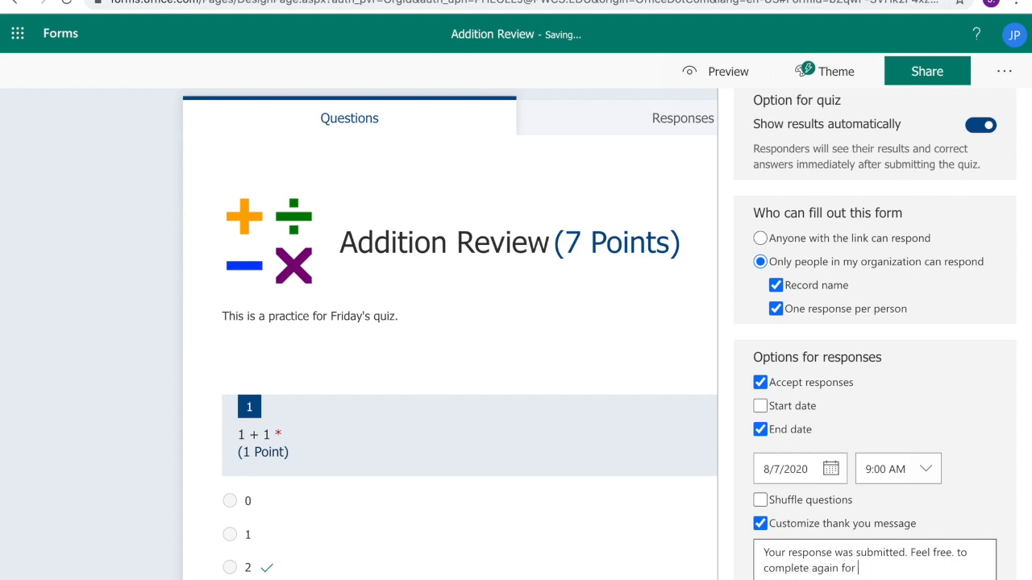
text(more practice.)
- Add a separate line to the thank-you message reading "Don't forget to play the quizlet review as well."
key(Return)
scroll(895, 497, down, 1)
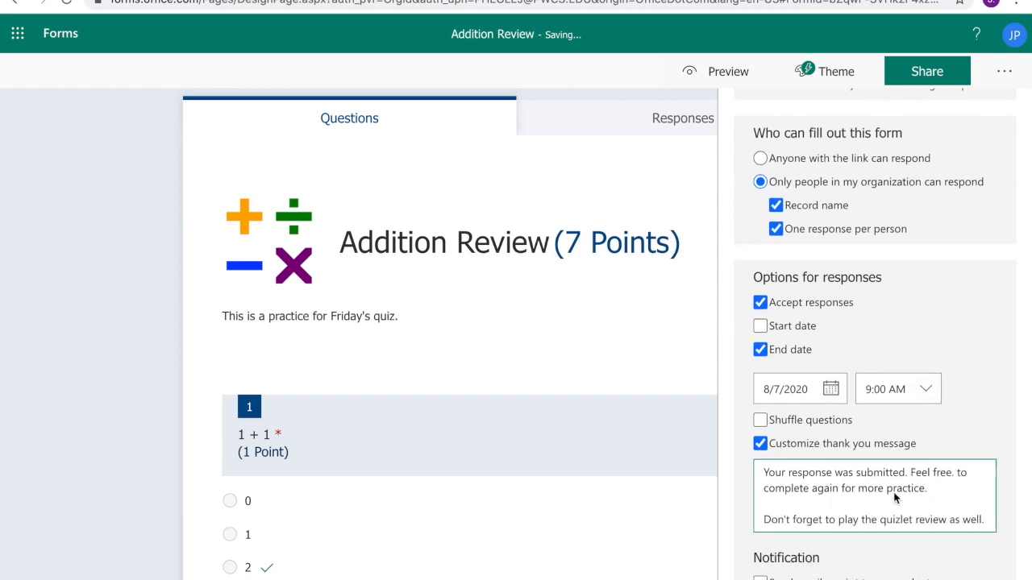
click(880, 507)
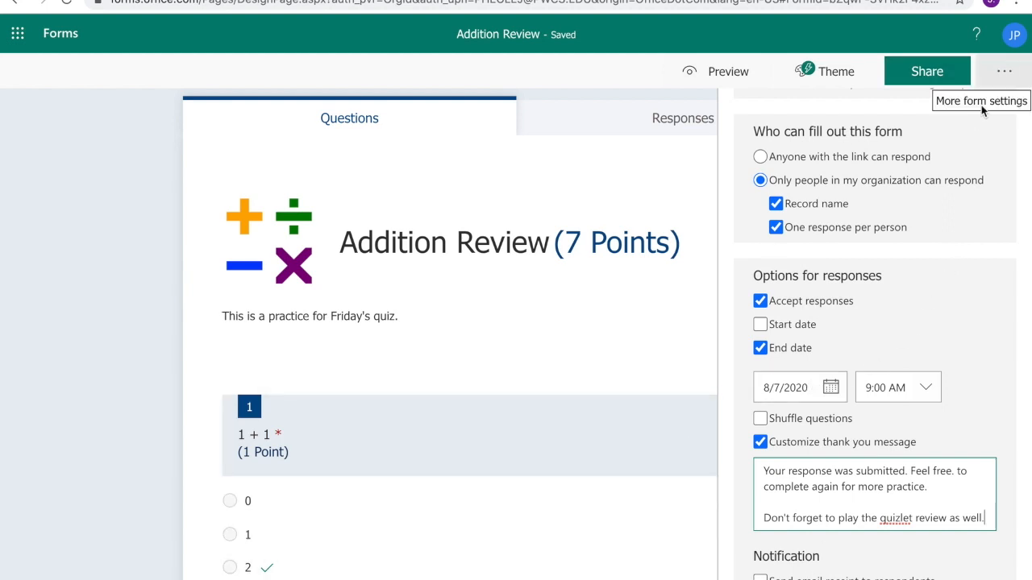
- Open the quiz's sharing options and check the embed code and QR code ways of distributing it
click(949, 77)
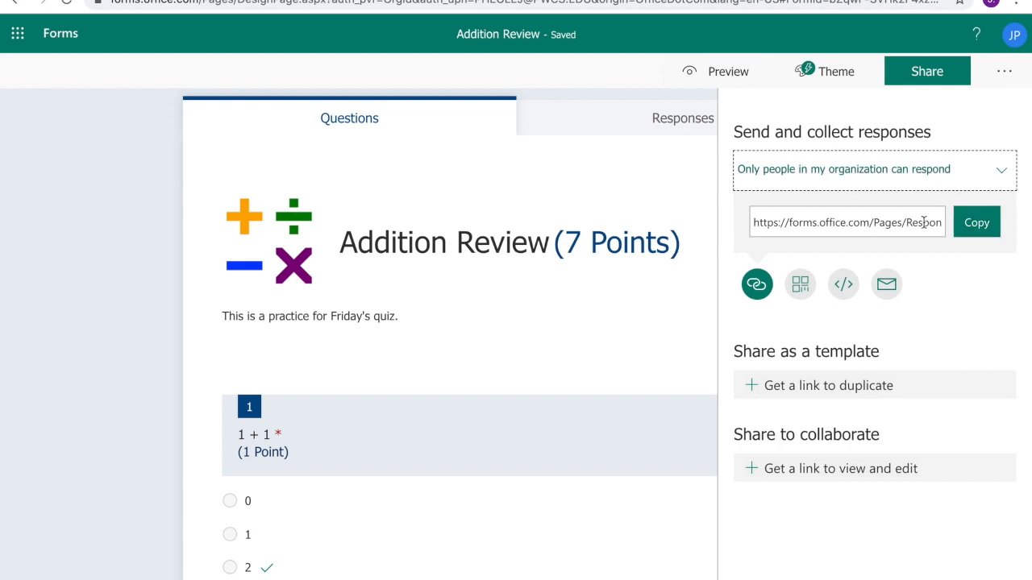
click(843, 284)
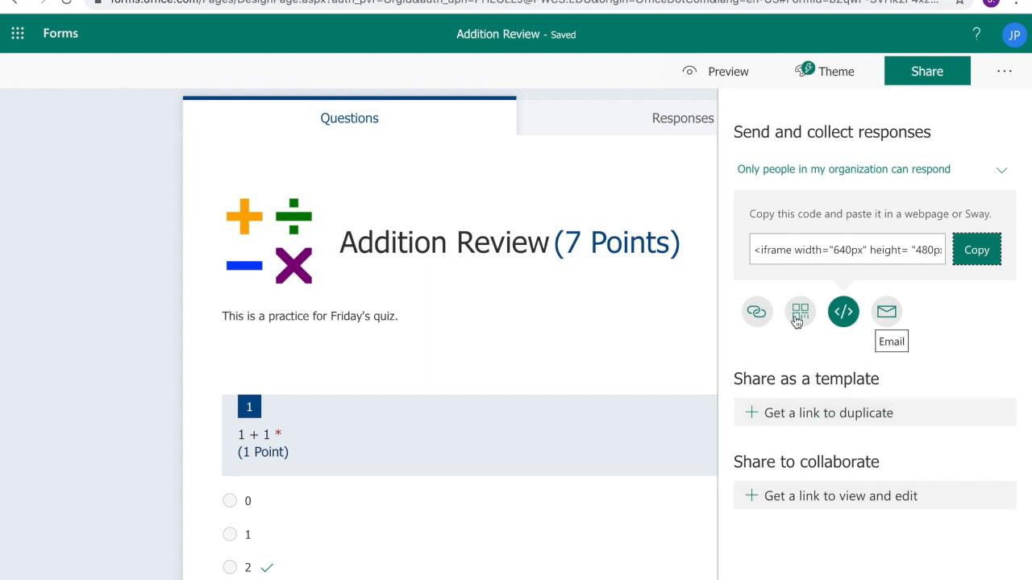
click(798, 318)
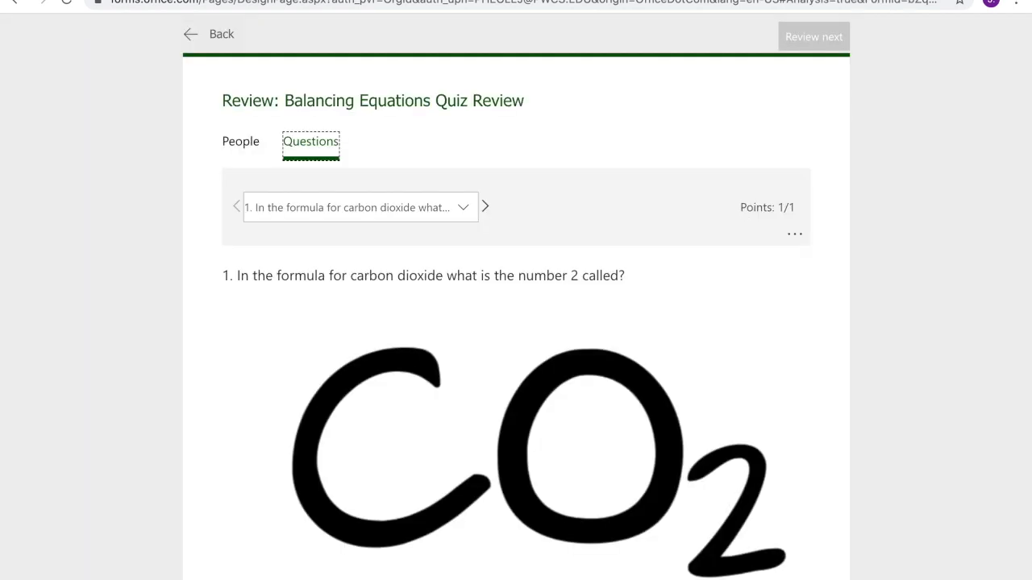
- Go to the list of forms, open the Balancing Equations Quiz Review quiz and look over its first question
click(536, 0)
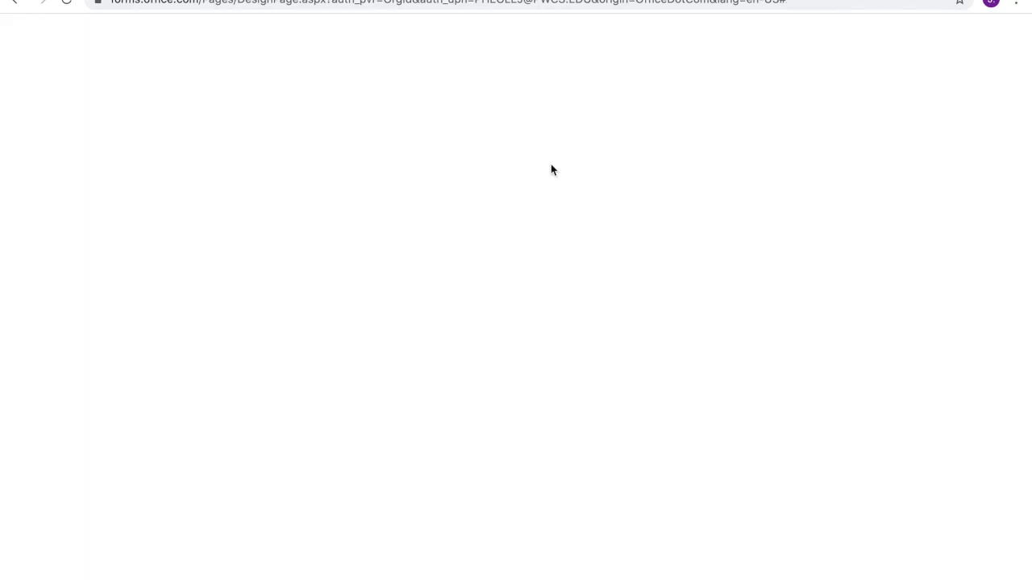
scroll(582, 368, down, 10)
scroll(582, 369, down, 1)
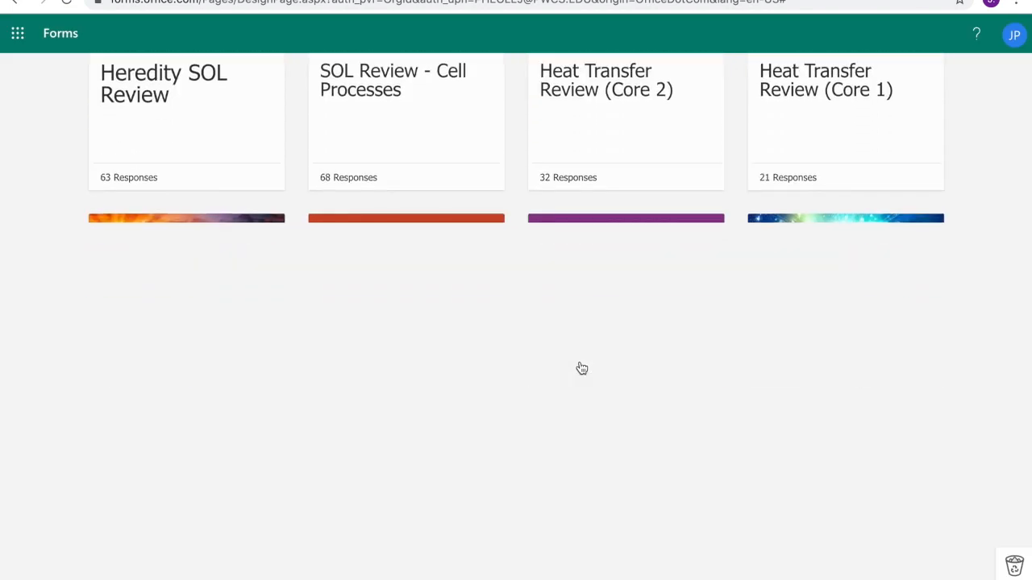
scroll(582, 369, down, 1)
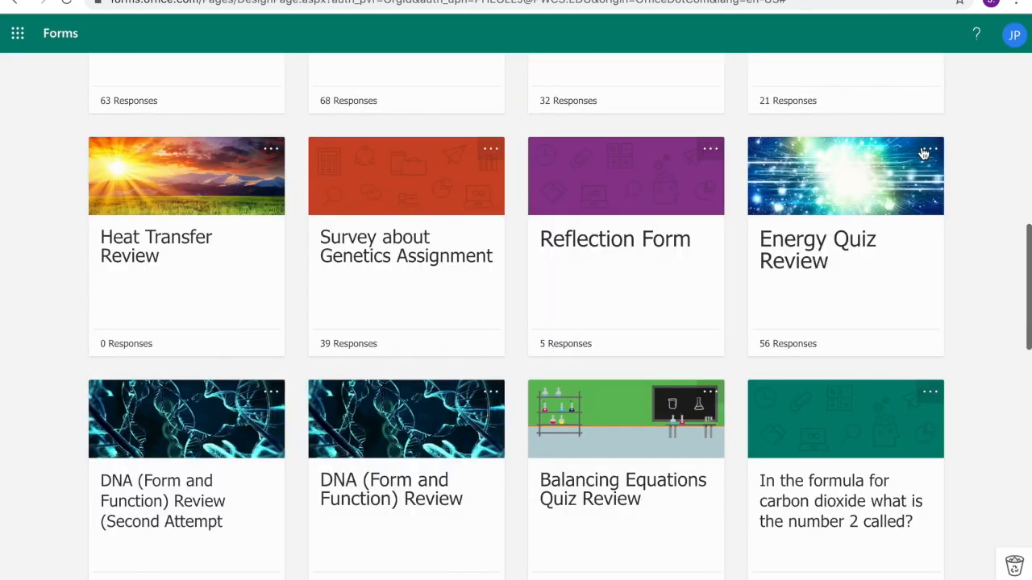
click(652, 494)
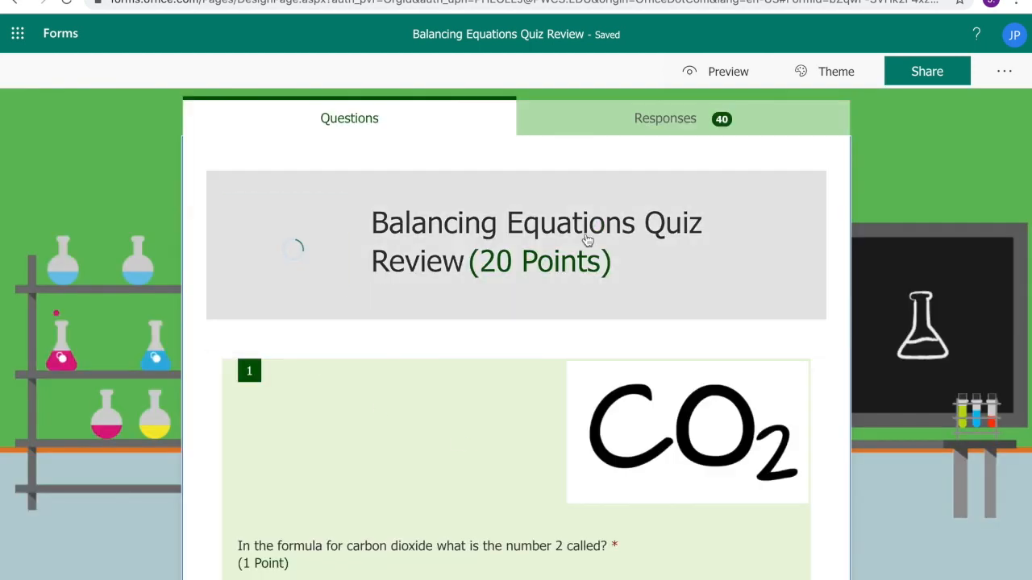
scroll(460, 424, down, 2)
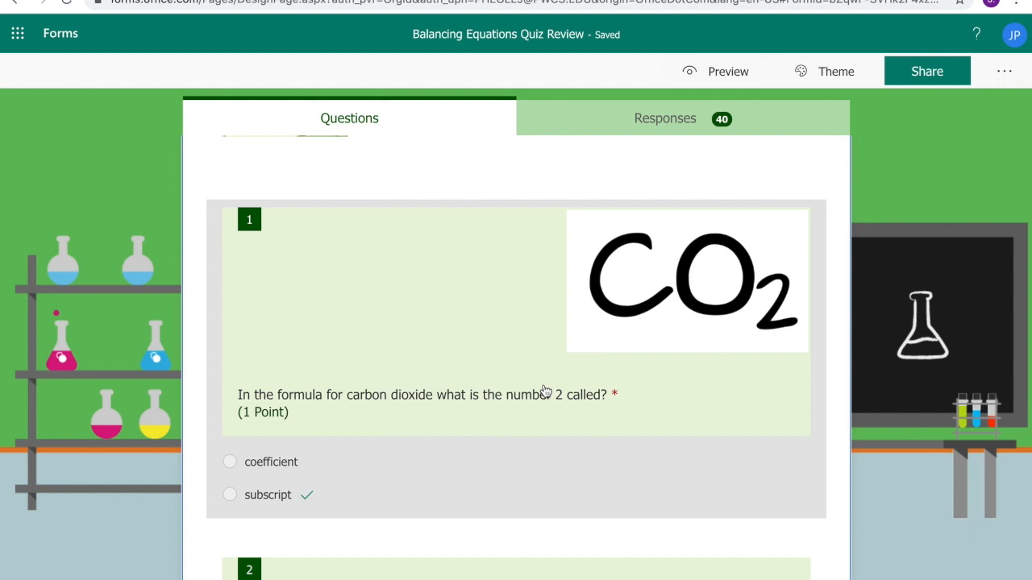
scroll(545, 391, up, 2)
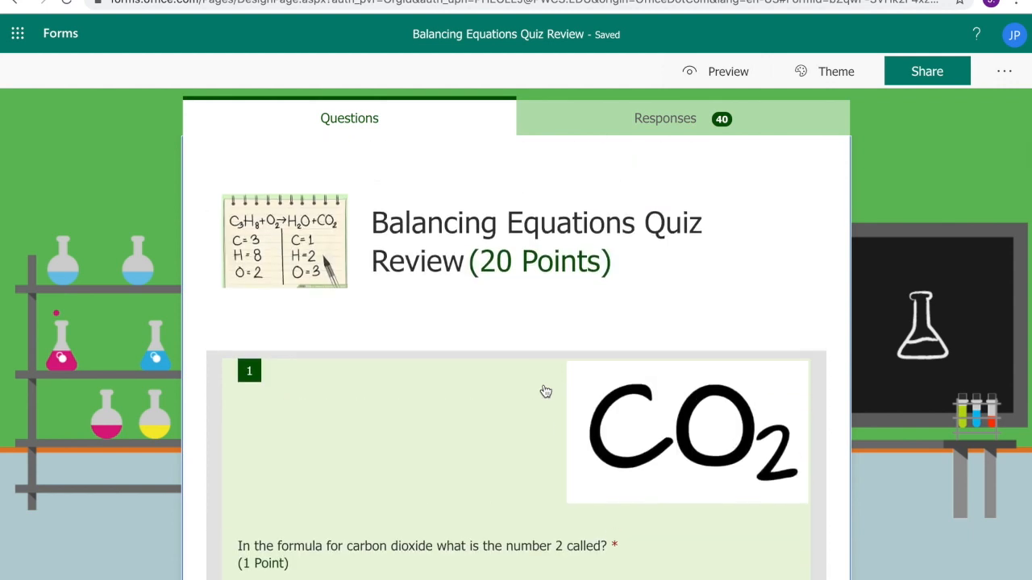
- Open the quiz's response summary and examine the average score and the answer charts question by question
click(624, 123)
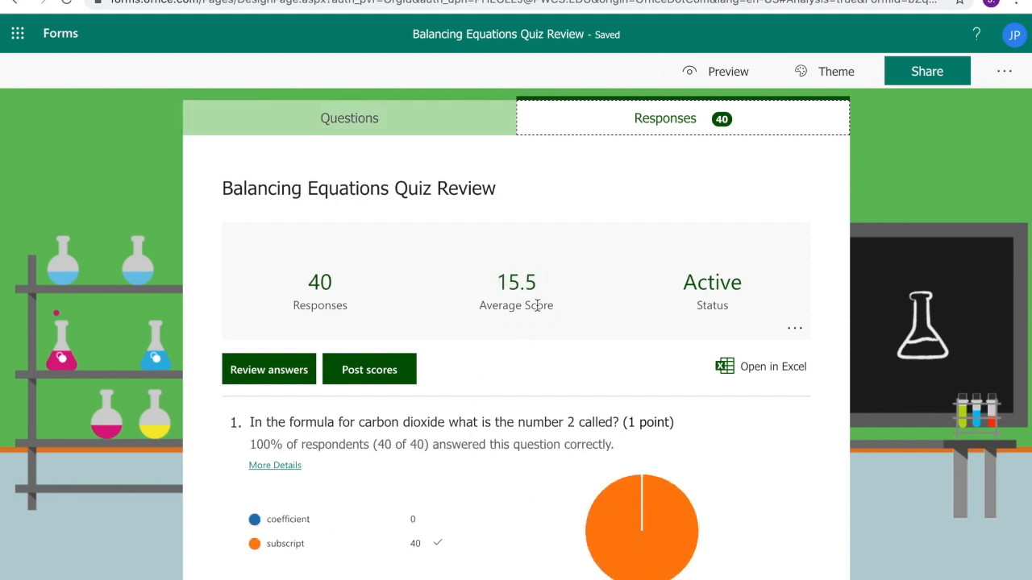
scroll(532, 546, down, 3)
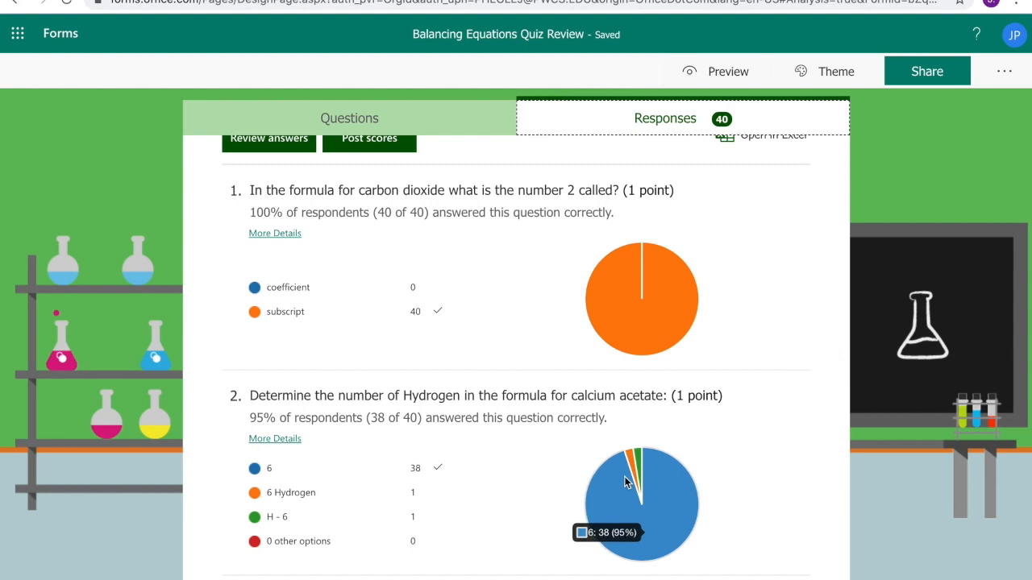
scroll(625, 482, down, 3)
scroll(625, 482, down, 8)
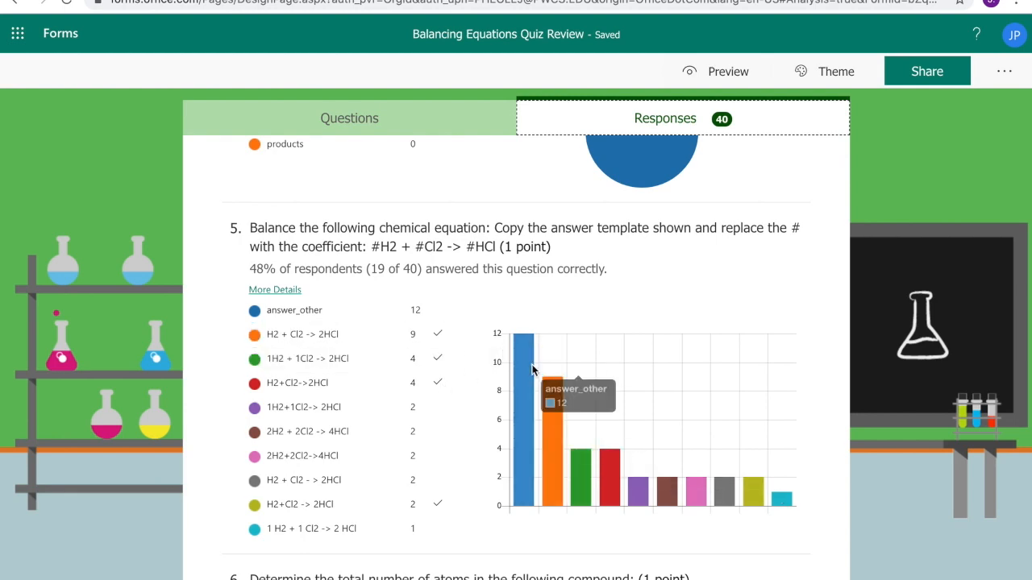
scroll(532, 371, down, 2)
scroll(532, 369, down, 9)
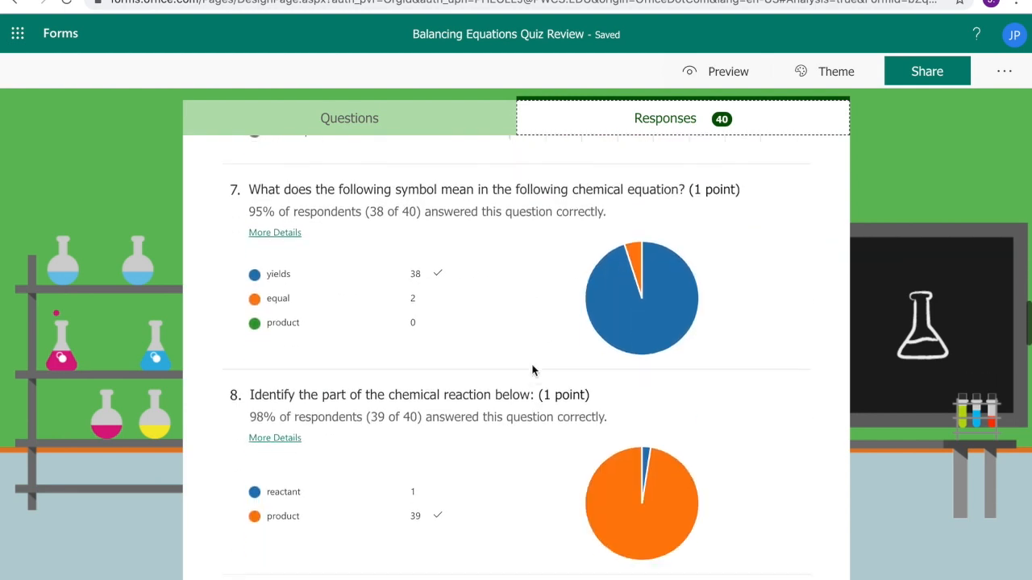
scroll(533, 369, down, 4)
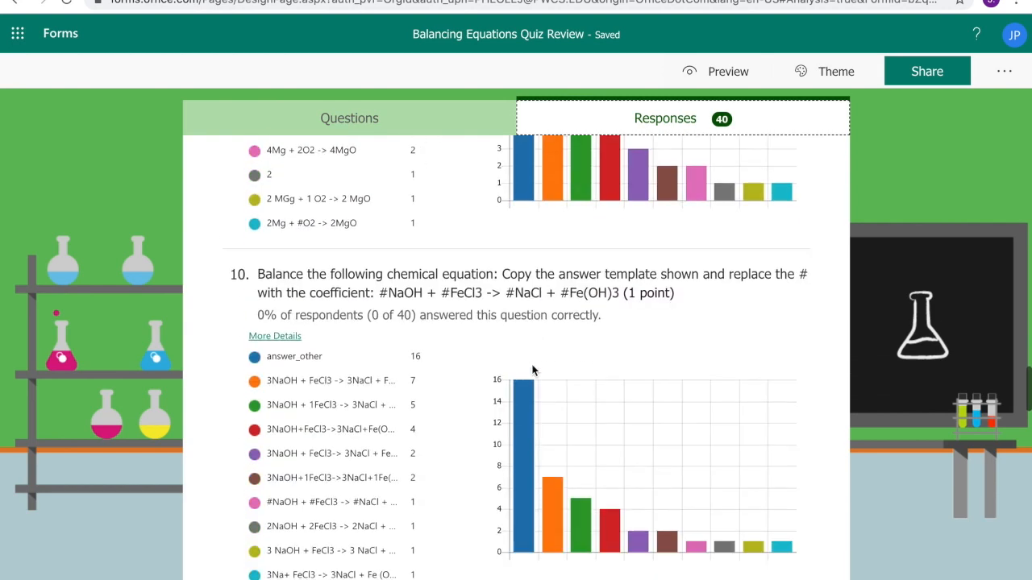
scroll(532, 369, up, 6)
scroll(532, 369, up, 1)
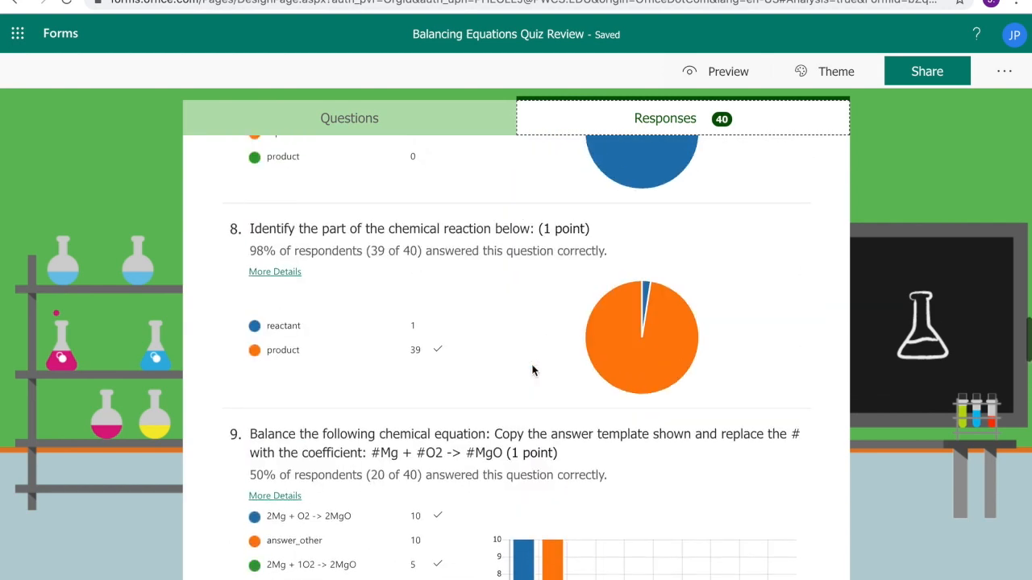
scroll(532, 369, down, 2)
scroll(532, 370, down, 15)
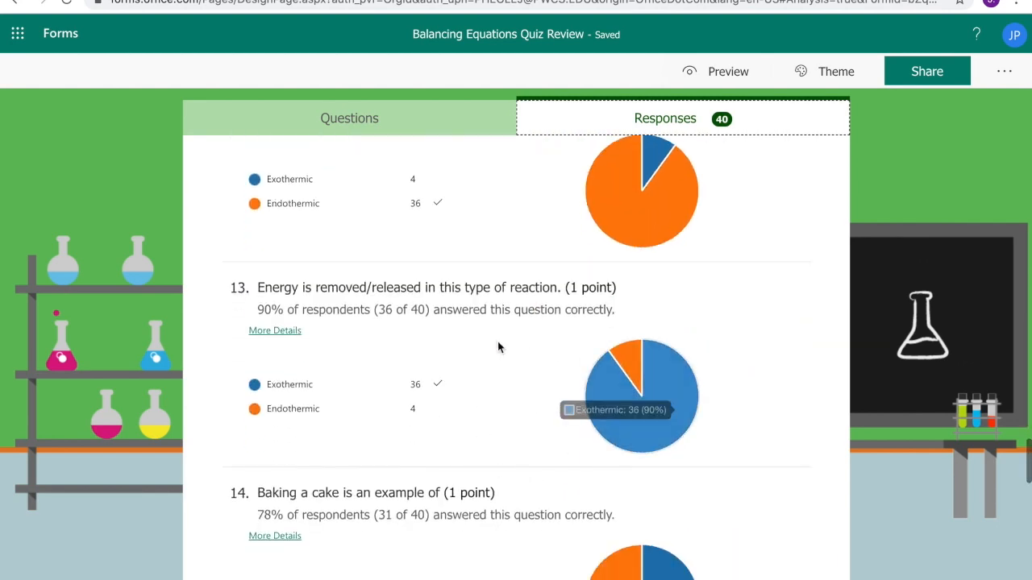
- Check the individual answers given to question 13, then return to the quiz's questions
click(277, 335)
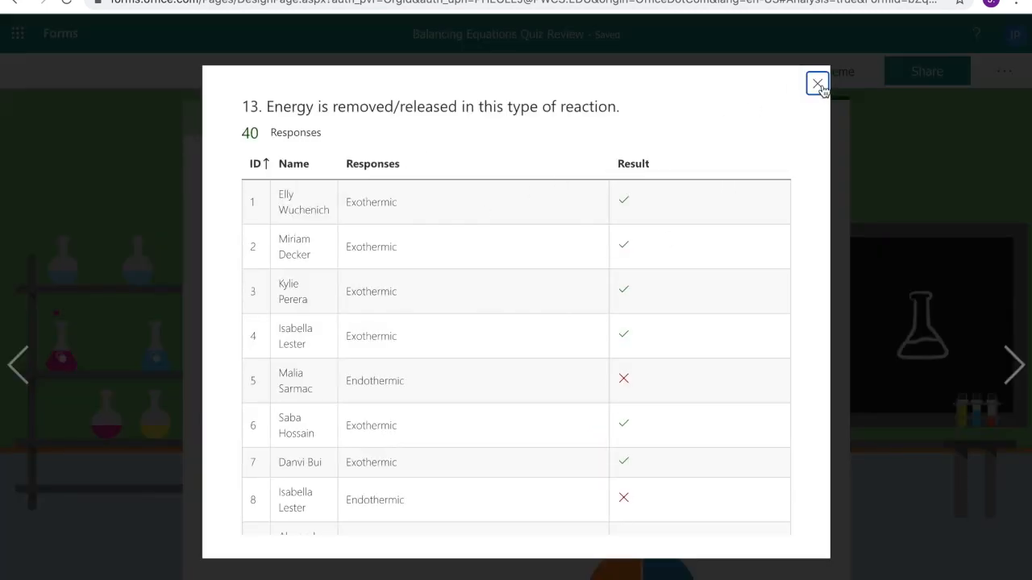
click(817, 84)
click(397, 124)
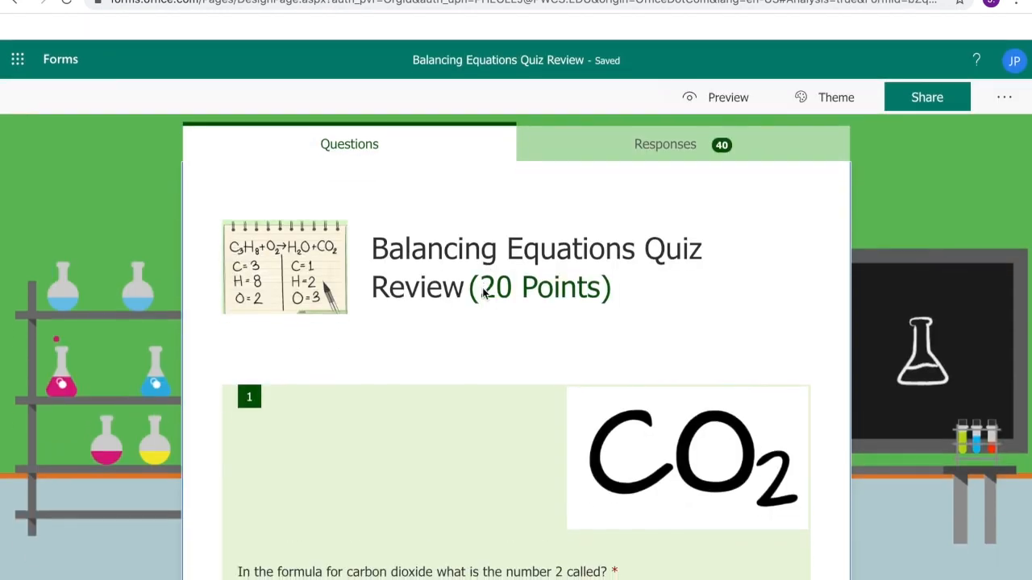
- Open the by-question answer review from the responses and advance to question 2 on the number of Hydrogen
click(655, 124)
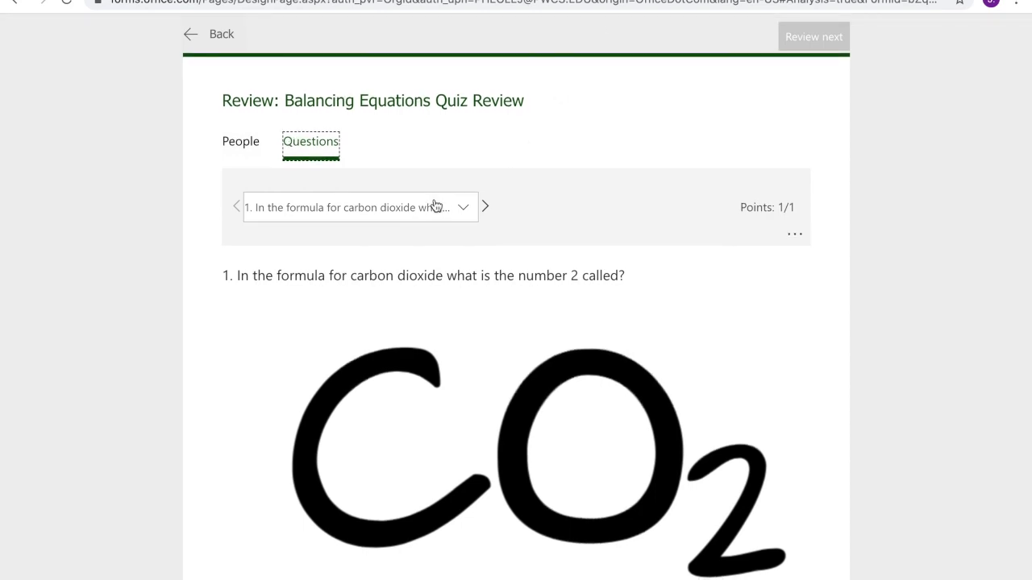
click(394, 219)
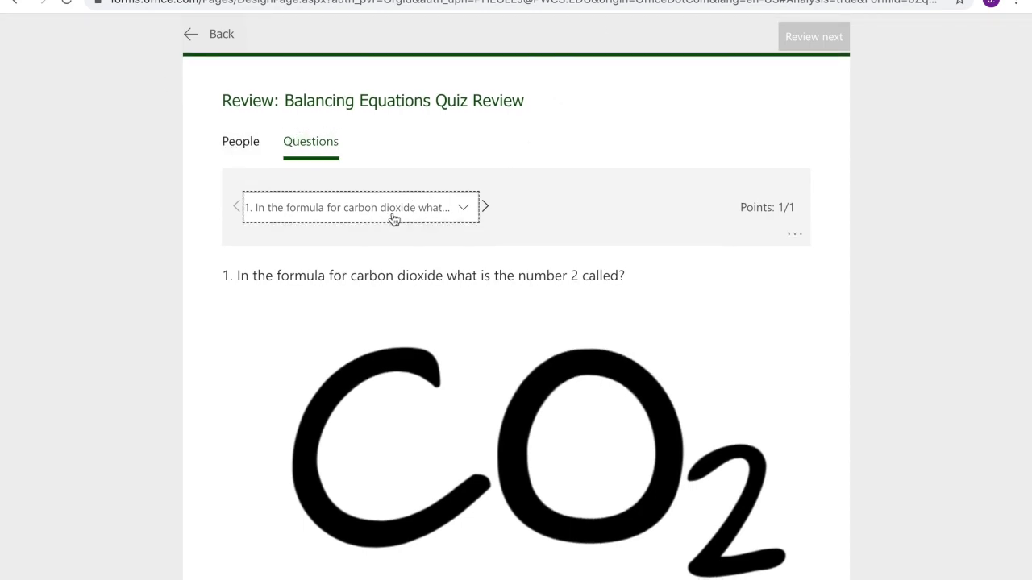
click(524, 180)
scroll(524, 181, down, 1)
scroll(525, 185, down, 1)
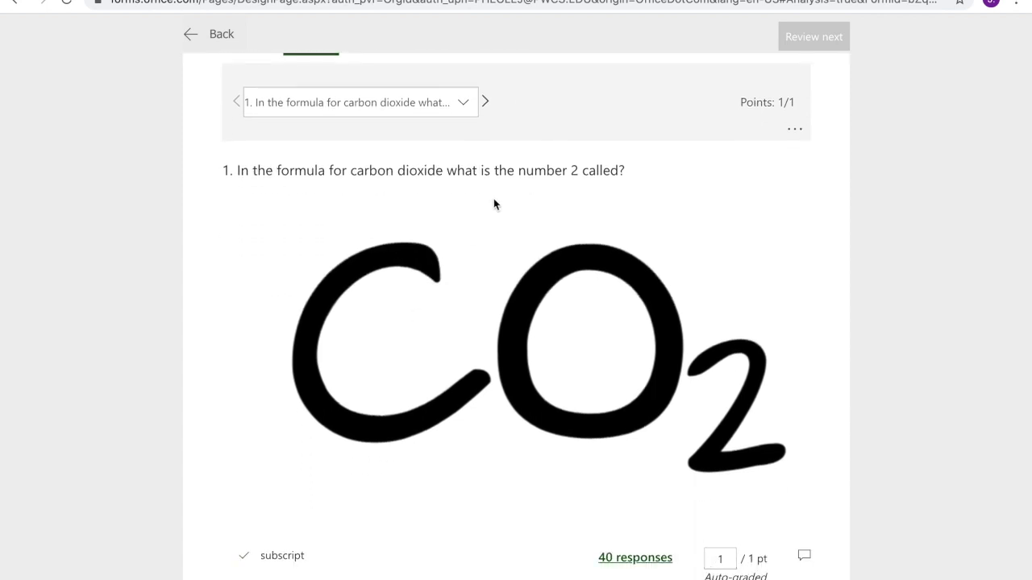
click(485, 104)
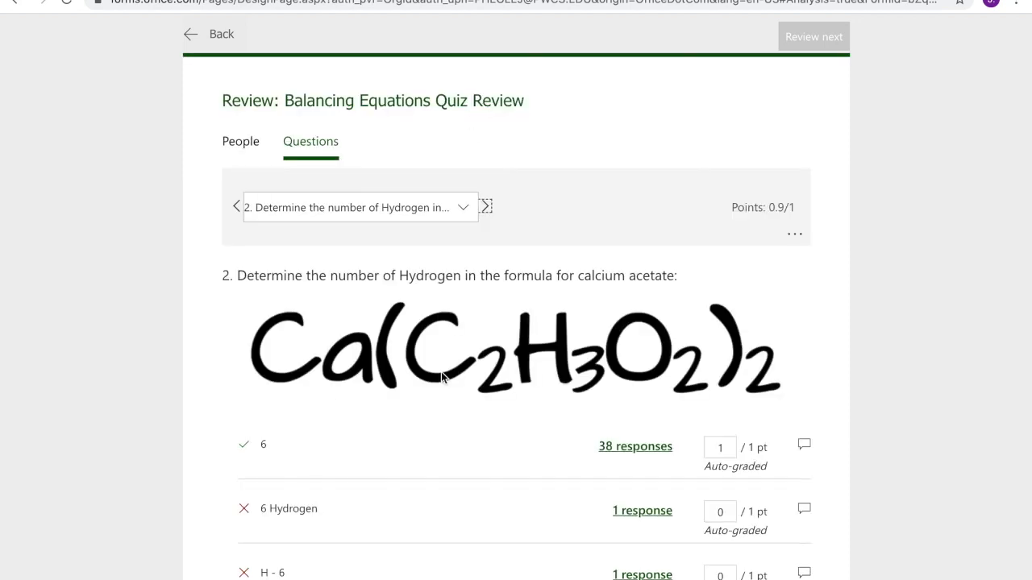
- Award 1 point to the "6 Hydrogen" answer in question 2
scroll(441, 372, down, 1)
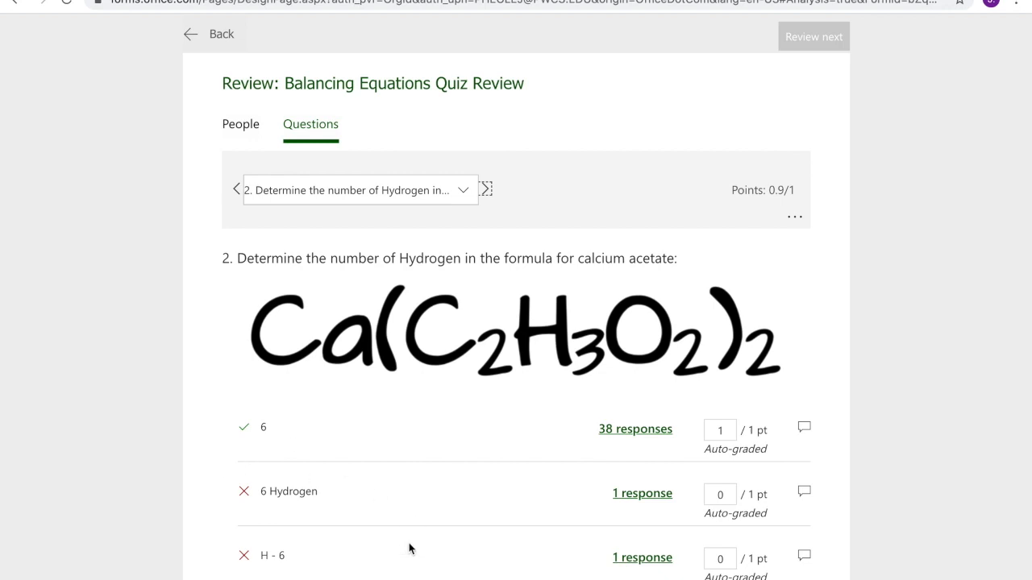
click(732, 494)
double_click(713, 494)
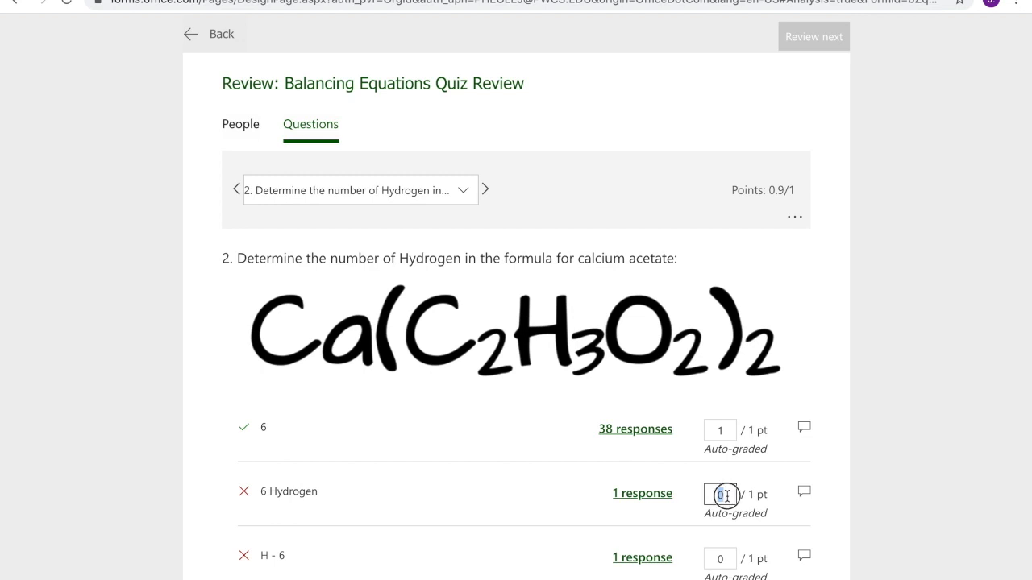
text(1)
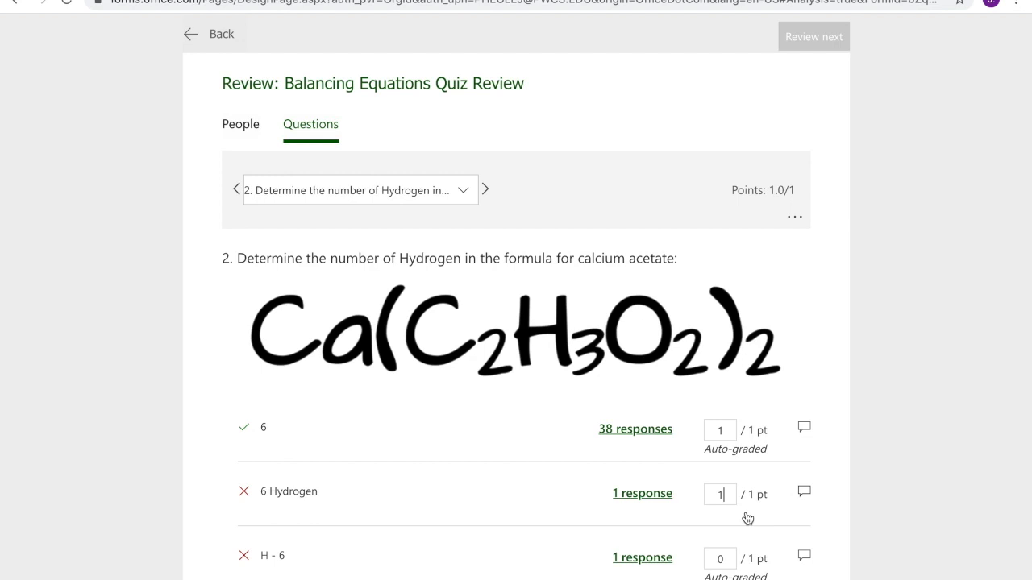
- Open the feedback field for the "6 Hydrogen" answer and leave it blank
click(804, 491)
click(664, 527)
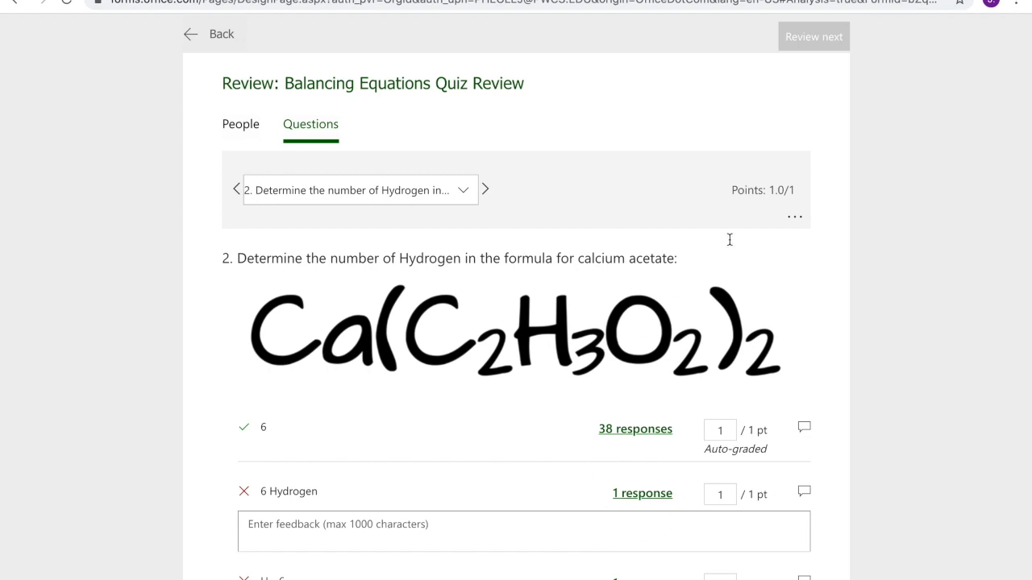
scroll(588, 406, down, 1)
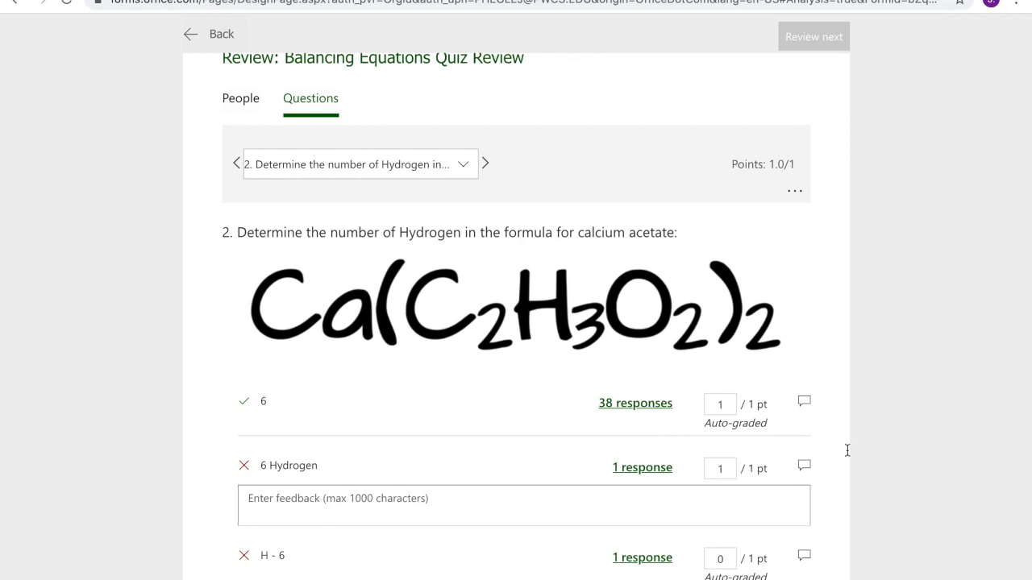
- Enter the feedback "On friday's quiz only put" for the "6 Hydrogen" answer in question 2
text(On friday)
scroll(811, 368, up, 2)
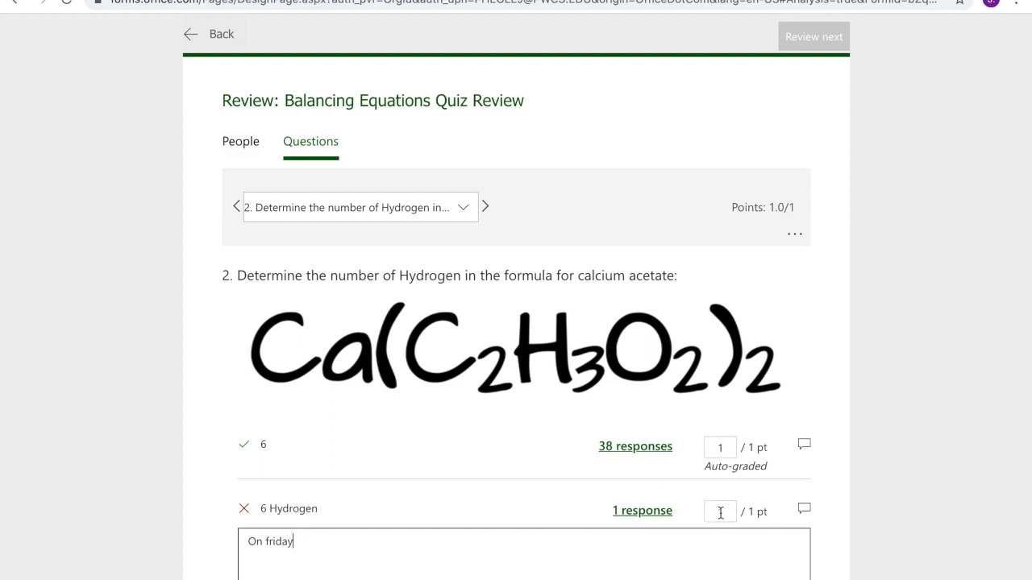
drag(247, 542, 302, 541)
drag(247, 542, 303, 541)
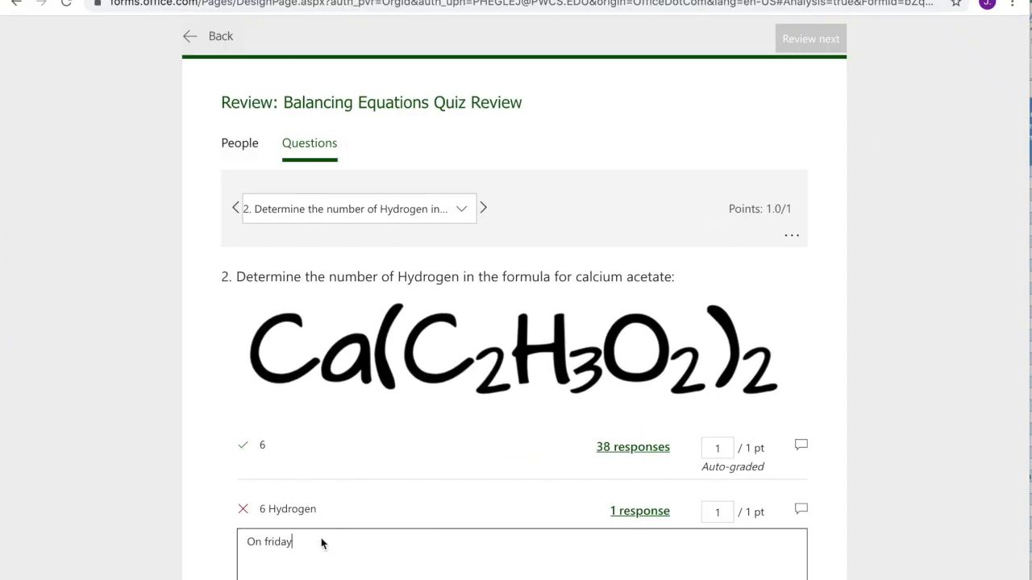
click(283, 539)
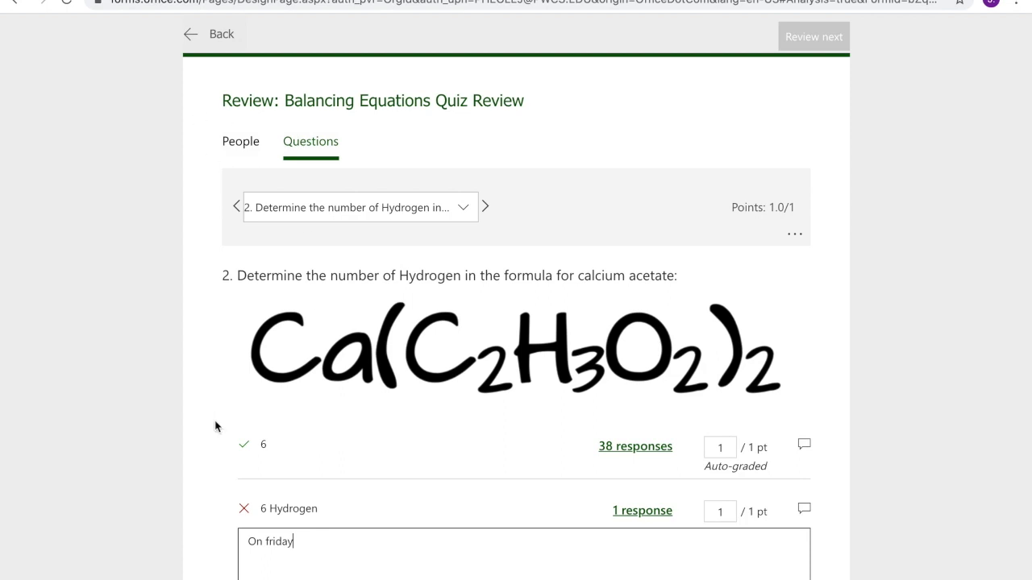
text('s quiz only put)
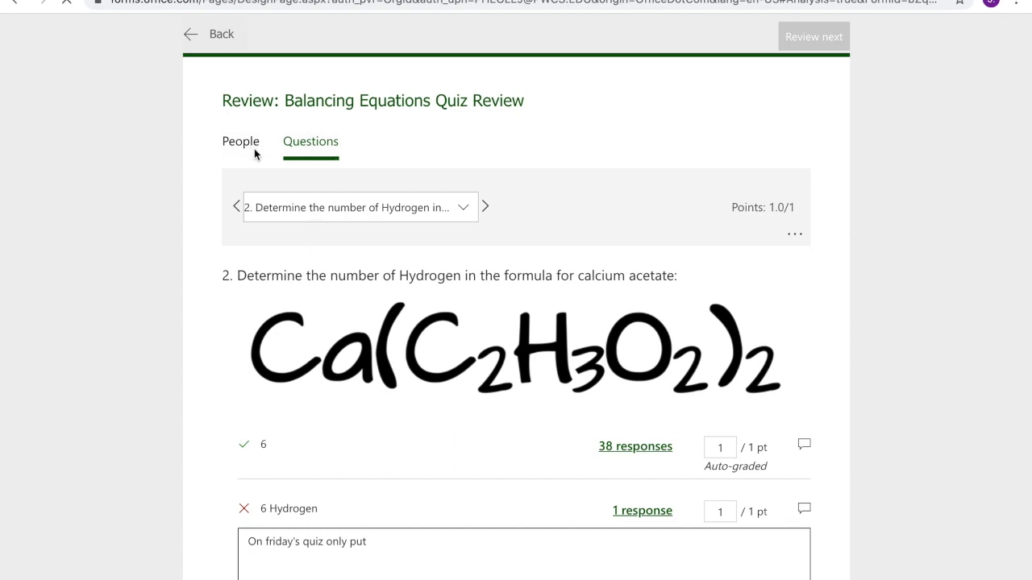
key(super+a)
key(super+r)
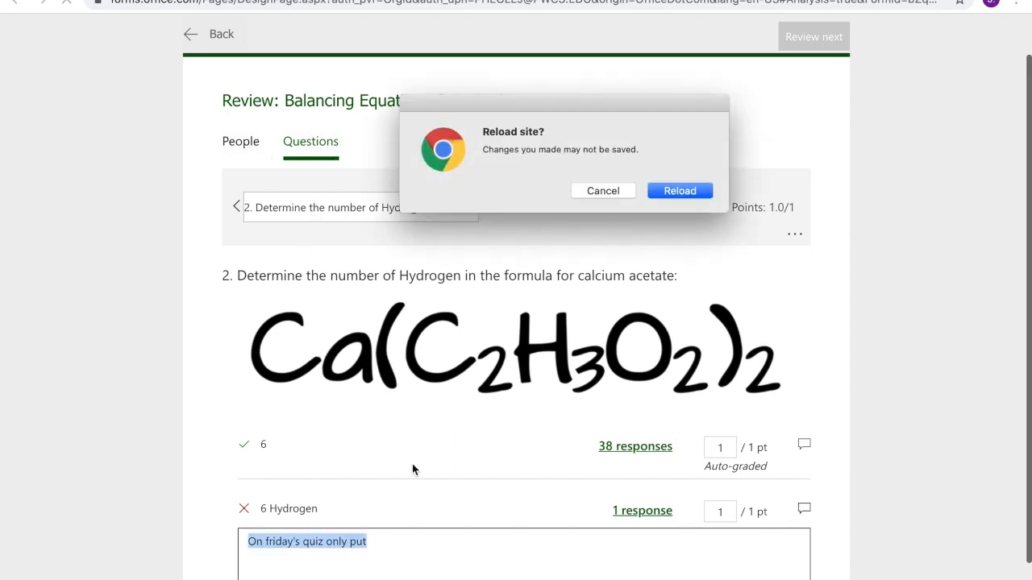
click(612, 192)
click(560, 556)
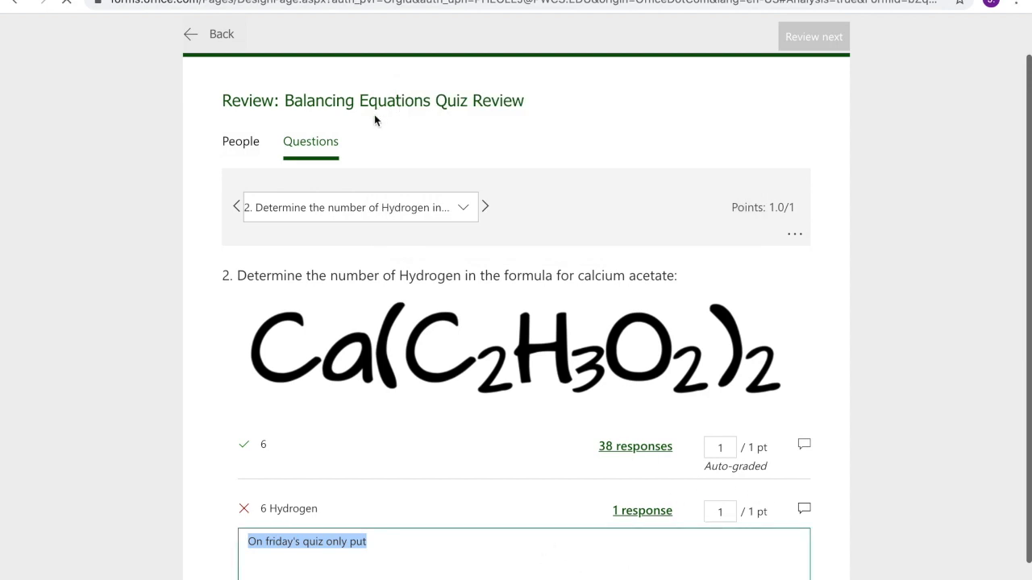
- Reopen the quiz's answer review by person and open the overall feedback for the first respondent
click(242, 148)
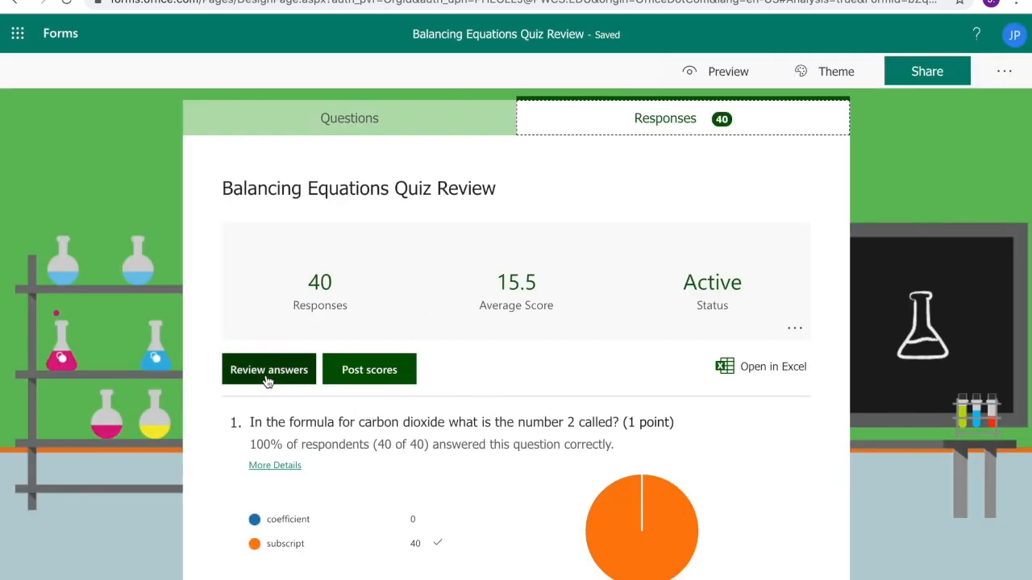
click(267, 376)
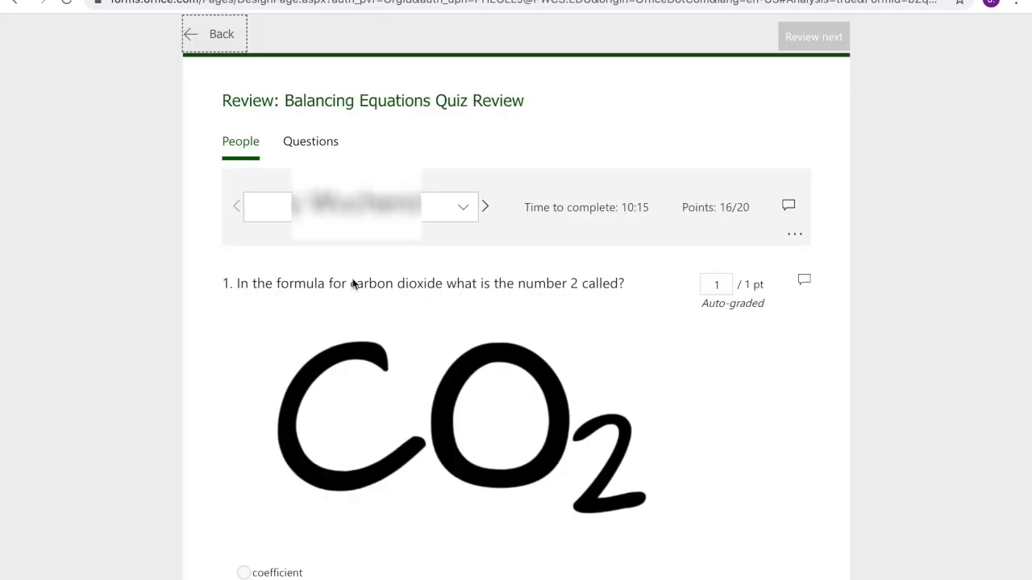
click(299, 148)
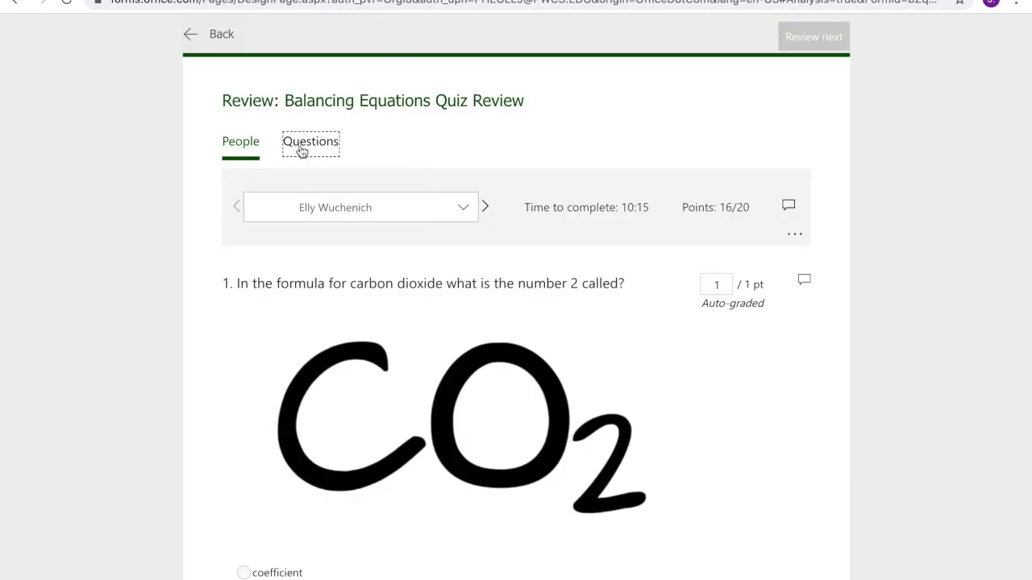
click(249, 151)
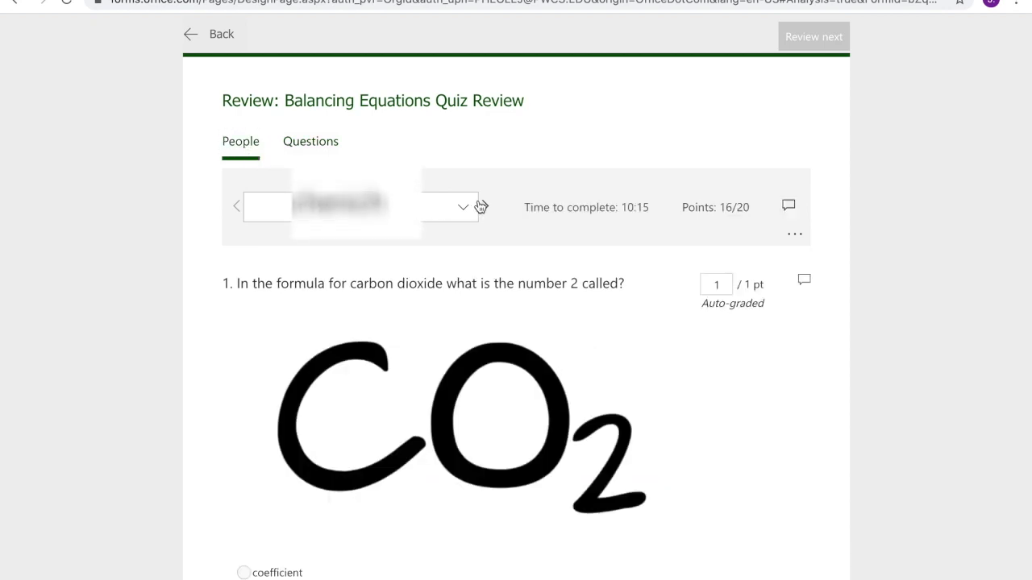
click(788, 205)
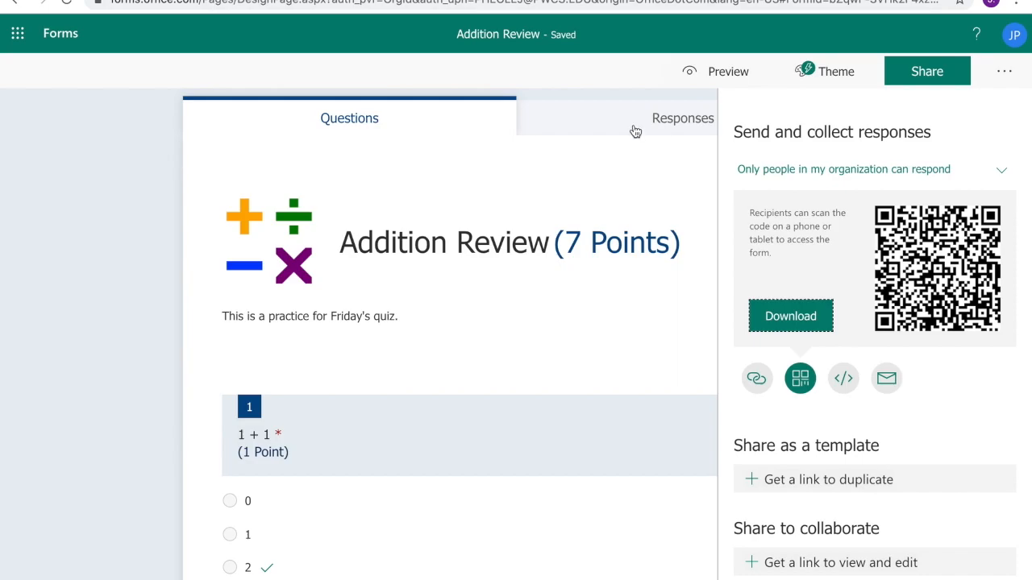
- Switch to the quiz responses workbook in Excel and look across its answer, points and feedback columns
click(459, 1)
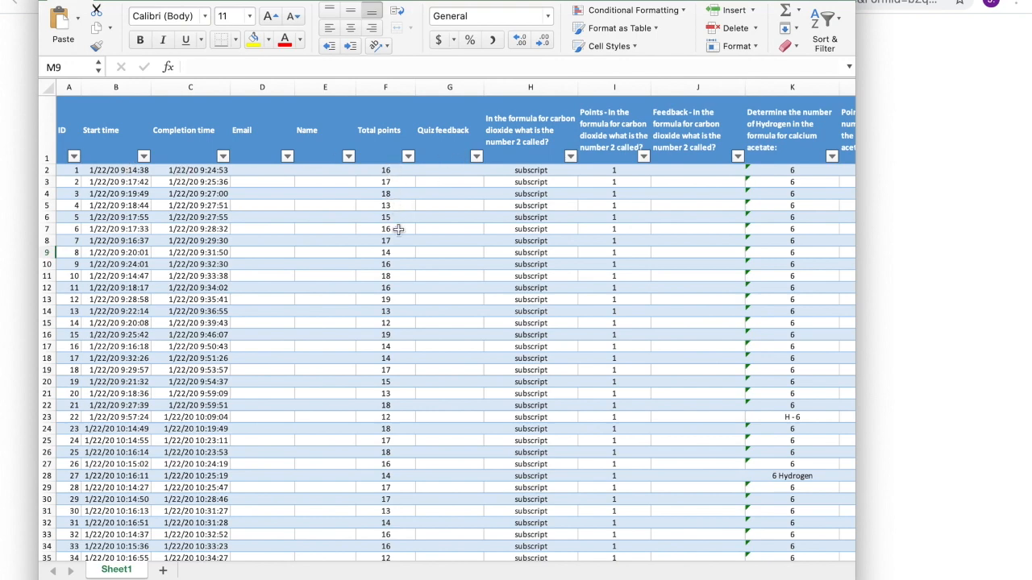
scroll(545, 332, right, 4)
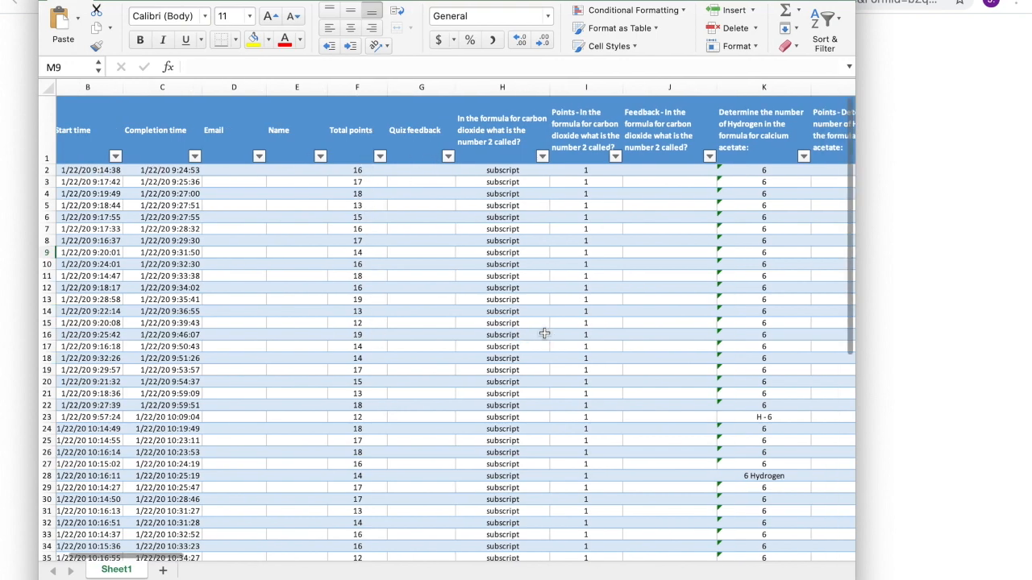
scroll(545, 333, right, 5)
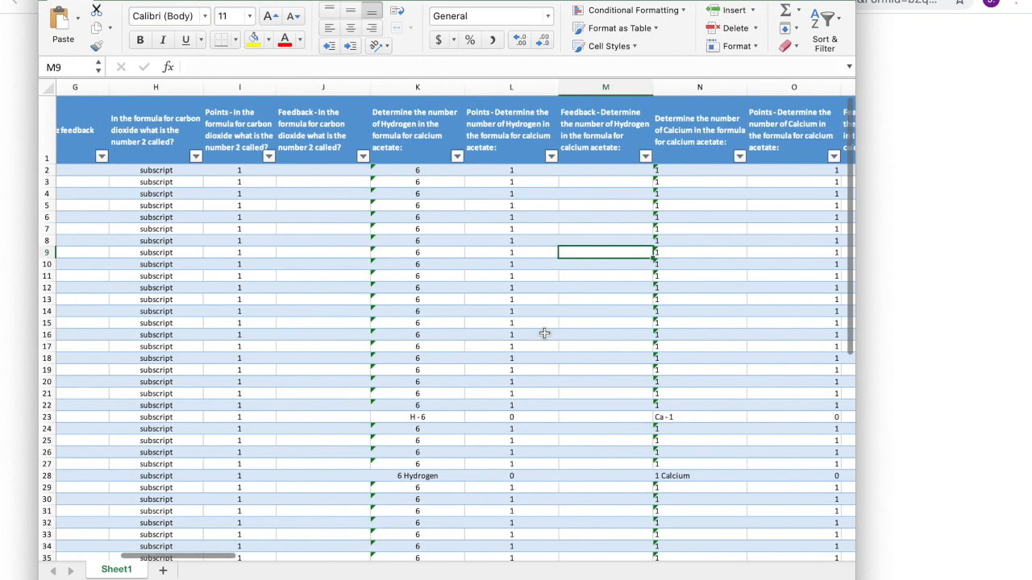
scroll(545, 333, right, 2)
scroll(545, 332, left, 6)
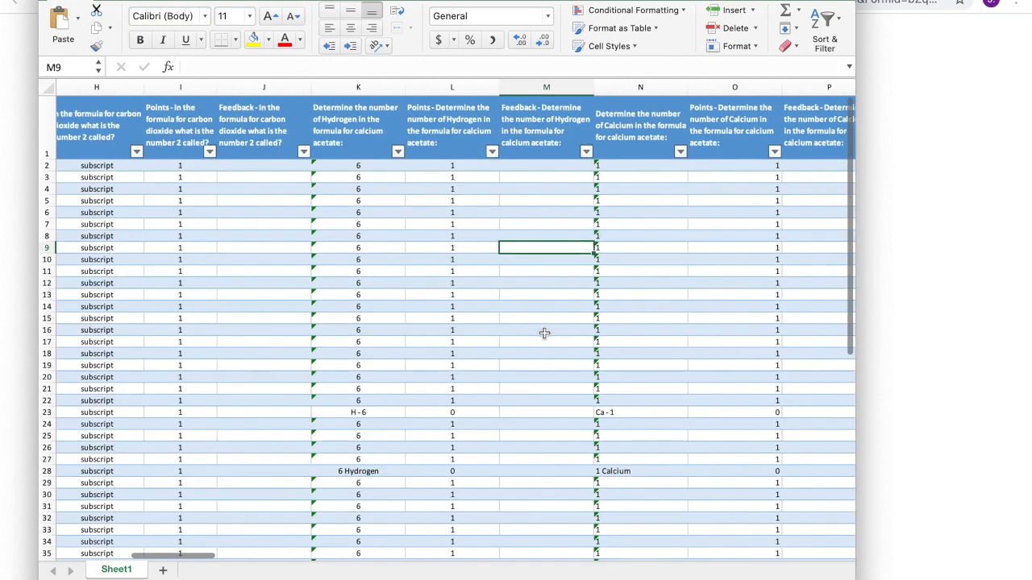
scroll(401, 205, left, 2)
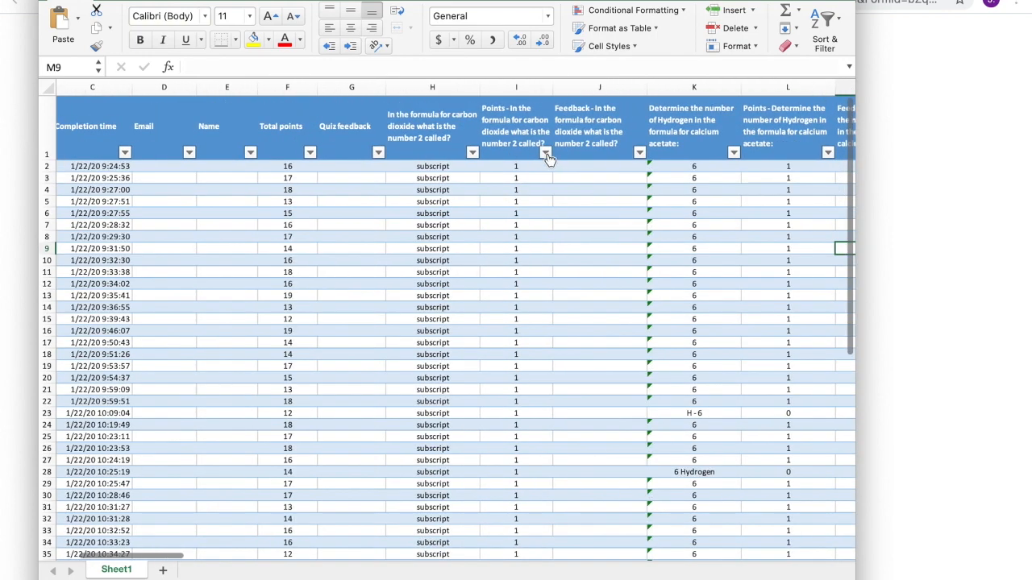
- Sort the responses in ascending order by the question on the number of Hydrogen in calcium acetate, then close the filter options
click(735, 154)
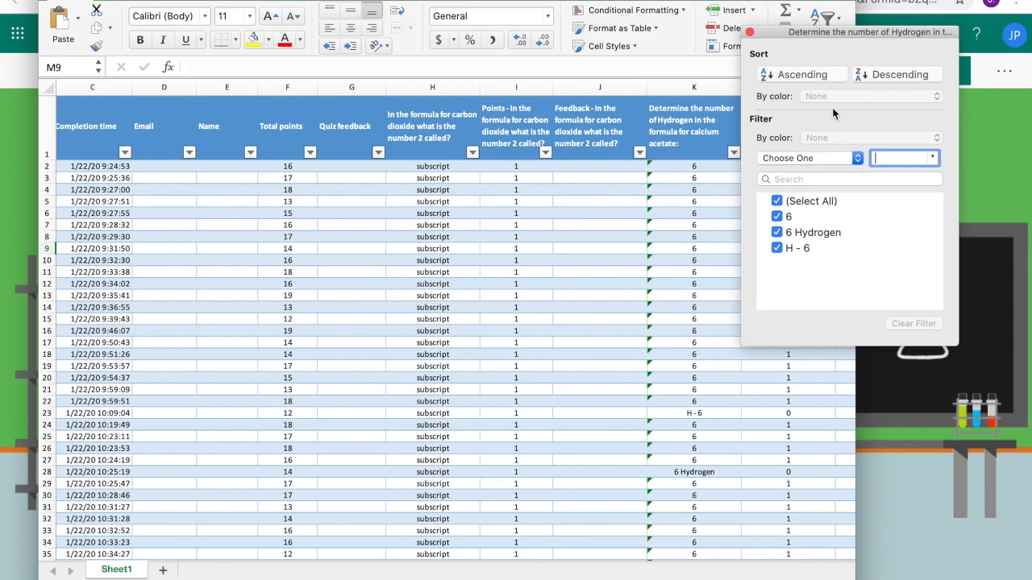
click(825, 160)
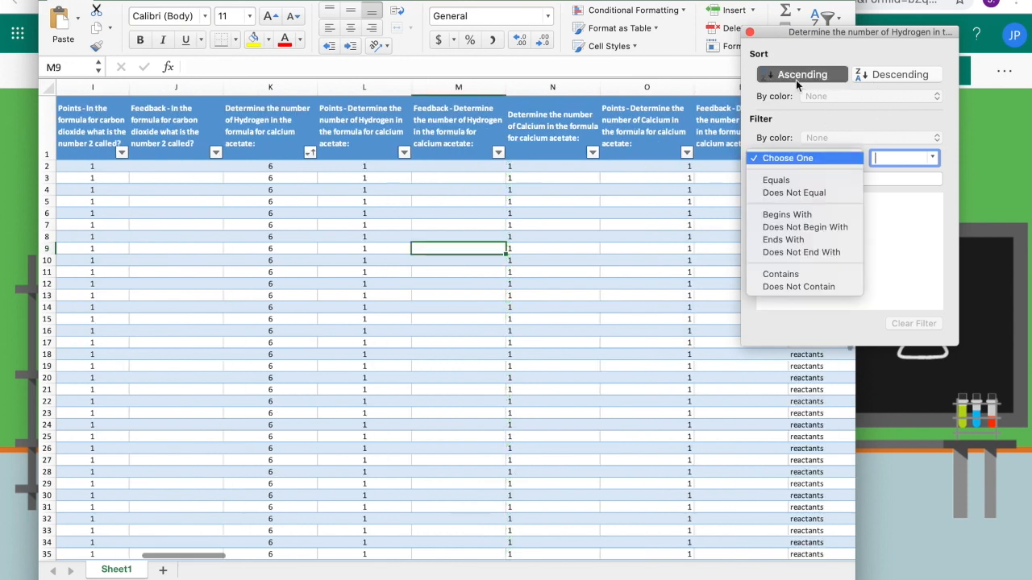
click(814, 79)
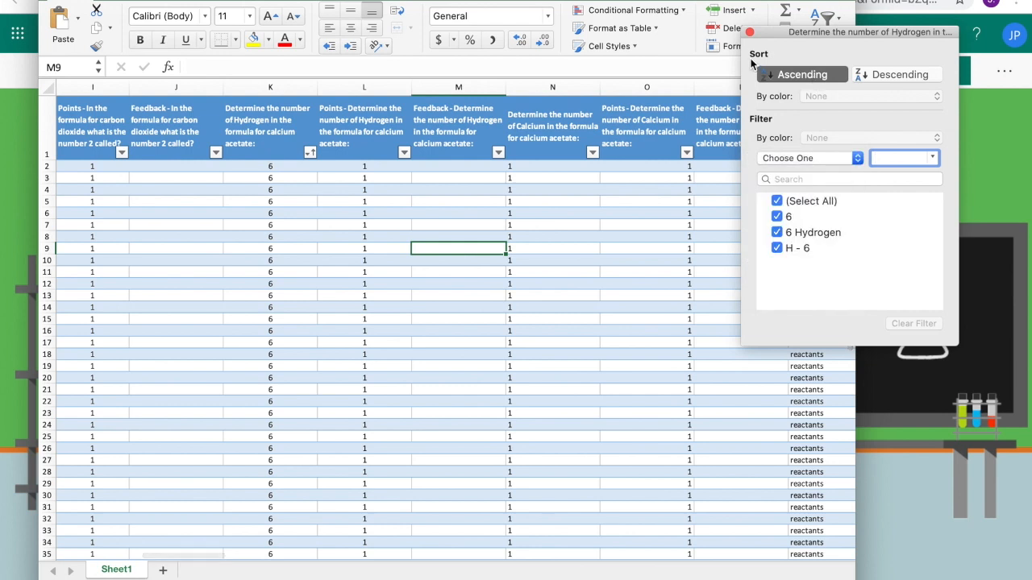
click(749, 32)
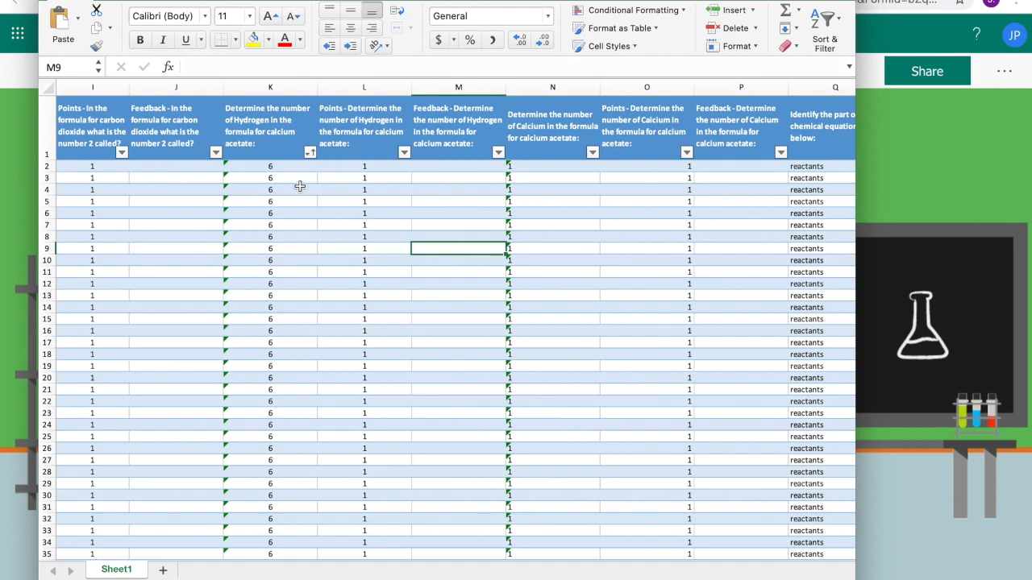
- Examine the answers in the last rows of the sorted Hydrogen column
scroll(280, 292, down, 3)
scroll(280, 292, left, 1)
scroll(279, 292, left, 2)
click(440, 457)
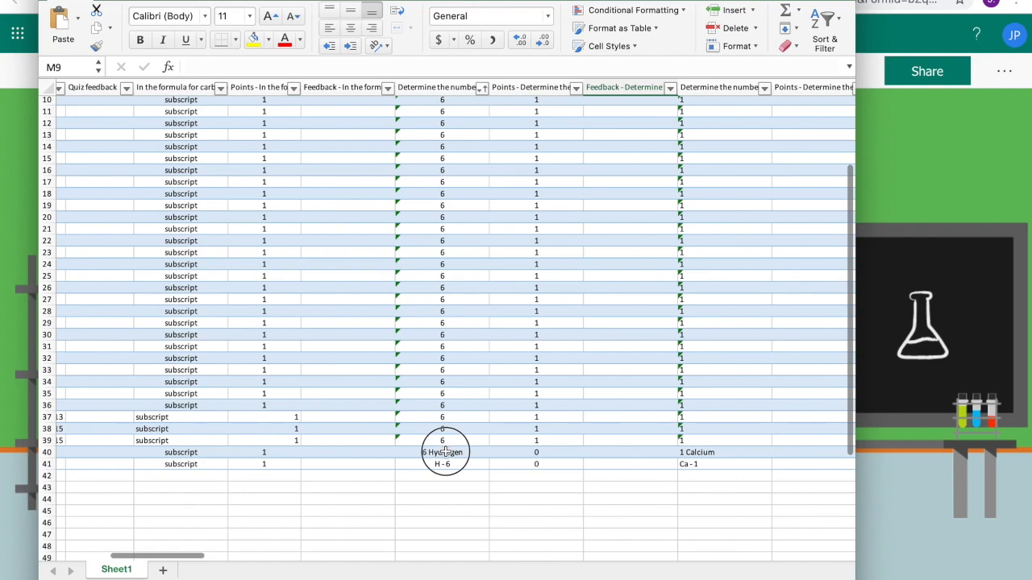
drag(443, 461, 441, 463)
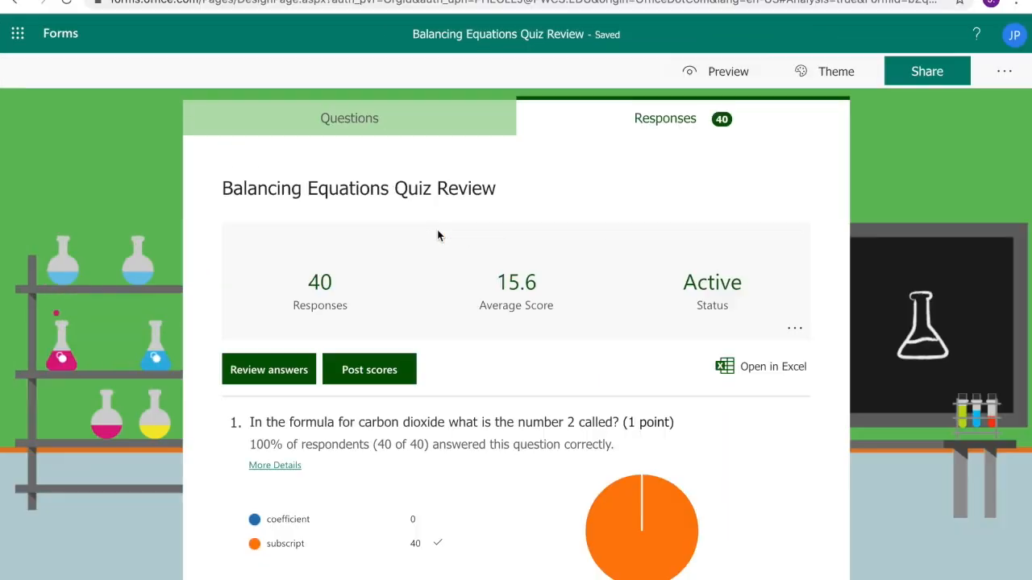
- Switch back to Forms and view the questions of the Balancing Equations Quiz Review, starting with question 1
click(403, 132)
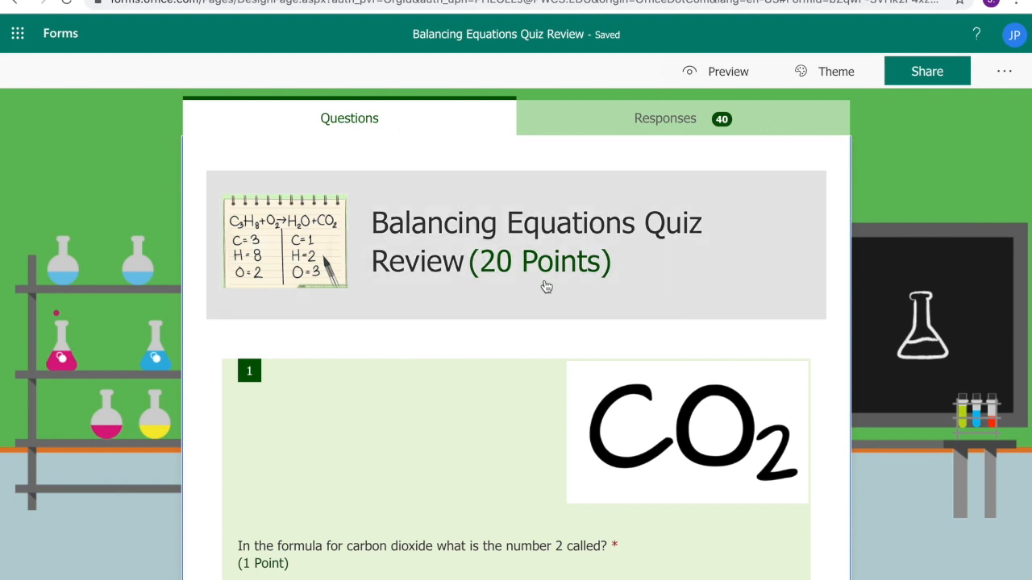
scroll(544, 208, down, 1)
scroll(543, 207, down, 2)
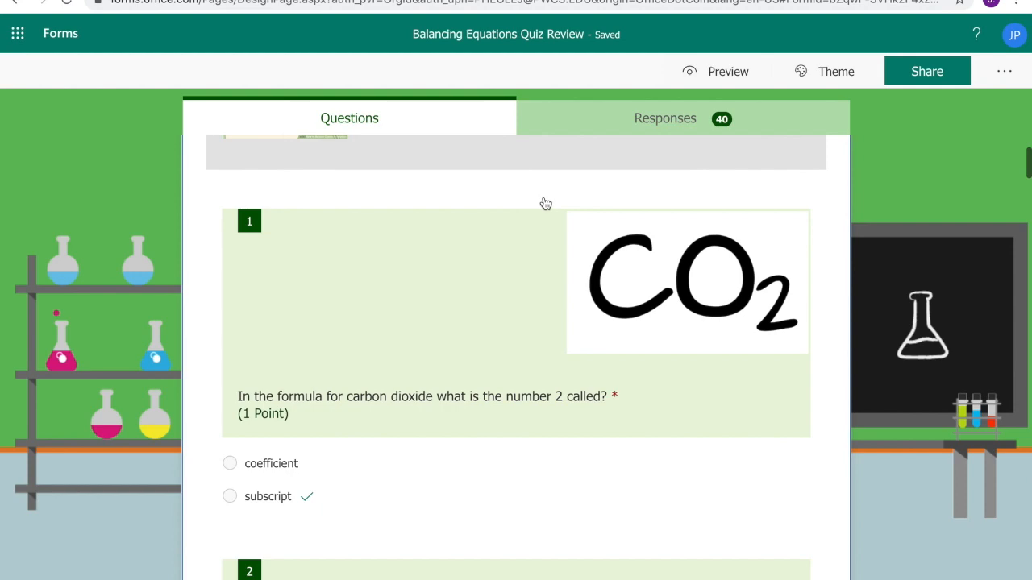